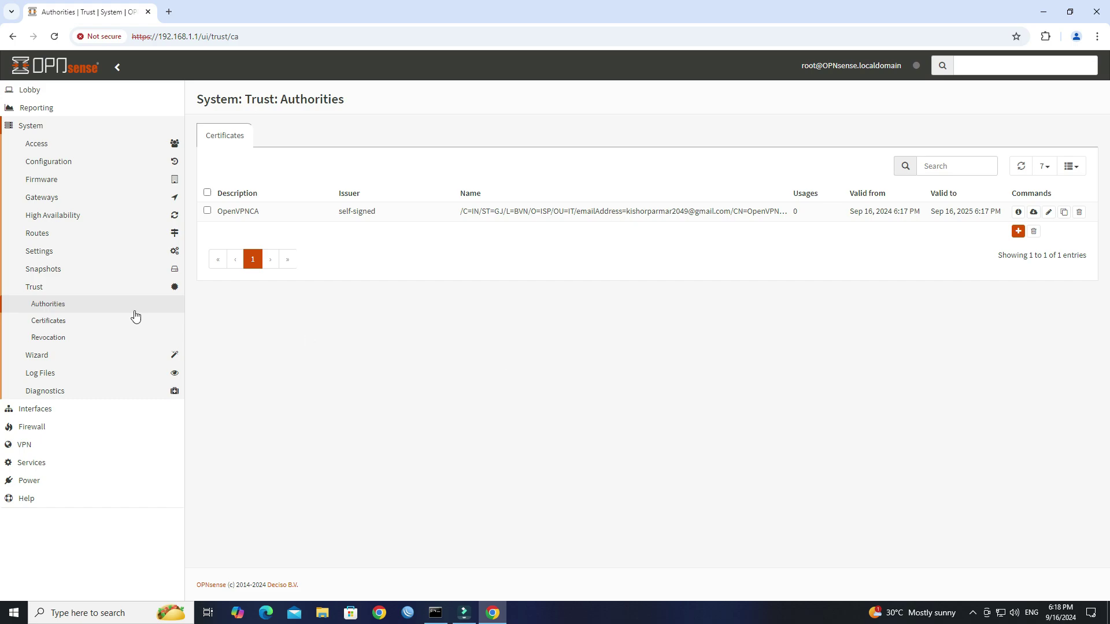
With OpenVPNCA confirmed under Trust > Authorities, go to the Trust > Certificates list
{"action": "left_click", "coordinate": [53, 327]}
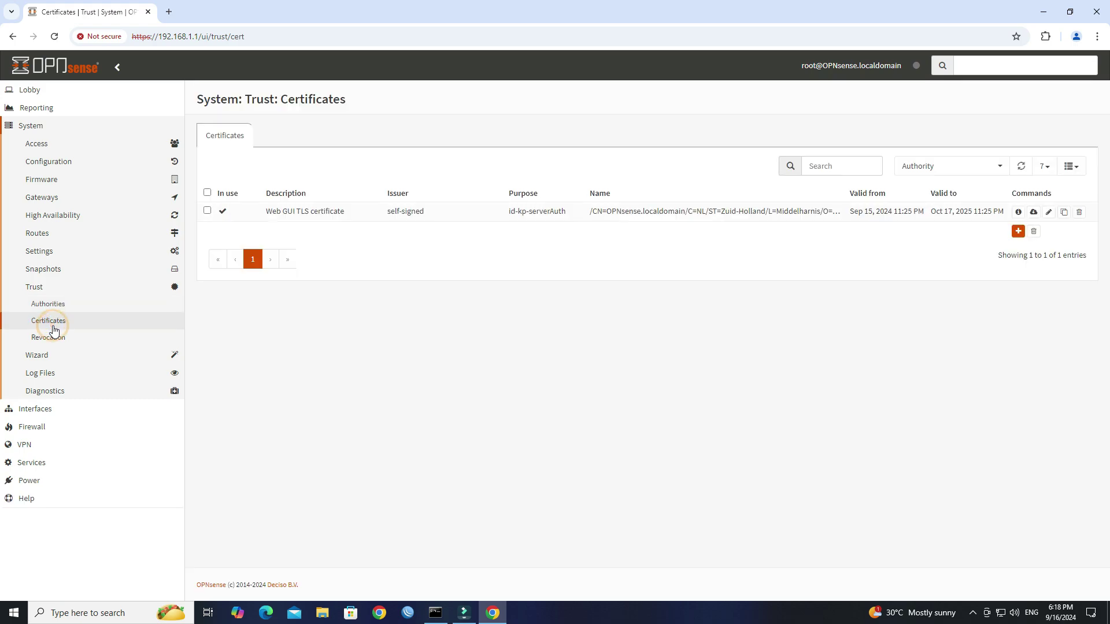
Add a new internal certificate described as OpenVPNSERVER and copy that description text
{"action": "left_click", "coordinate": [431, 415]}
{"action": "left_click", "coordinate": [1019, 231]}
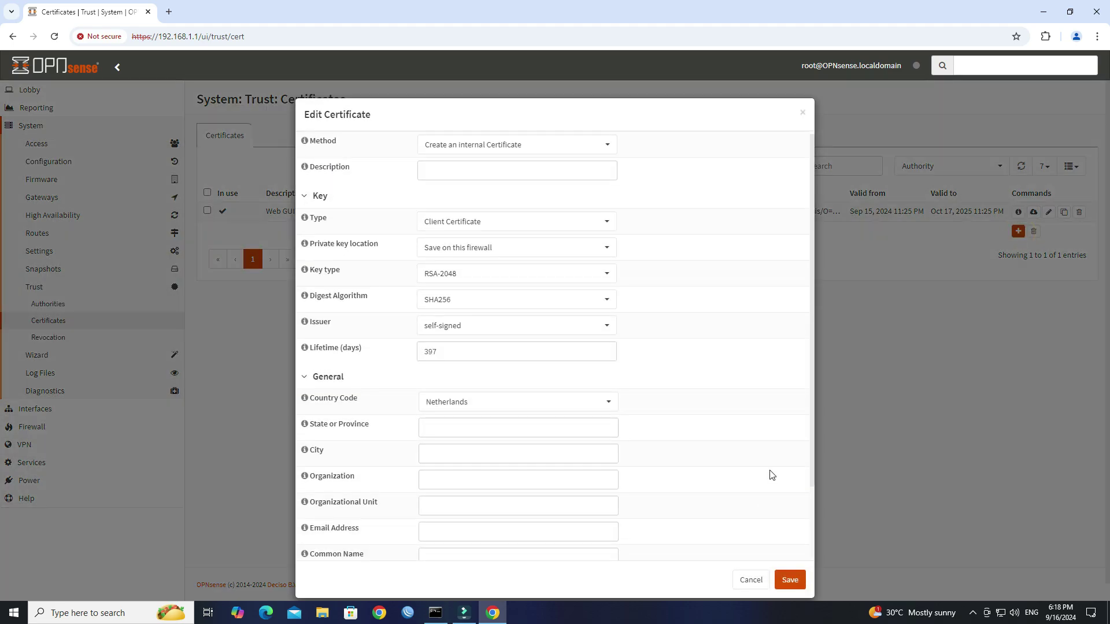
{"action": "left_click", "coordinate": [497, 176]}
{"action": "type", "text": "OpenVPNSERVER"}
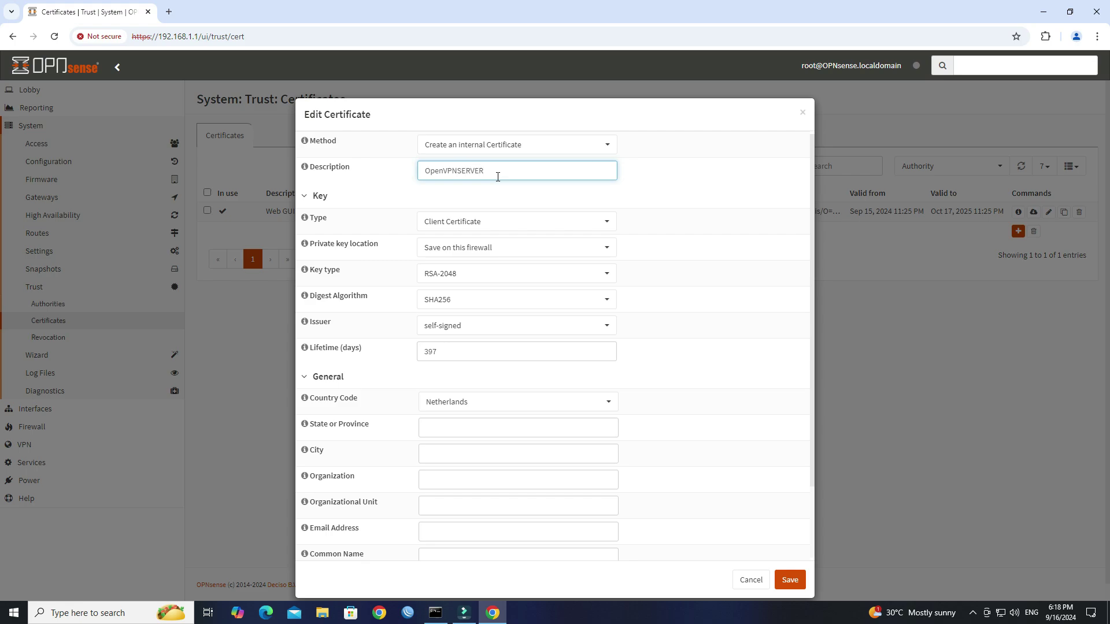
{"action": "double_click", "coordinate": [498, 176]}
{"action": "left_click", "coordinate": [497, 174]}
{"action": "double_click", "coordinate": [497, 175]}
{"action": "key", "text": "ctrl+c"}
{"action": "scroll", "coordinate": [637, 218], "scroll_direction": "down", "scroll_amount": 1}
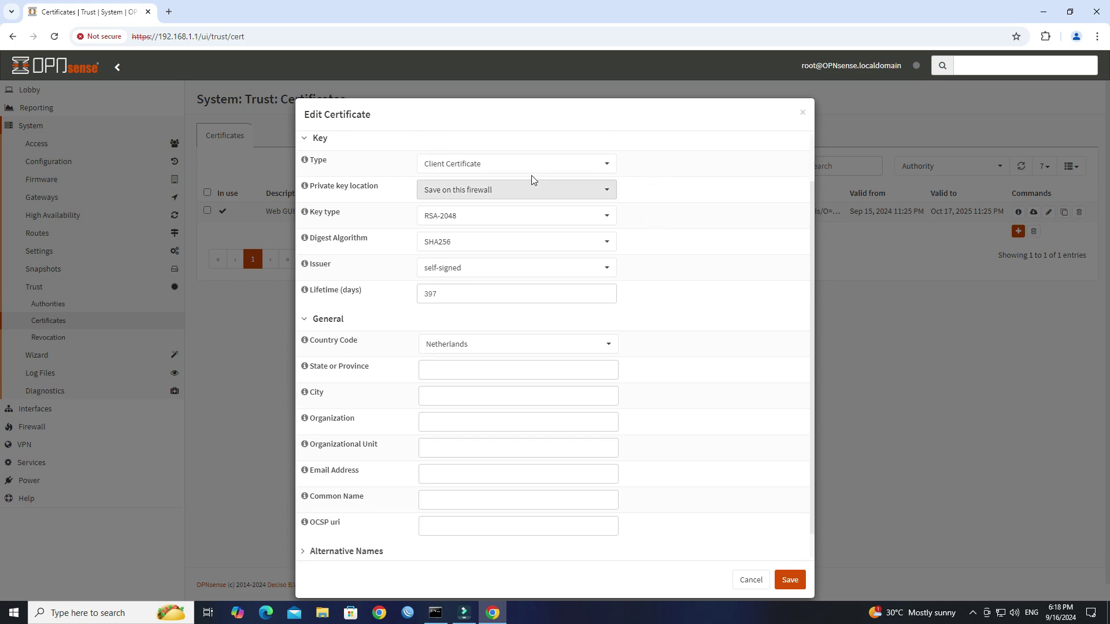
Make it a Server Certificate with an RSA-4096 key and SHA512 digest
{"action": "left_click", "coordinate": [469, 164]}
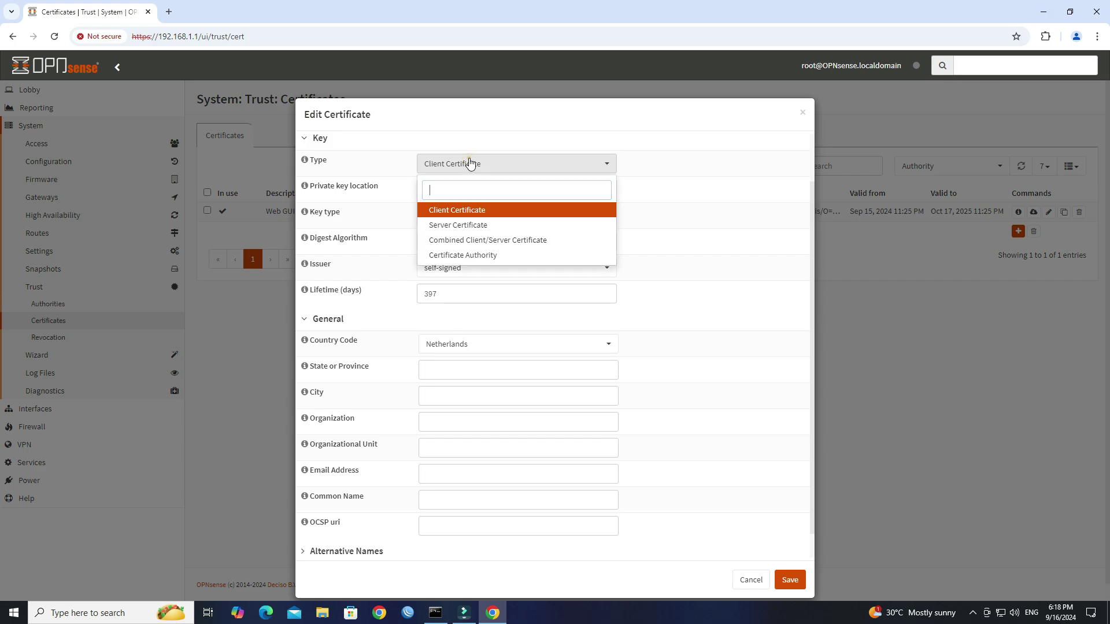
{"action": "left_click", "coordinate": [470, 226]}
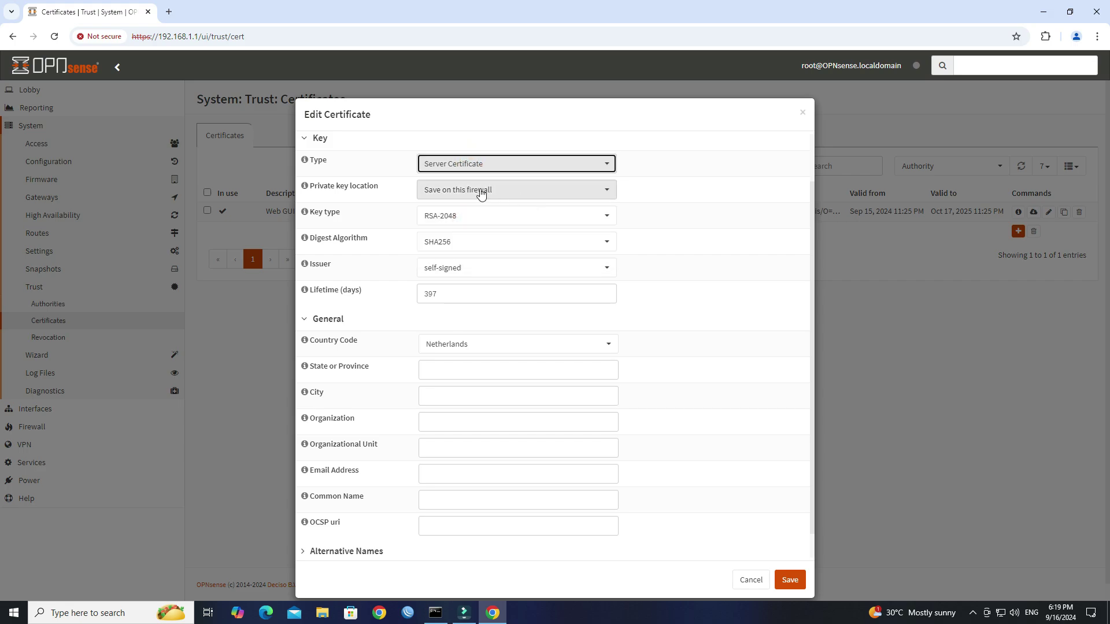
{"action": "left_click", "coordinate": [483, 215]}
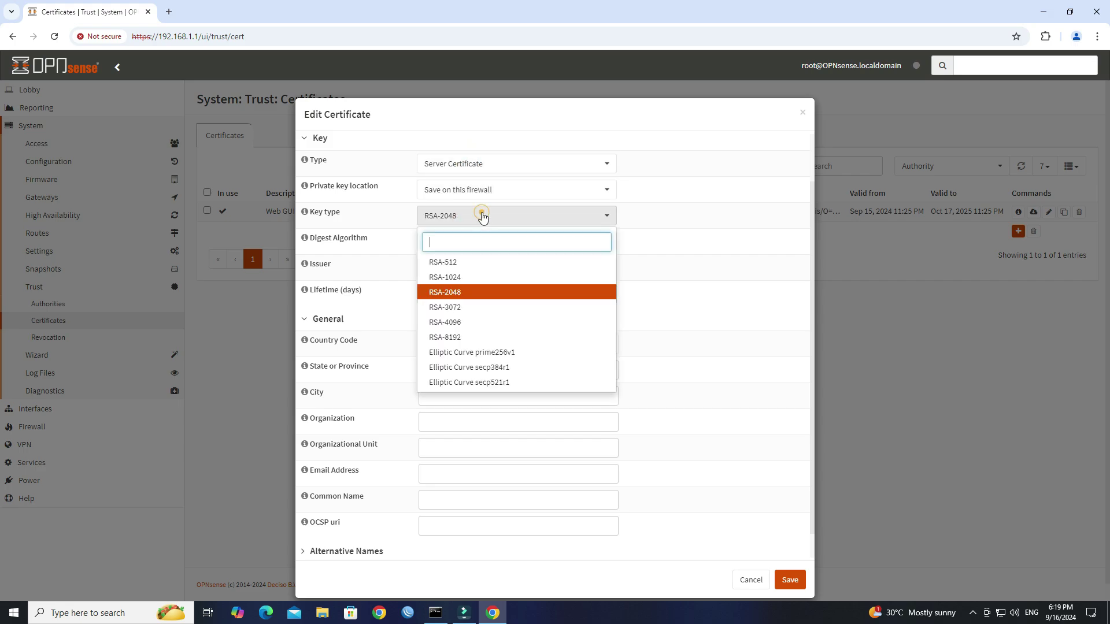
{"action": "left_click", "coordinate": [479, 322]}
{"action": "left_click", "coordinate": [478, 244]}
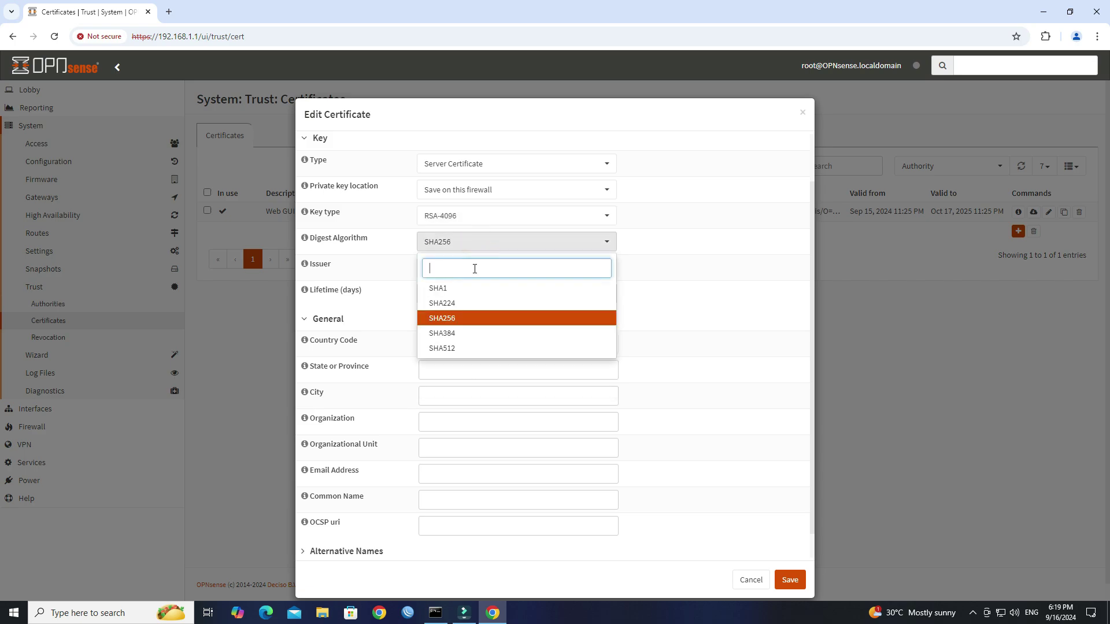
{"action": "left_click", "coordinate": [472, 350]}
Choose OpenVPNCA as the issuer and select the 397-day lifetime for replacement
{"action": "scroll", "coordinate": [534, 328], "scroll_direction": "down", "scroll_amount": 1}
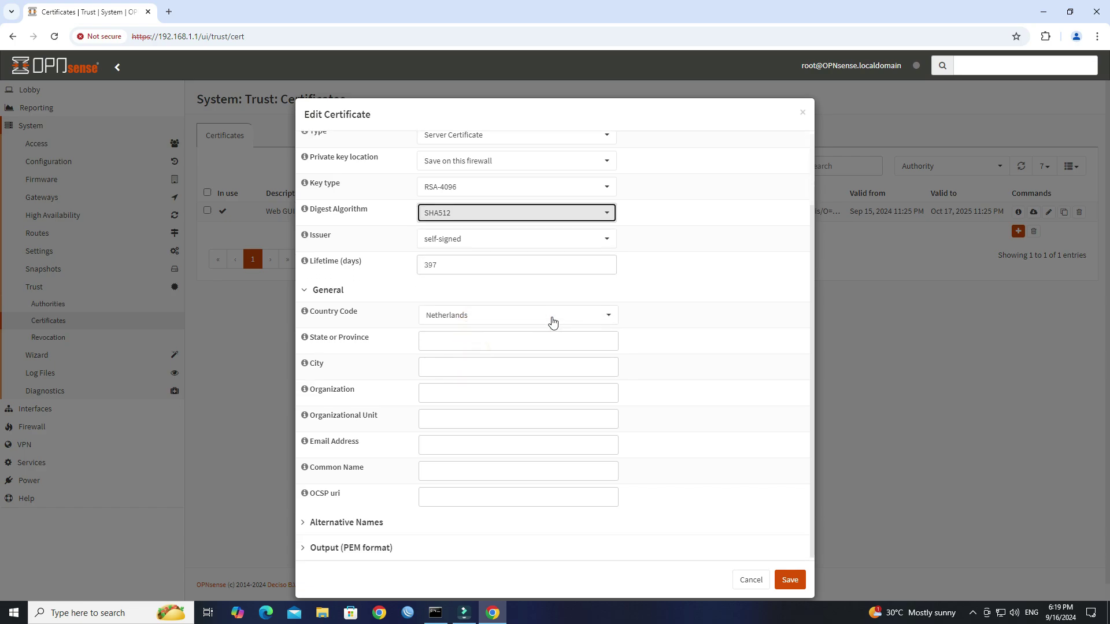
{"action": "left_click_drag", "start_coordinate": [375, 242], "coordinate": [309, 237]}
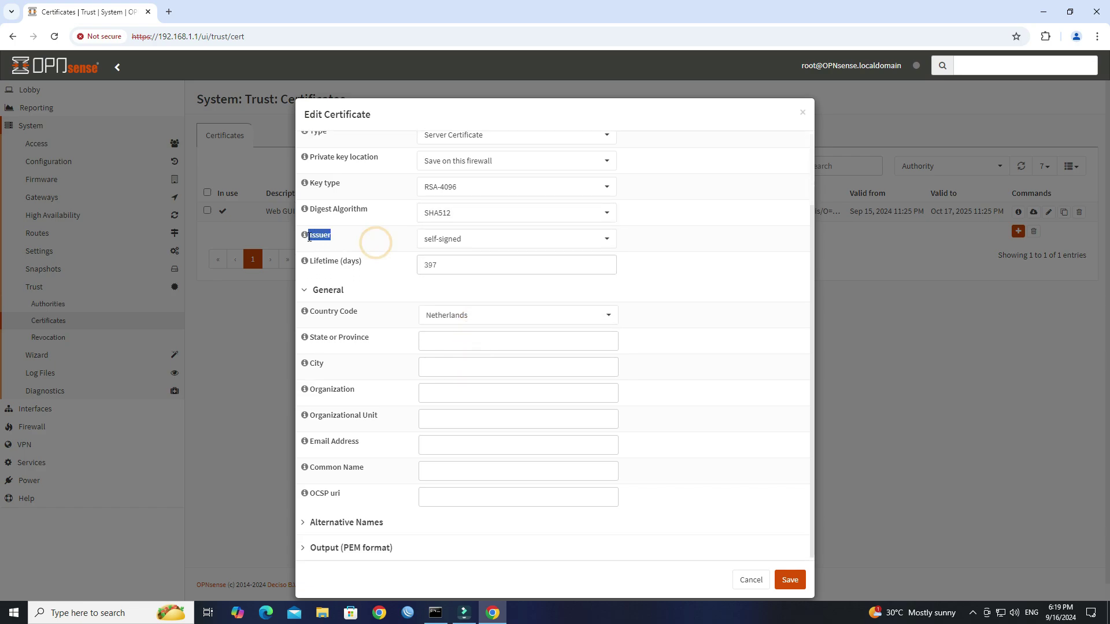
{"action": "left_click", "coordinate": [510, 242]}
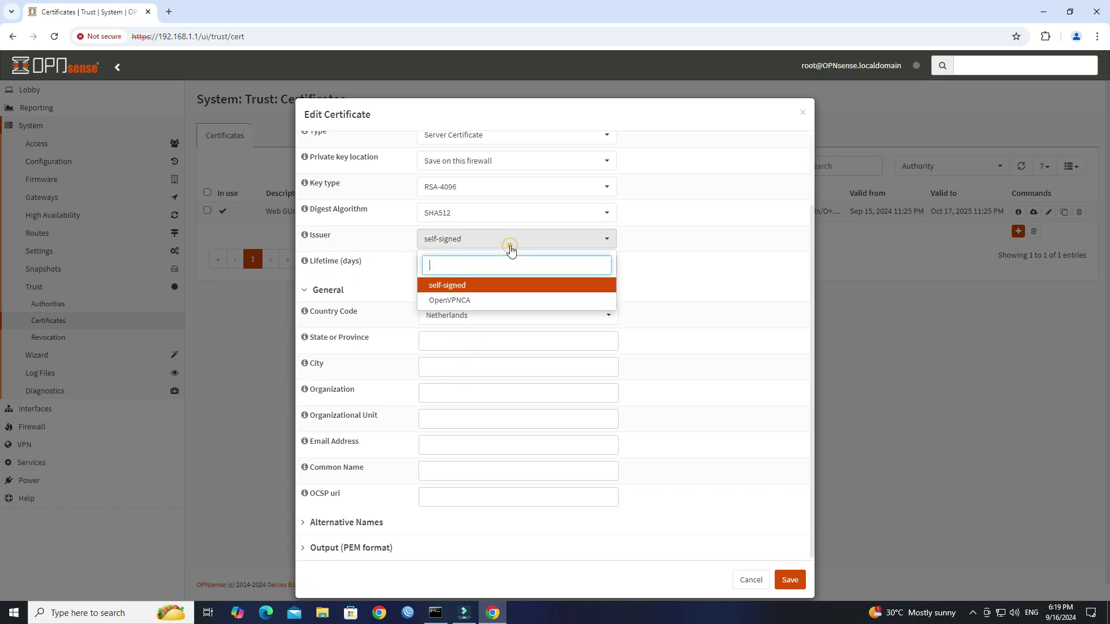
{"action": "left_click", "coordinate": [488, 301]}
{"action": "double_click", "coordinate": [484, 255]}
Set lifetime to 365 days, organizational unit IT and common name OpenVPNSERVER
{"action": "type", "text": "365"}
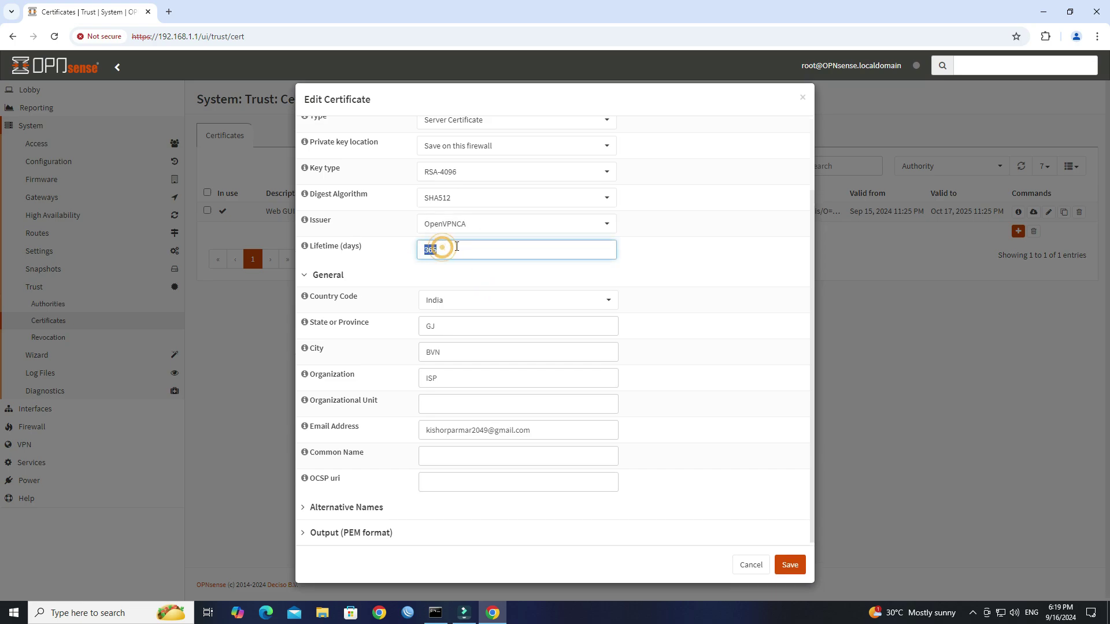
{"action": "left_click", "coordinate": [496, 237]}
{"action": "left_click", "coordinate": [462, 403]}
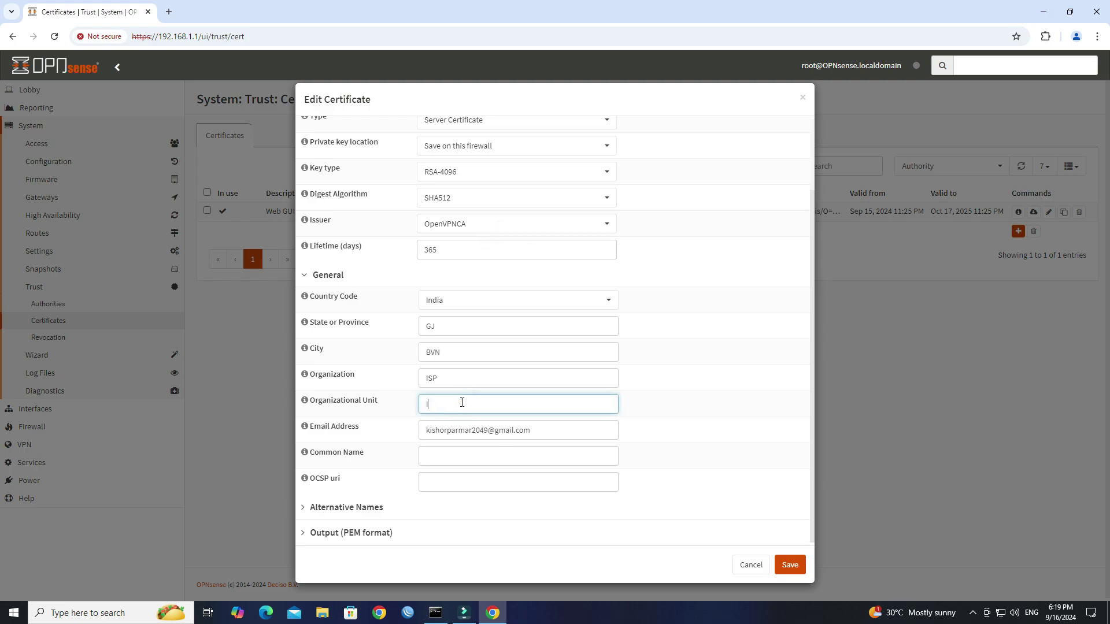
{"action": "left_click", "coordinate": [461, 451]}
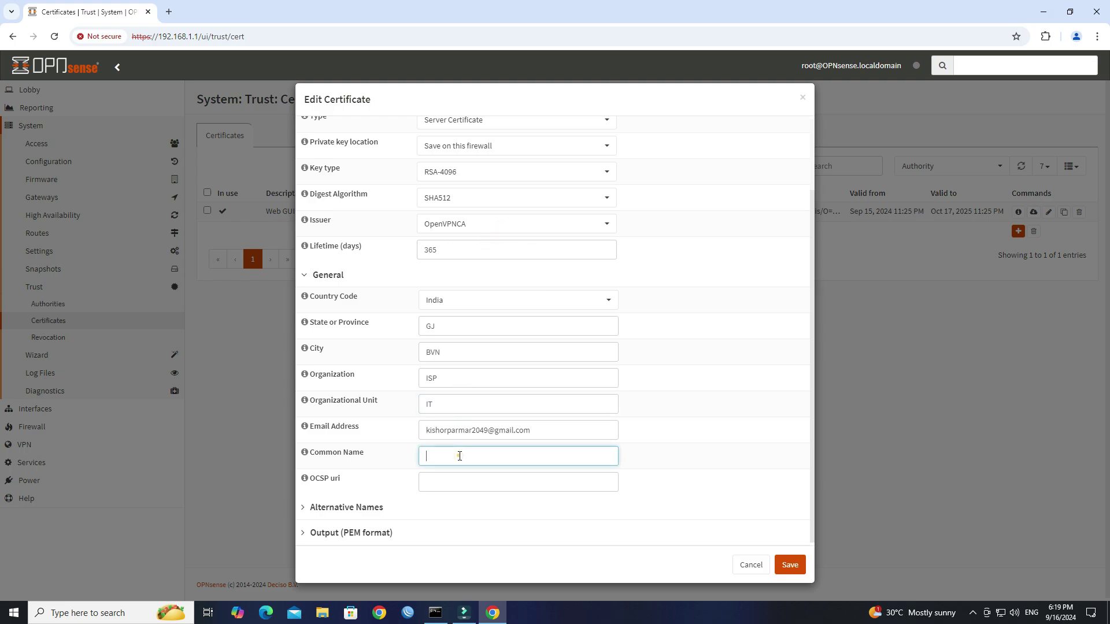
{"action": "key", "text": "ctrl+v"}
Save the server certificate and check the OpenVPNSERVER entry in the list
{"action": "left_click", "coordinate": [789, 566]}
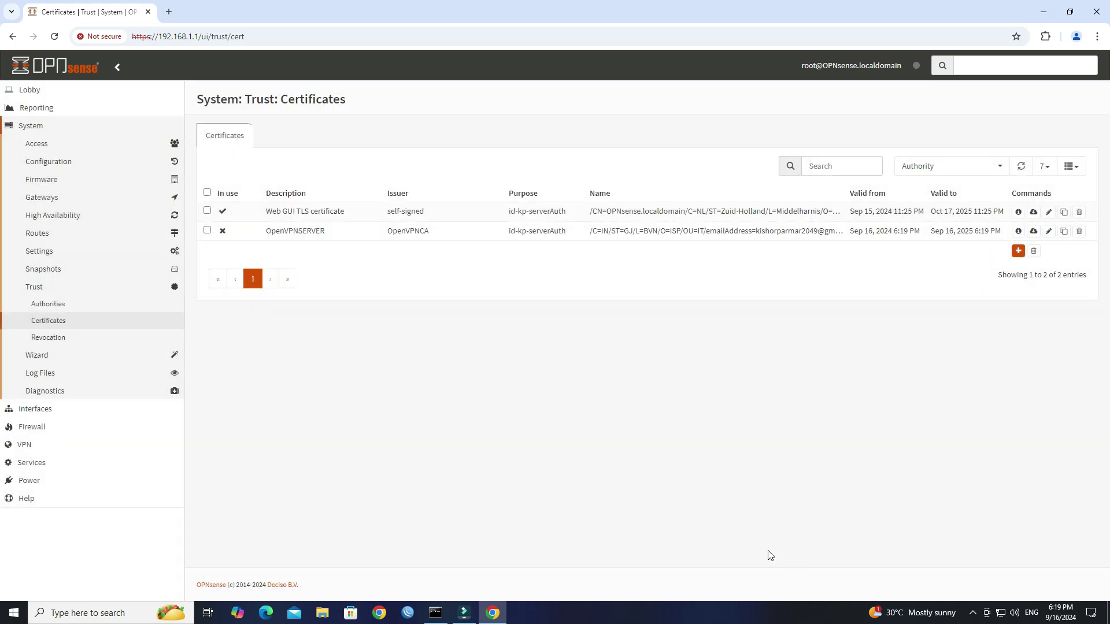
{"action": "double_click", "coordinate": [263, 232]}
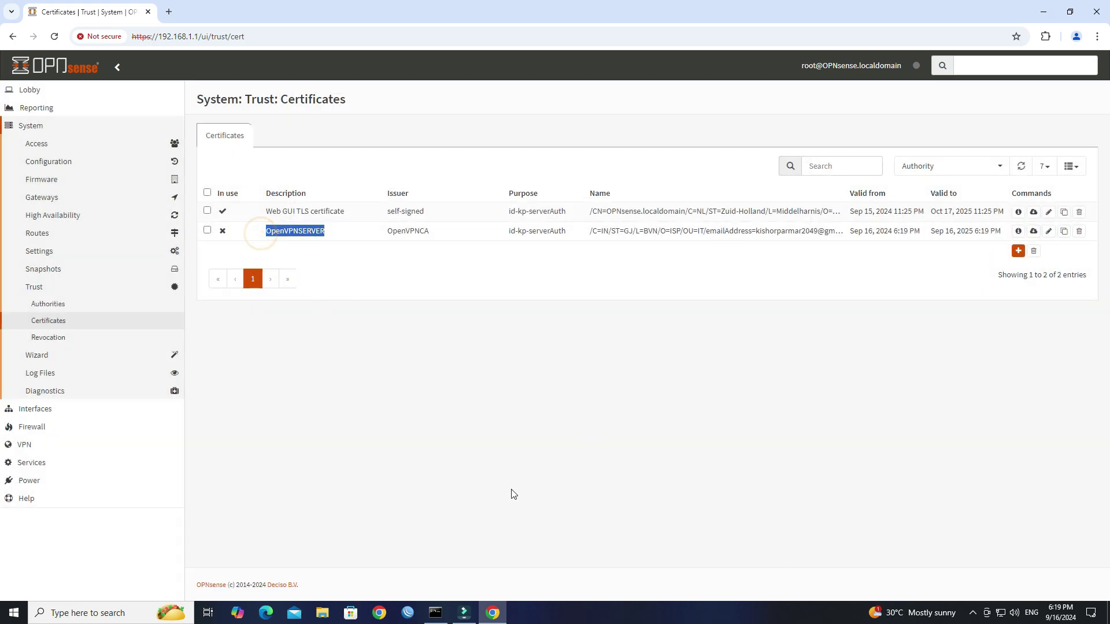
{"action": "left_click", "coordinate": [489, 412]}
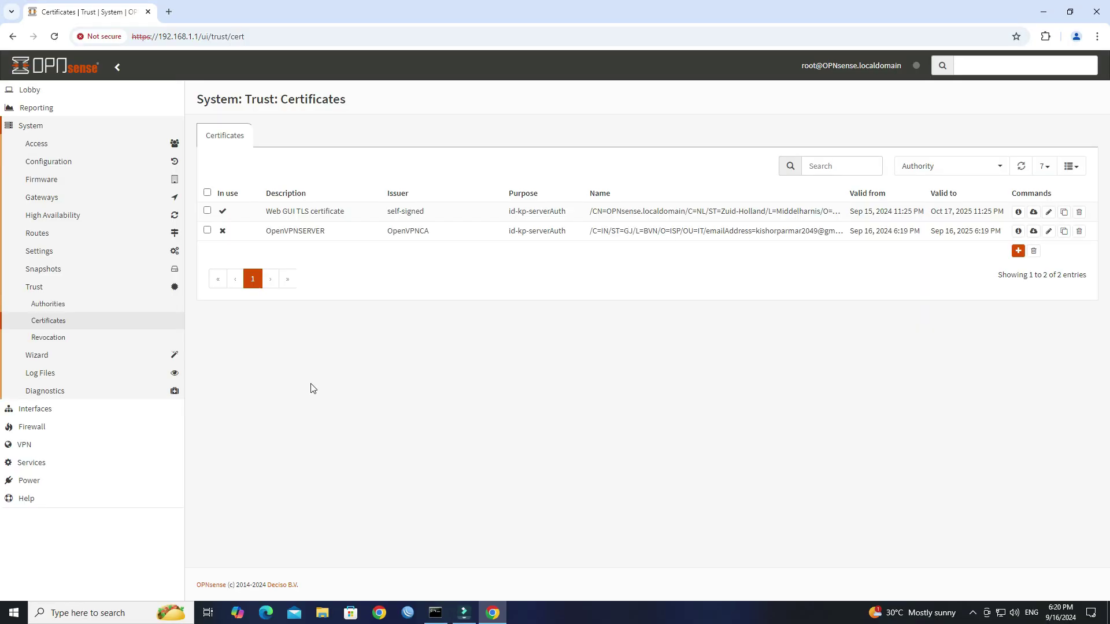
Navigate the sidebar to System > Access > Users
{"action": "left_click", "coordinate": [38, 126]}
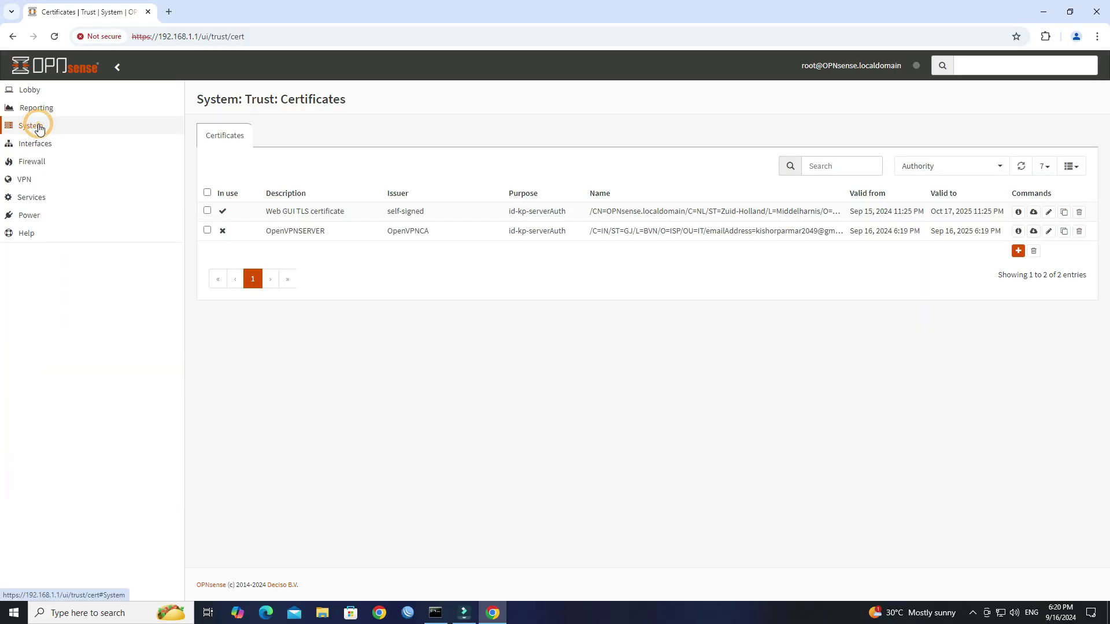
{"action": "left_click", "coordinate": [38, 127]}
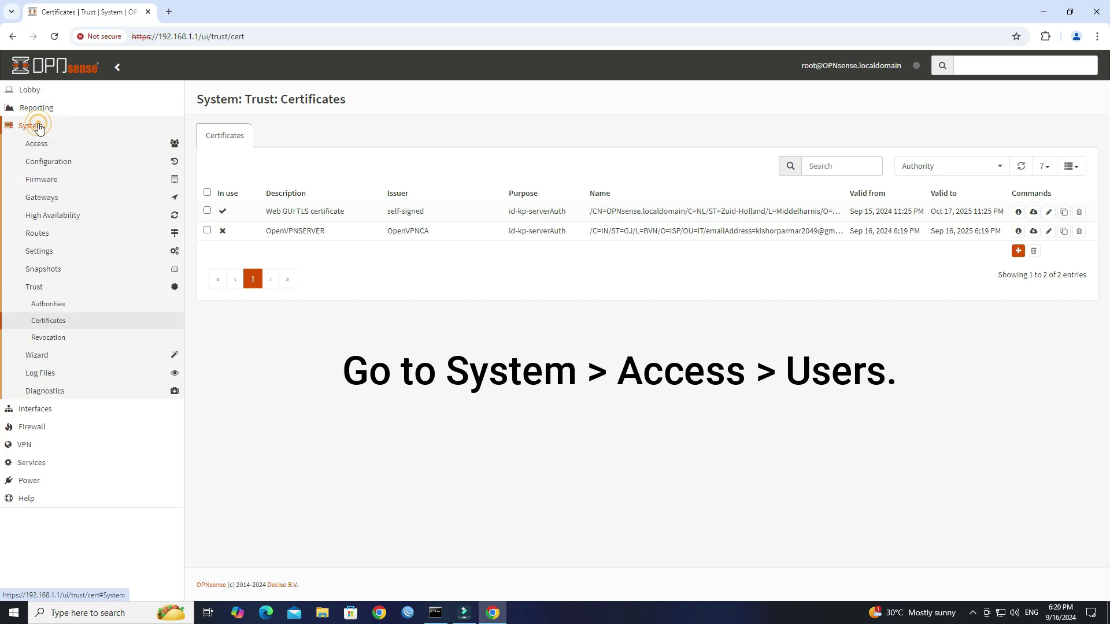
{"action": "left_click", "coordinate": [38, 148]}
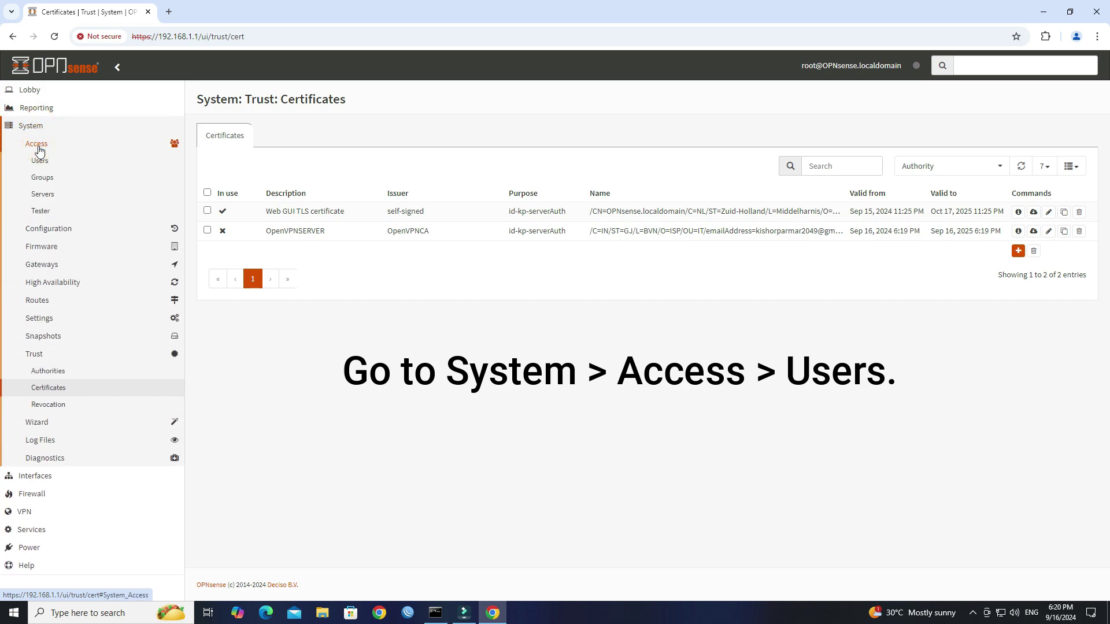
{"action": "left_click", "coordinate": [40, 167]}
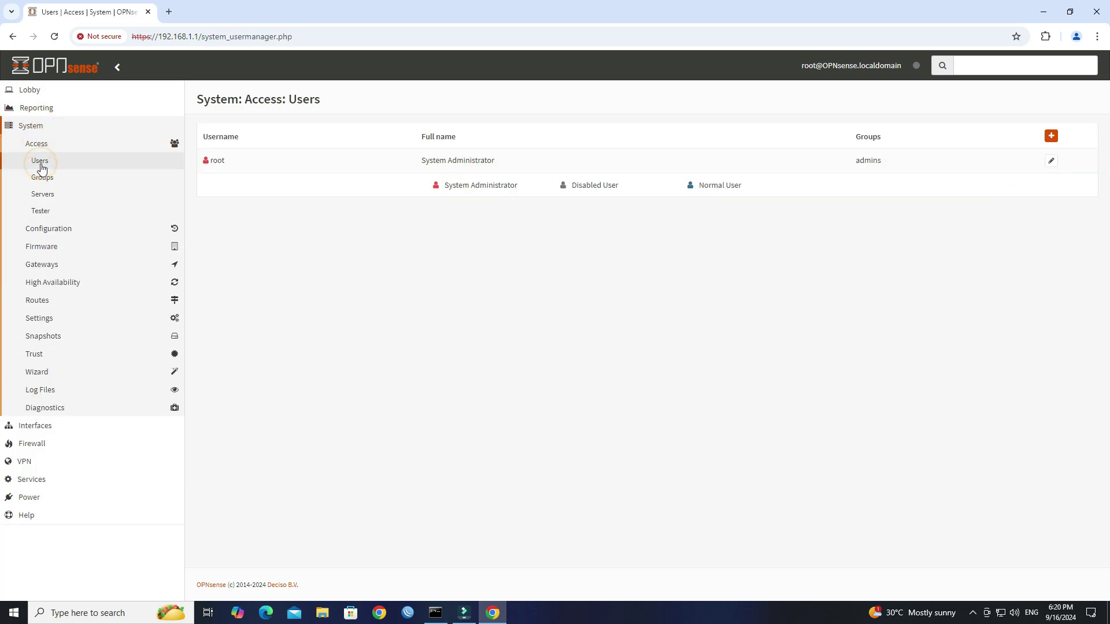
Start a new user and enter its username, password and password confirmation
{"action": "left_click", "coordinate": [1051, 141]}
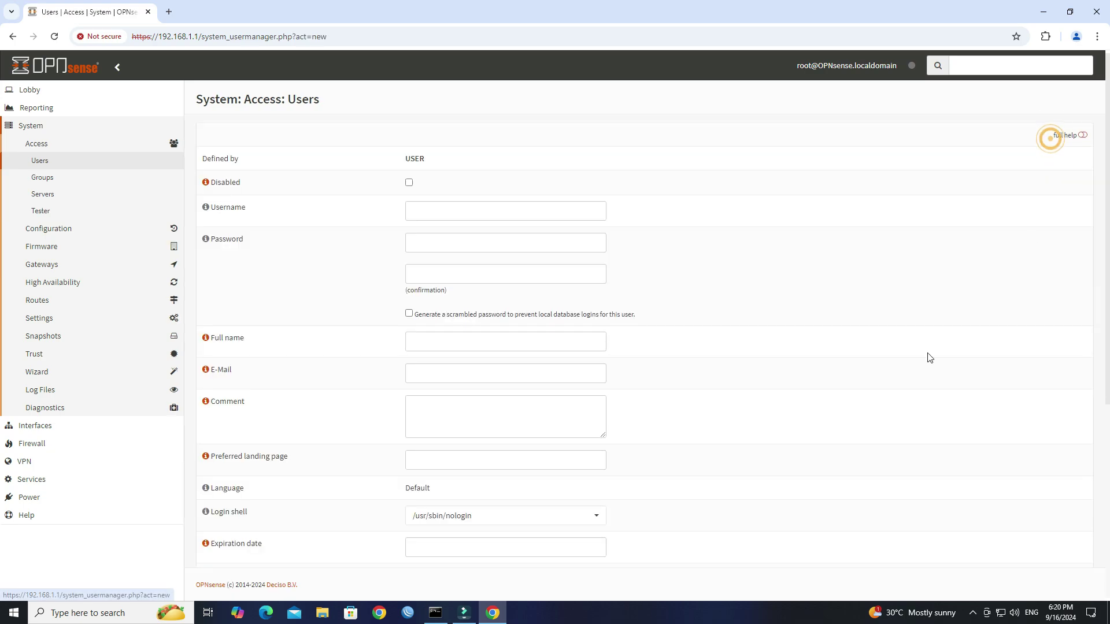
{"action": "left_click", "coordinate": [469, 212]}
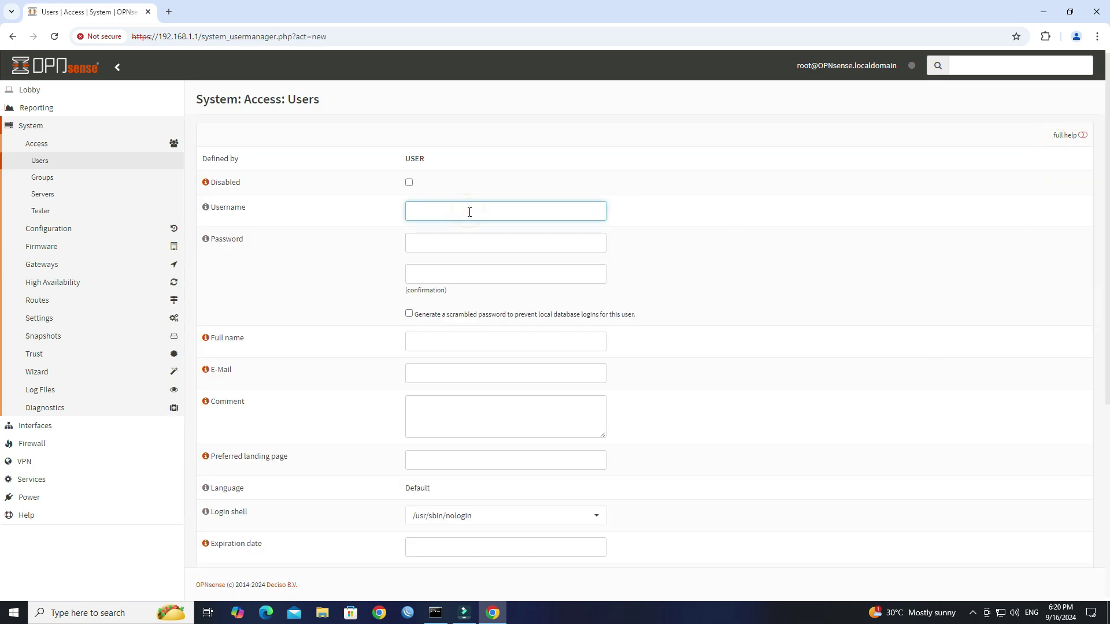
{"action": "type", "text": "wirenetwork"}
{"action": "key", "text": "ctrl+a"}
{"action": "key", "text": "Tab"}
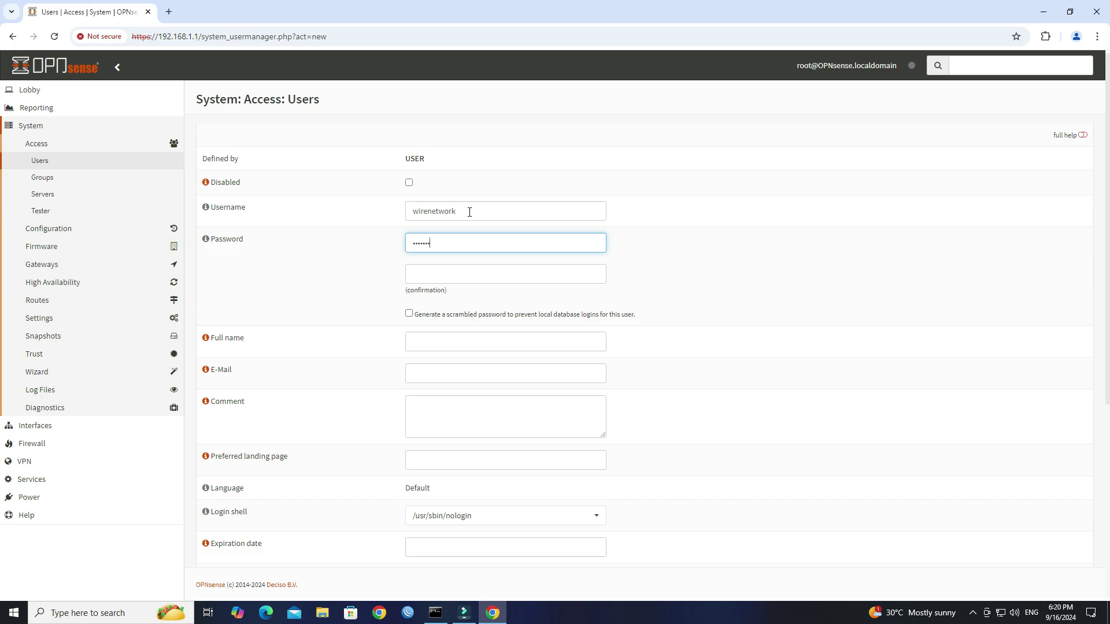
{"action": "key", "text": "Tab"}
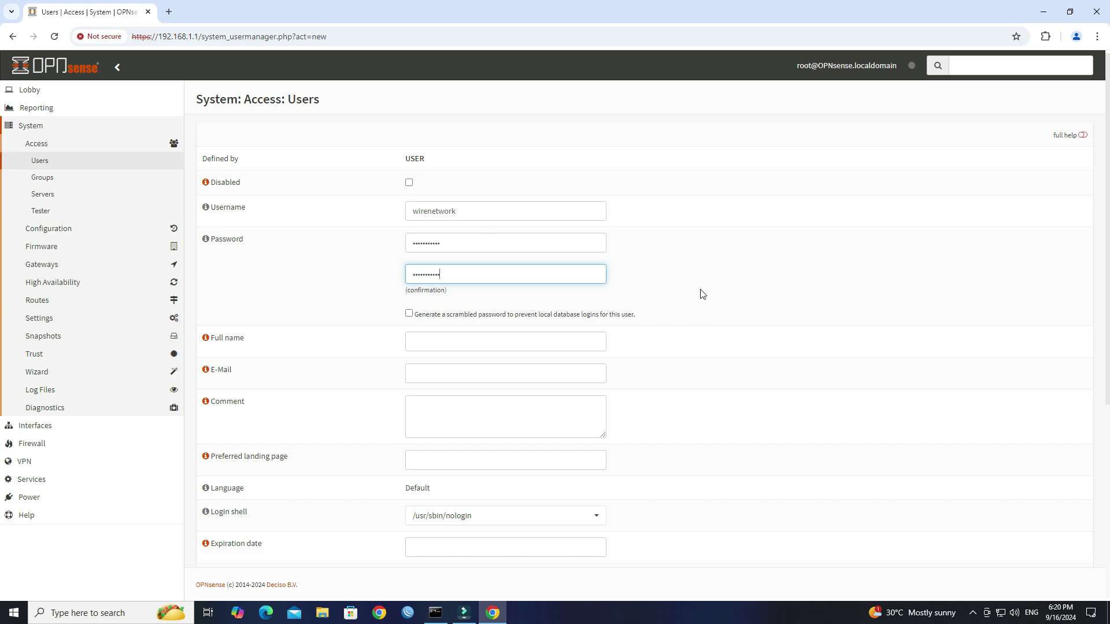
{"action": "scroll", "coordinate": [702, 295], "scroll_direction": "down", "scroll_amount": 2}
Fill in the user's full name and e-mail address
{"action": "left_click", "coordinate": [478, 227]}
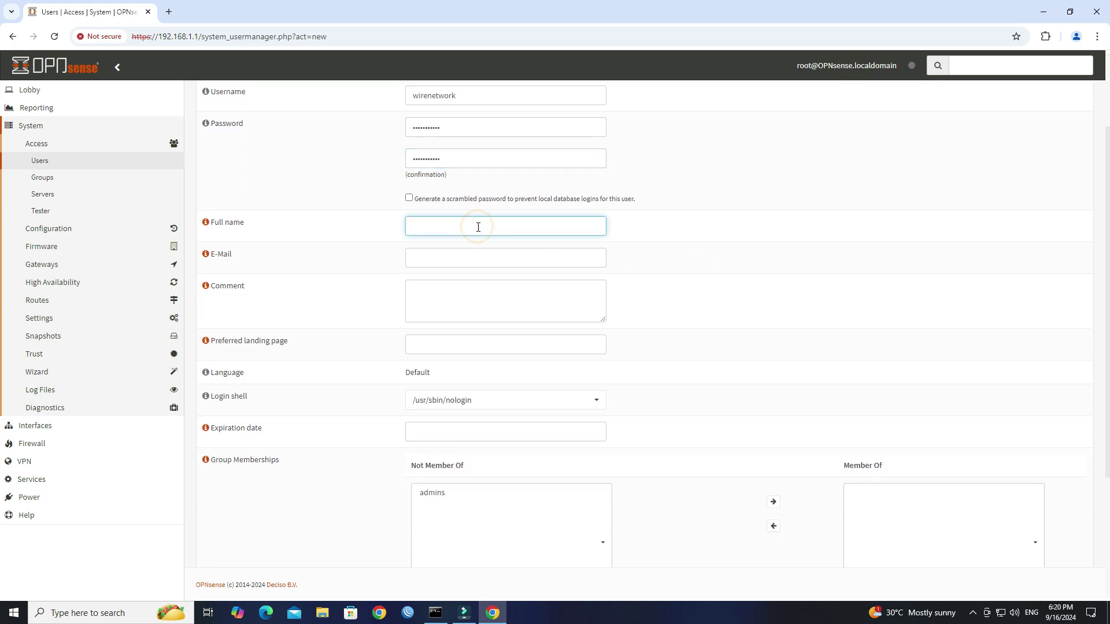
{"action": "key", "text": "Tab"}
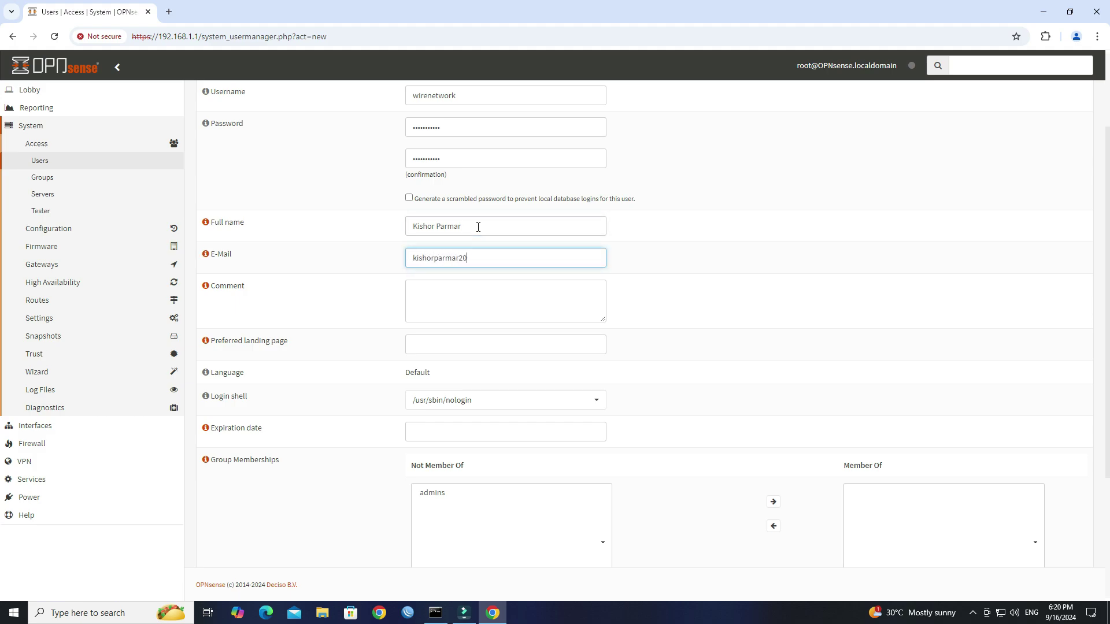
{"action": "scroll", "coordinate": [578, 220], "scroll_direction": "down", "scroll_amount": 3}
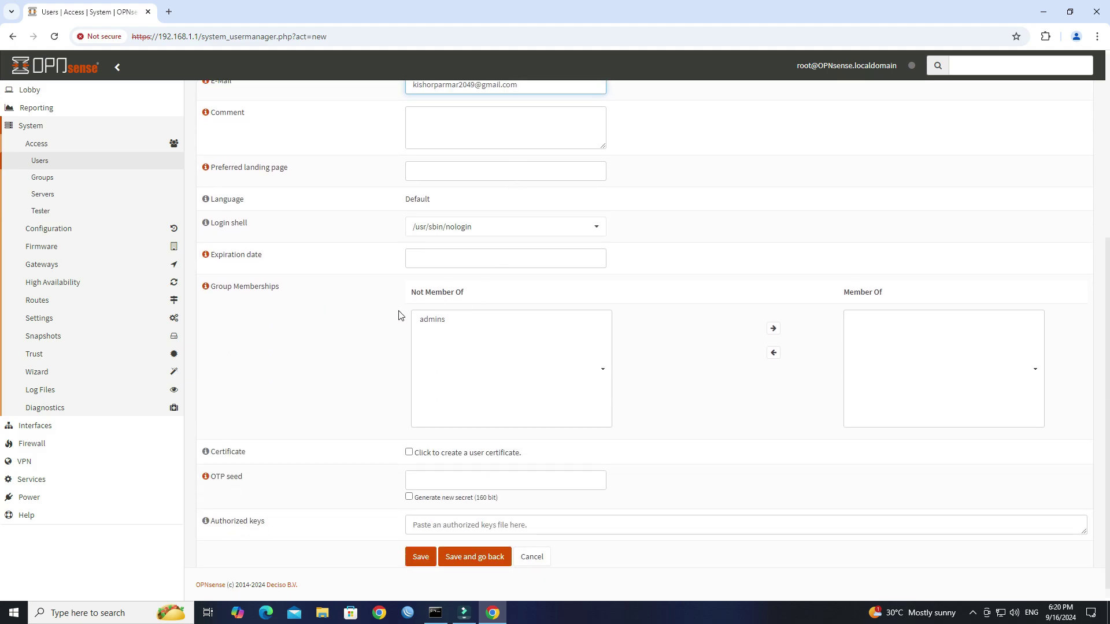
Add the user to the admins group, request a user certificate, and save
{"action": "left_click", "coordinate": [442, 320]}
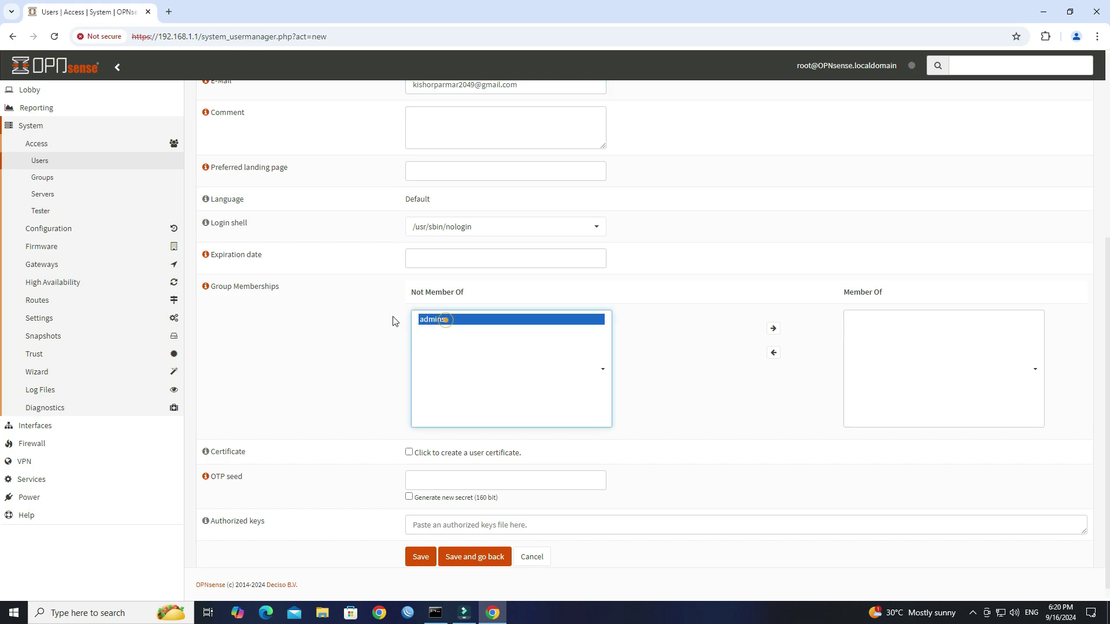
{"action": "left_click", "coordinate": [773, 330]}
{"action": "left_click", "coordinate": [880, 353]}
{"action": "scroll", "coordinate": [694, 347], "scroll_direction": "down", "scroll_amount": 1}
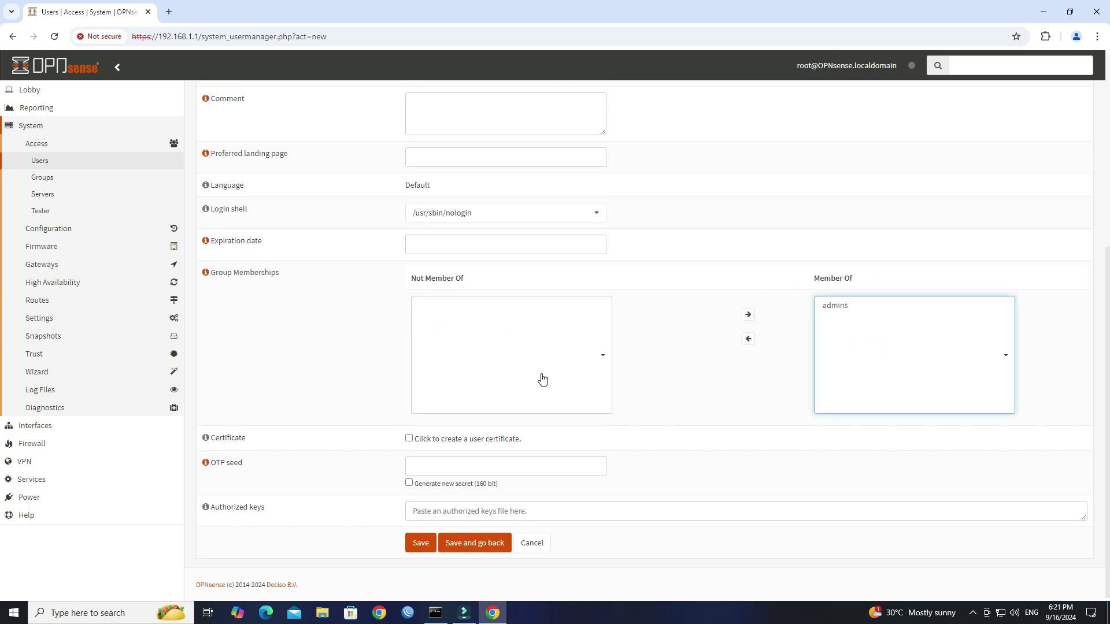
{"action": "left_click_drag", "start_coordinate": [267, 440], "coordinate": [209, 438]}
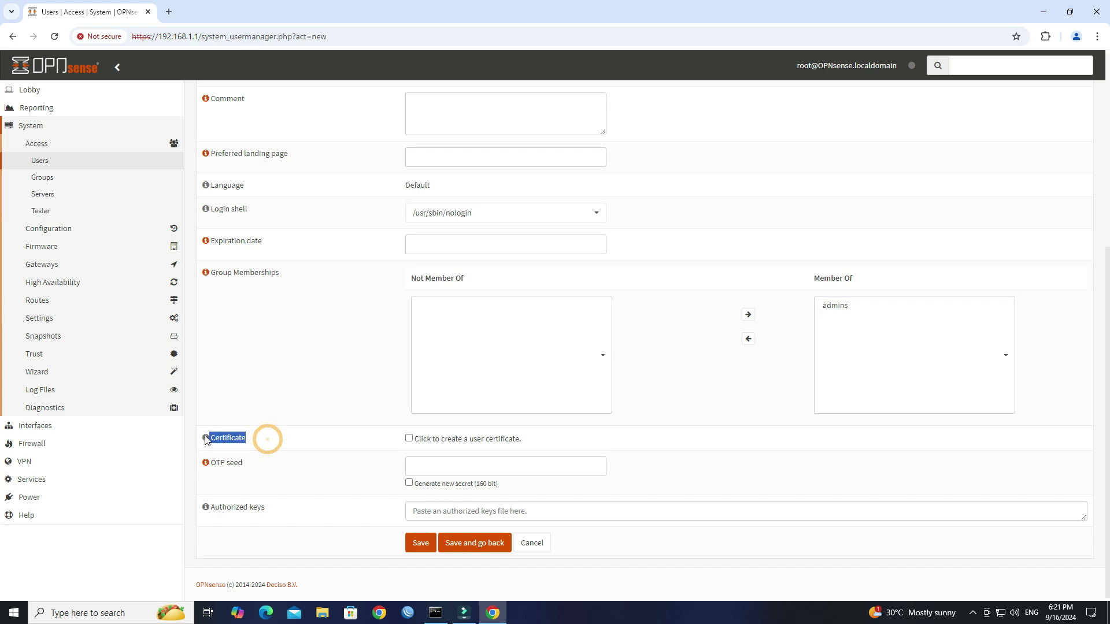
{"action": "left_click", "coordinate": [409, 439]}
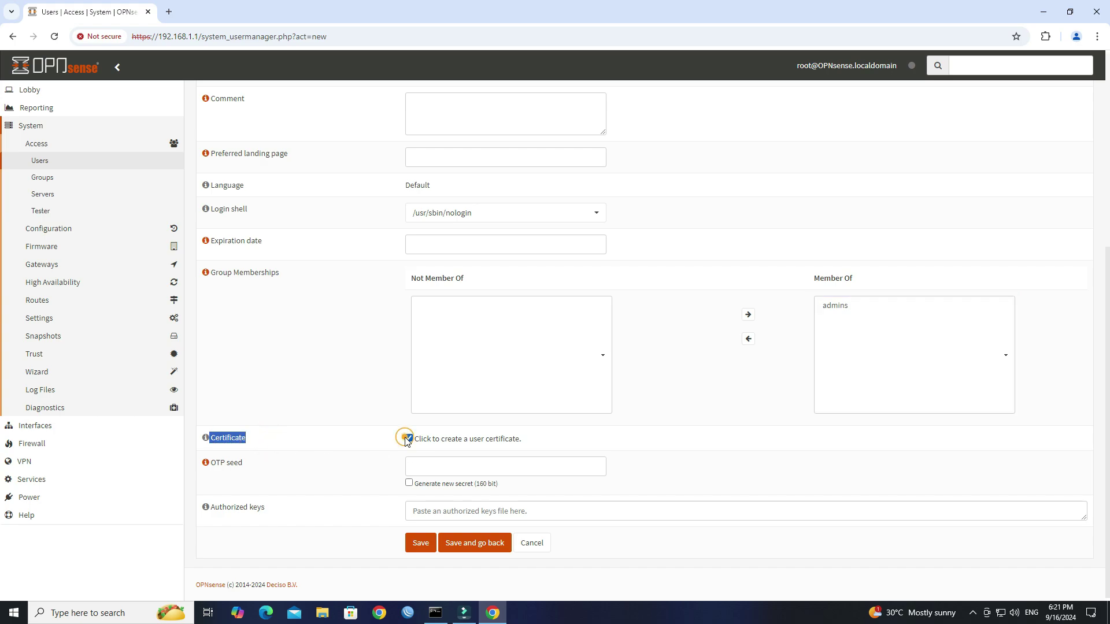
{"action": "left_click", "coordinate": [421, 544]}
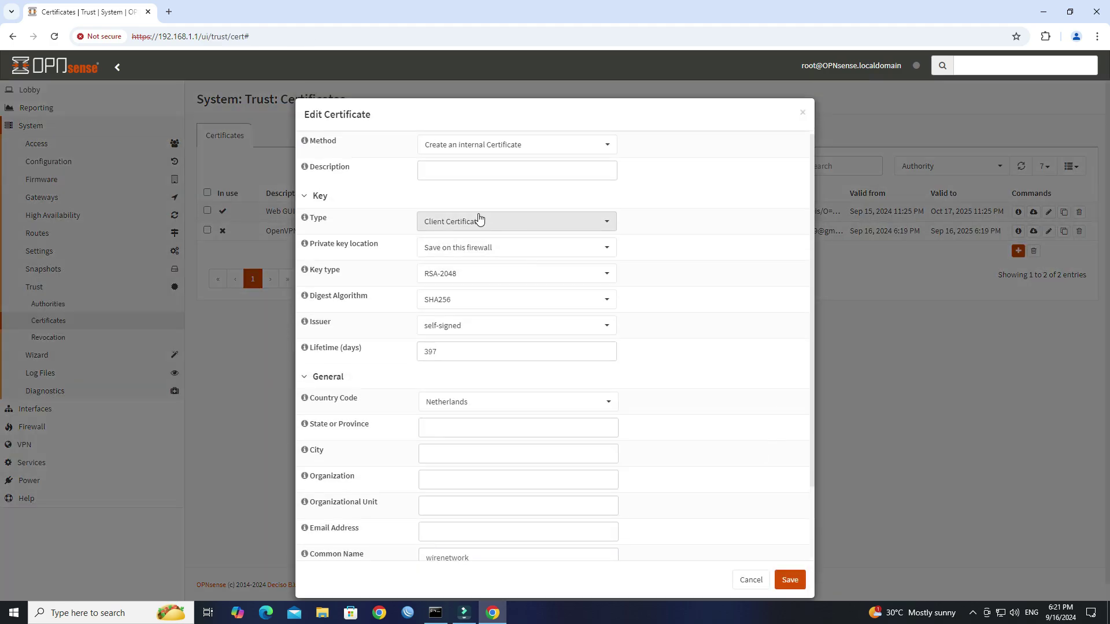
Describe the client certificate as OpenVPNCLIENT and give it an RSA-4096 key
{"action": "left_click", "coordinate": [460, 170]}
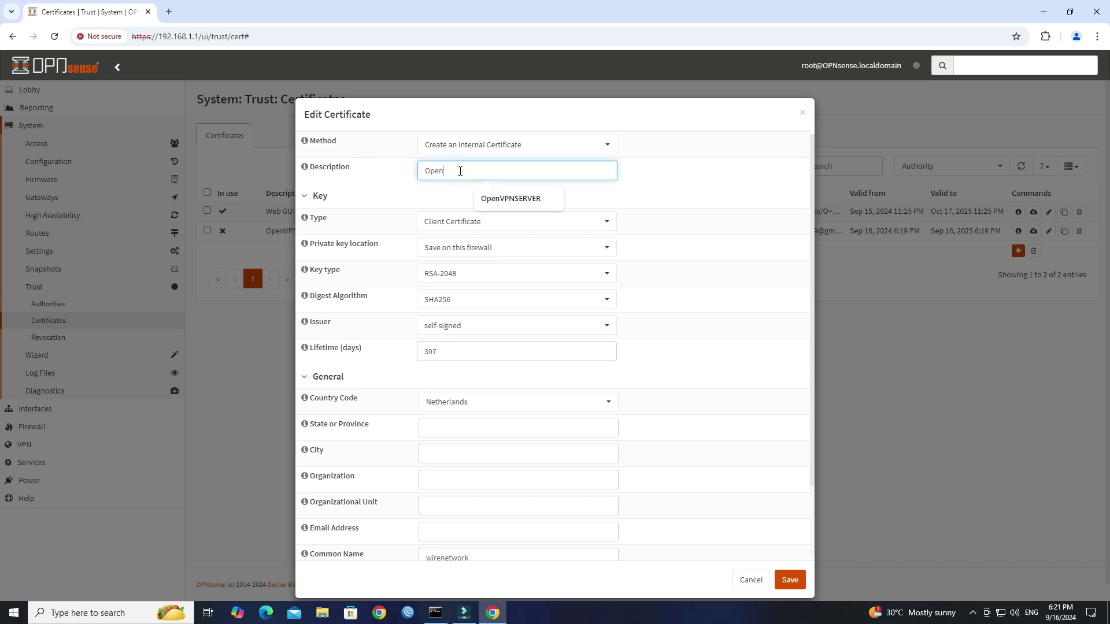
{"action": "type", "text": "OpenVPNCLIENT"}
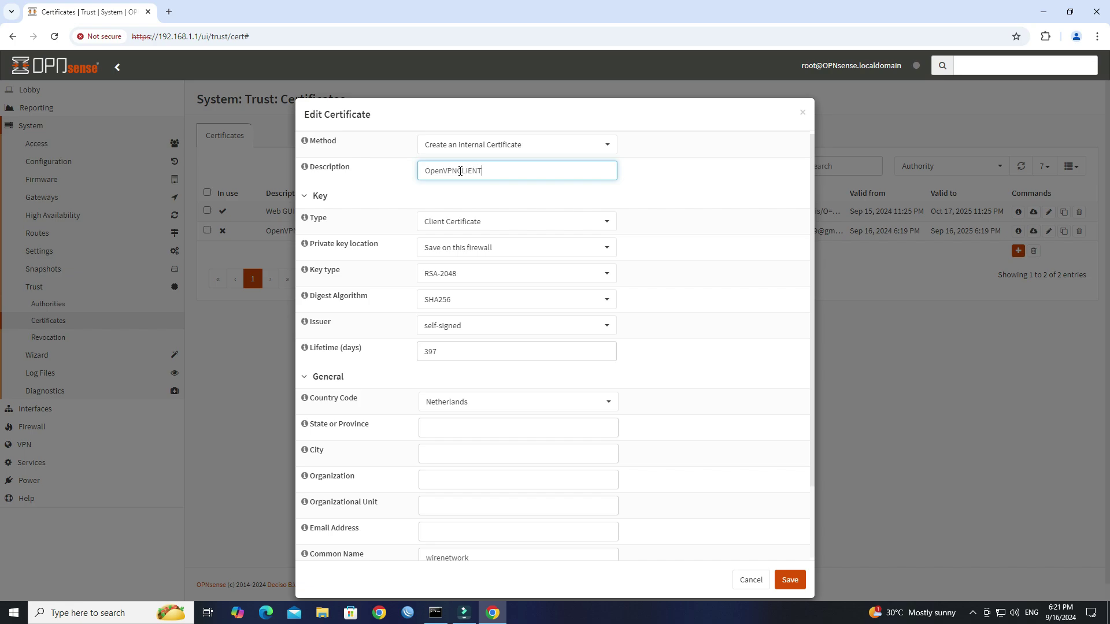
{"action": "scroll", "coordinate": [564, 199], "scroll_direction": "down", "scroll_amount": 2}
{"action": "scroll", "coordinate": [567, 200], "scroll_direction": "up", "scroll_amount": 1}
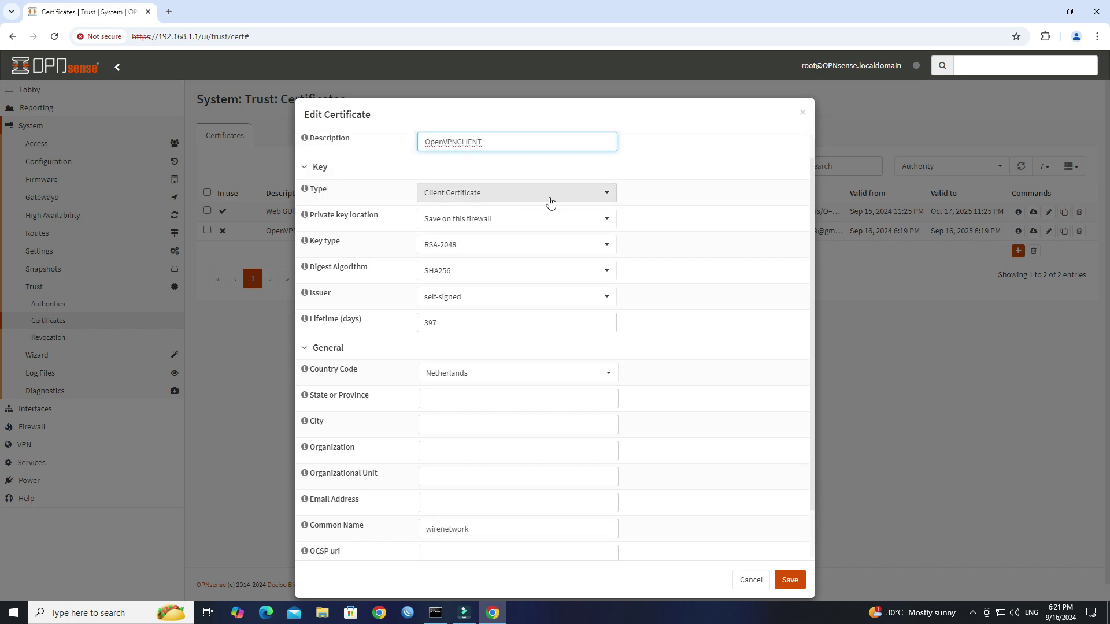
{"action": "scroll", "coordinate": [646, 206], "scroll_direction": "down", "scroll_amount": 1}
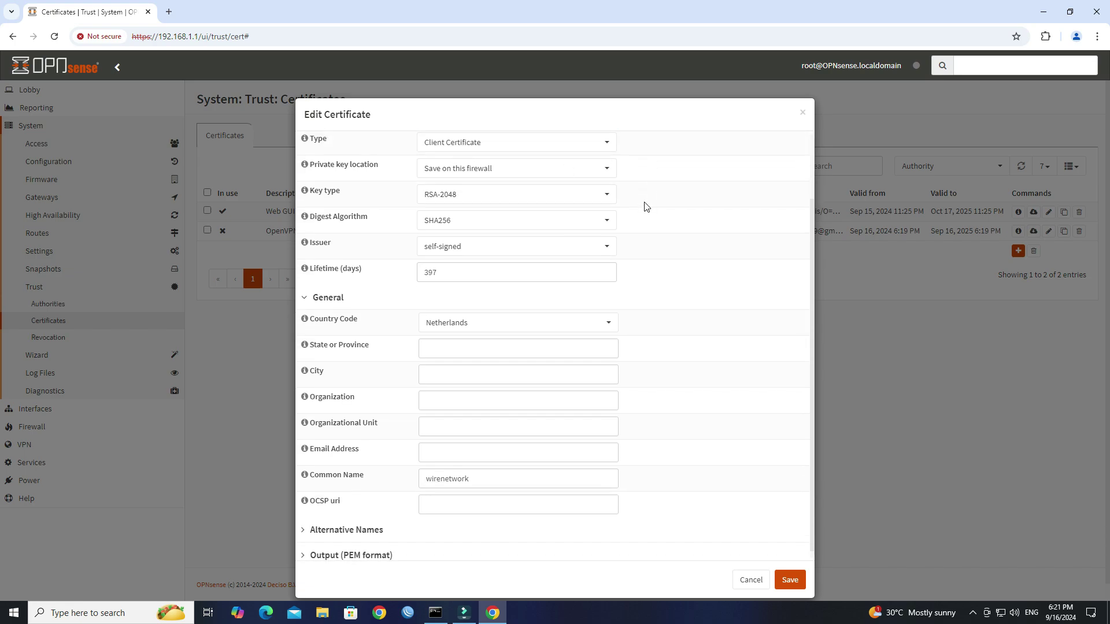
{"action": "left_click", "coordinate": [459, 188]}
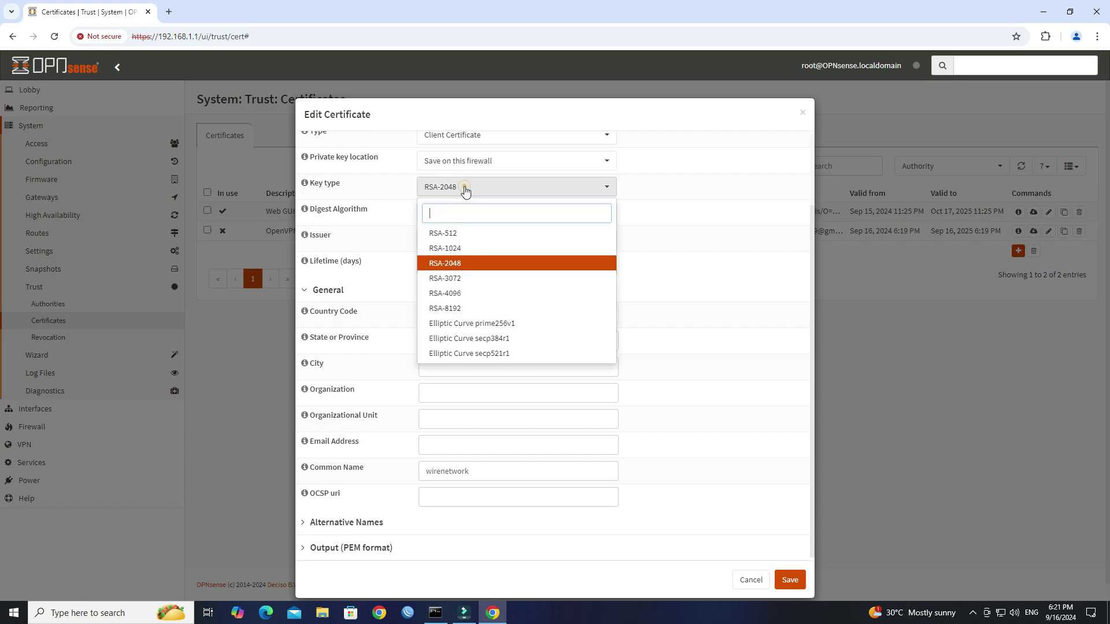
{"action": "left_click", "coordinate": [466, 295]}
{"action": "scroll", "coordinate": [460, 287], "scroll_direction": "down", "scroll_amount": 1}
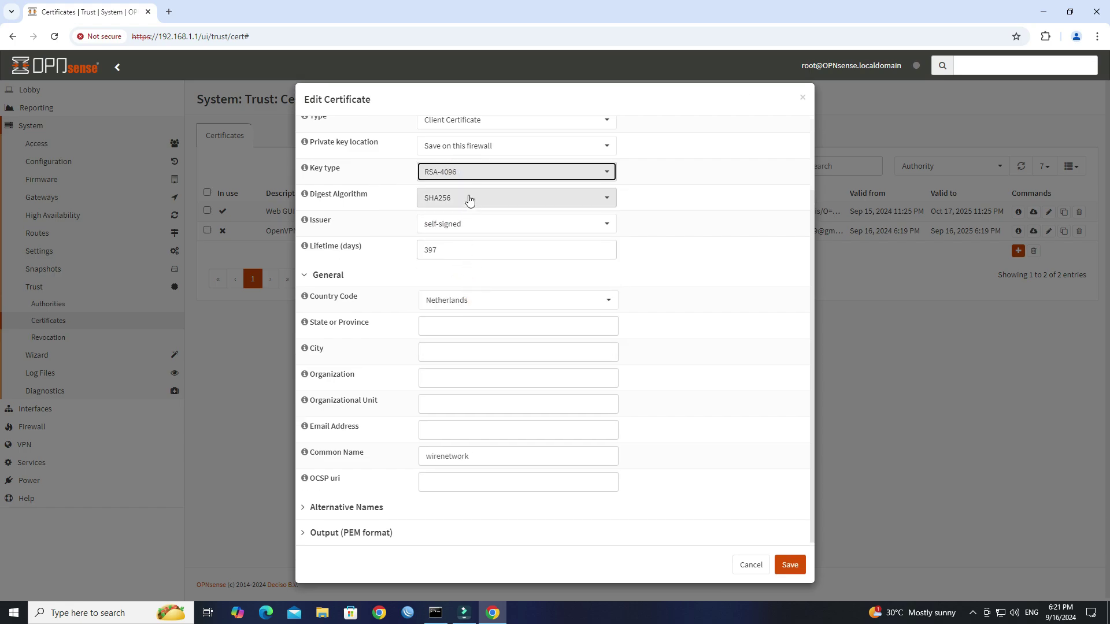
Set SHA512 digest, issuer OpenVPNCA and a 365-day lifetime
{"action": "left_click", "coordinate": [469, 199]}
{"action": "left_click", "coordinate": [468, 304]}
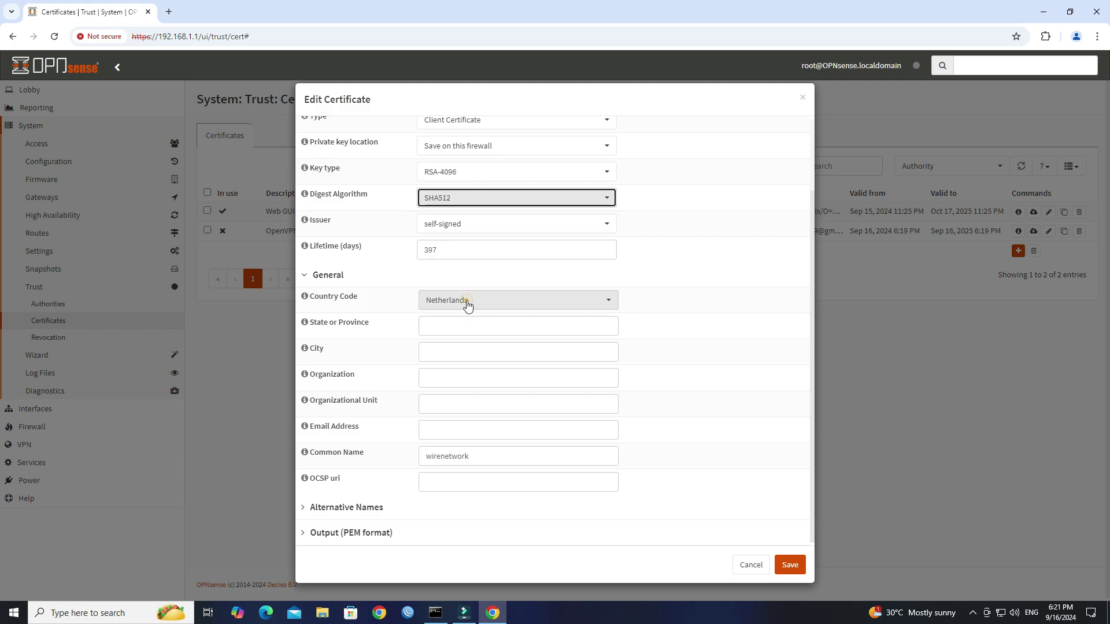
{"action": "left_click", "coordinate": [479, 227]}
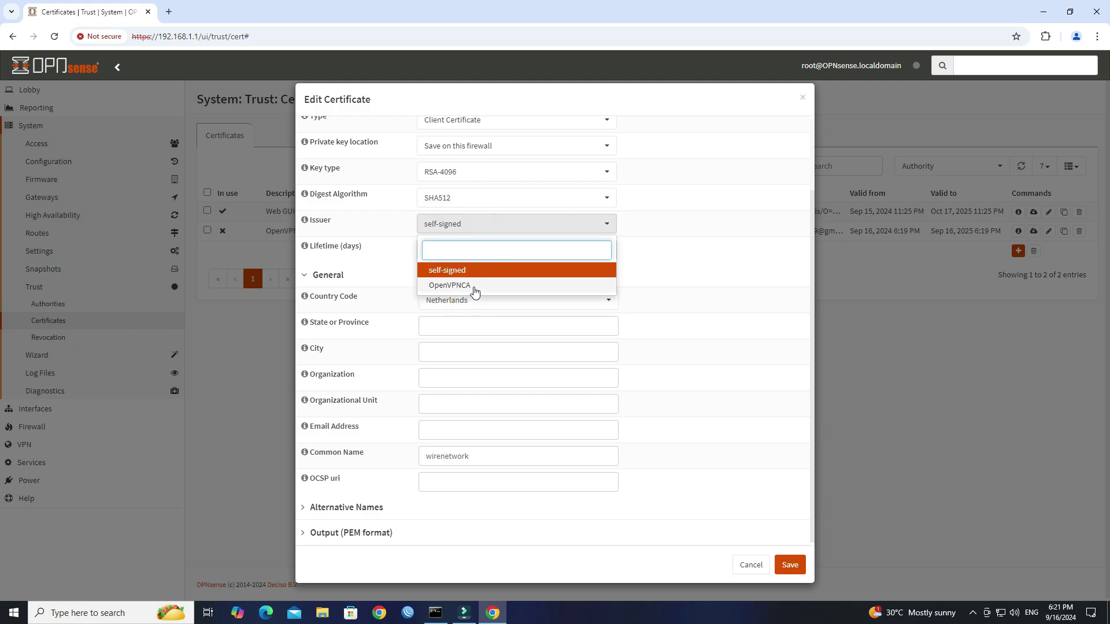
{"action": "left_click", "coordinate": [473, 286]}
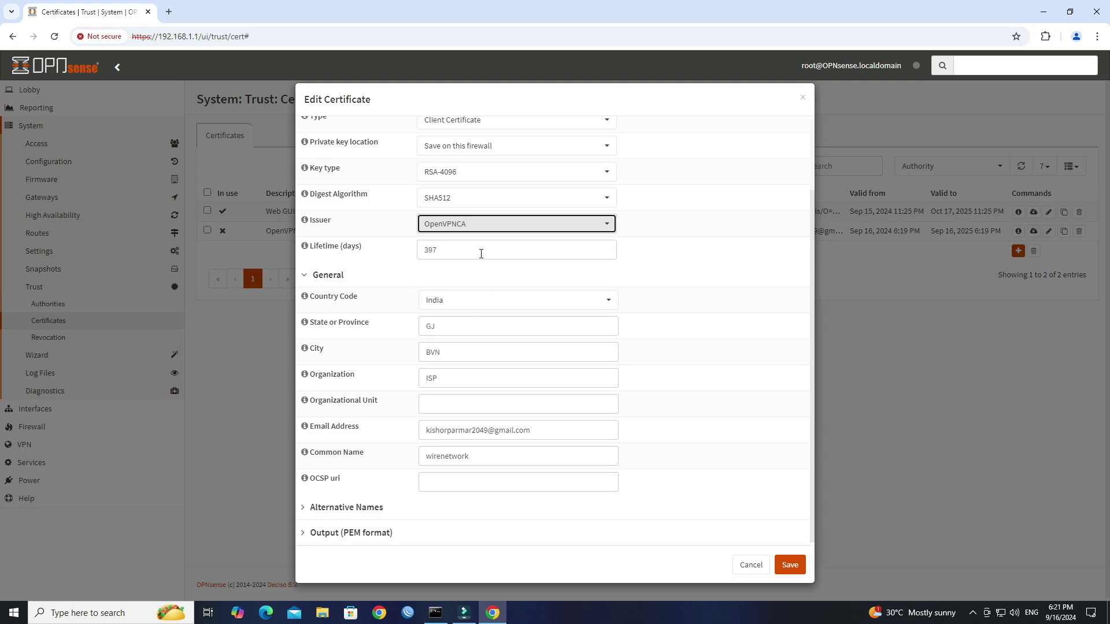
{"action": "left_click_drag", "start_coordinate": [479, 252], "coordinate": [424, 253]}
{"action": "type", "text": "365"}
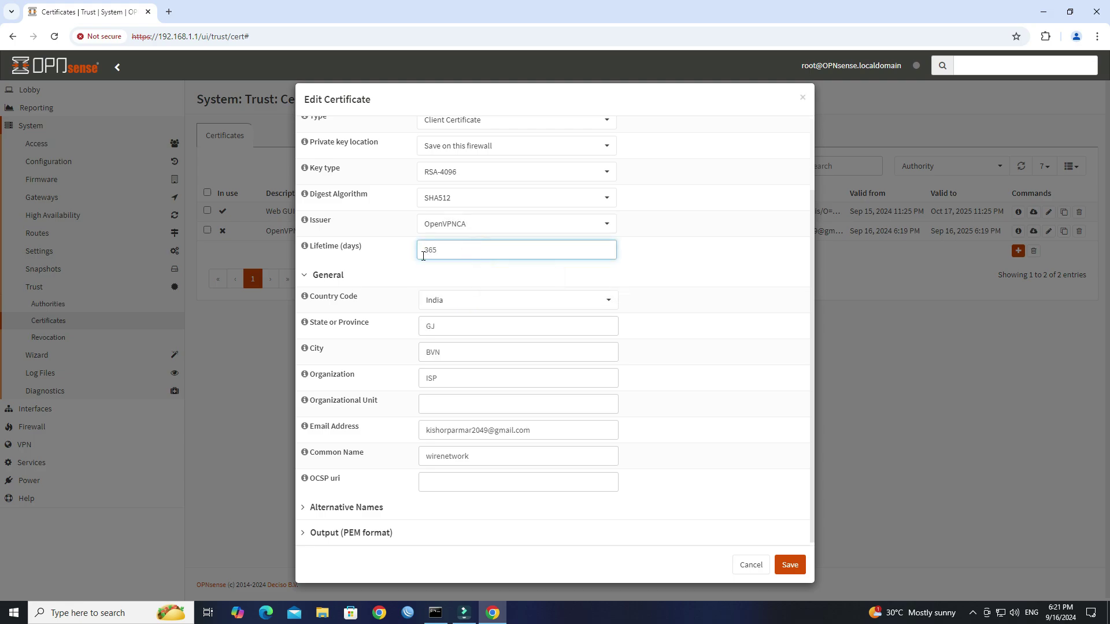
Set organizational unit IT, save, and check the new OpenVPNCLIENT entry
{"action": "left_click", "coordinate": [504, 408]}
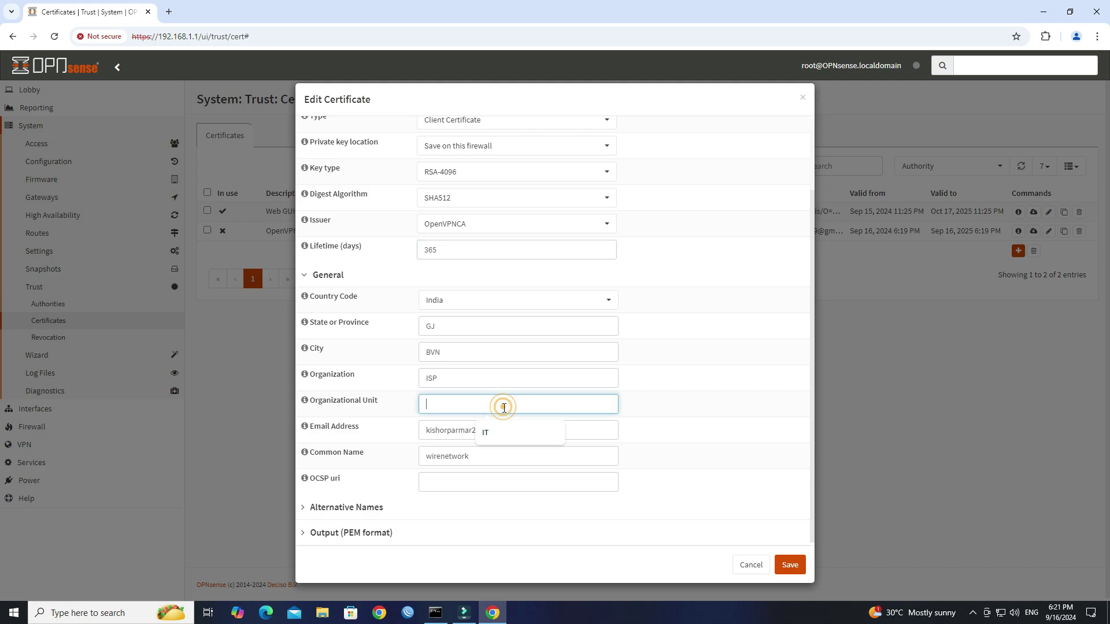
{"action": "type", "text": "IT"}
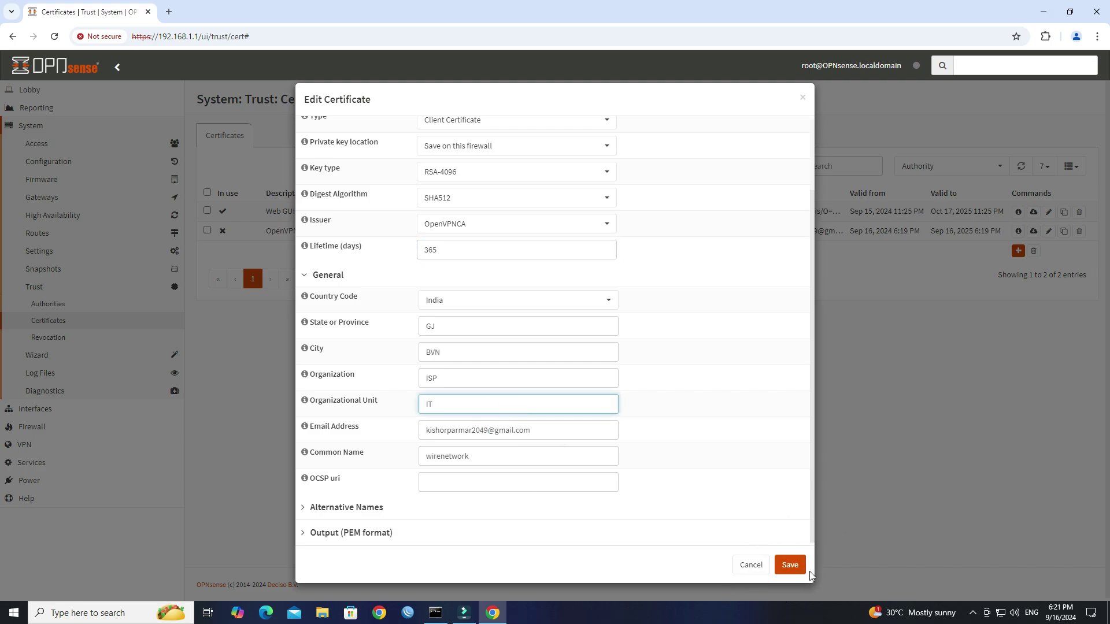
{"action": "left_click", "coordinate": [789, 567]}
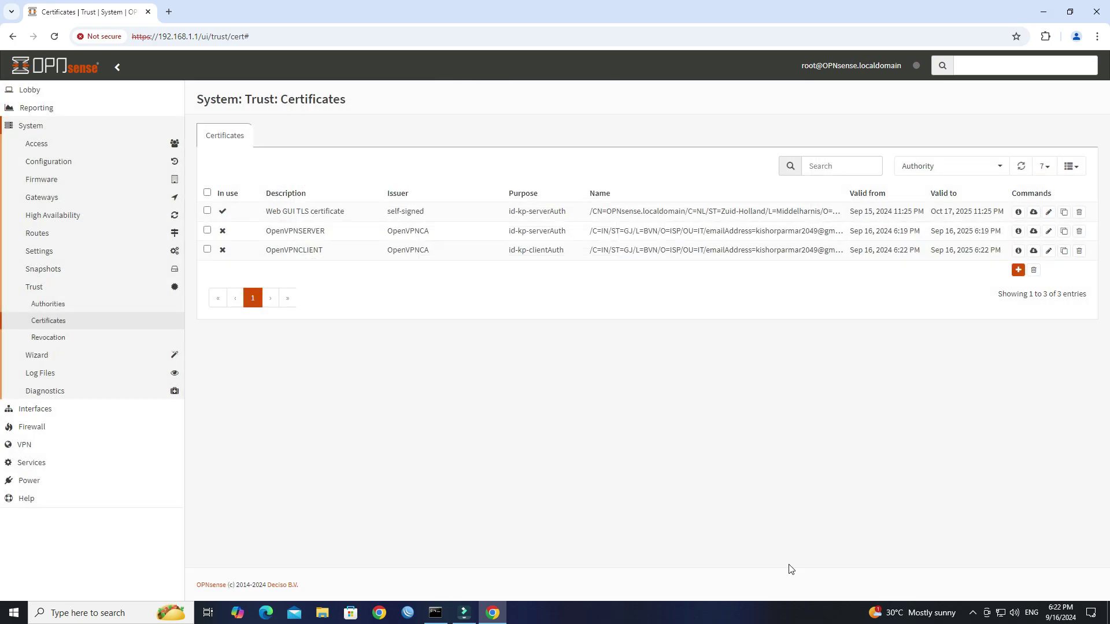
{"action": "left_click_drag", "start_coordinate": [332, 250], "coordinate": [274, 249]}
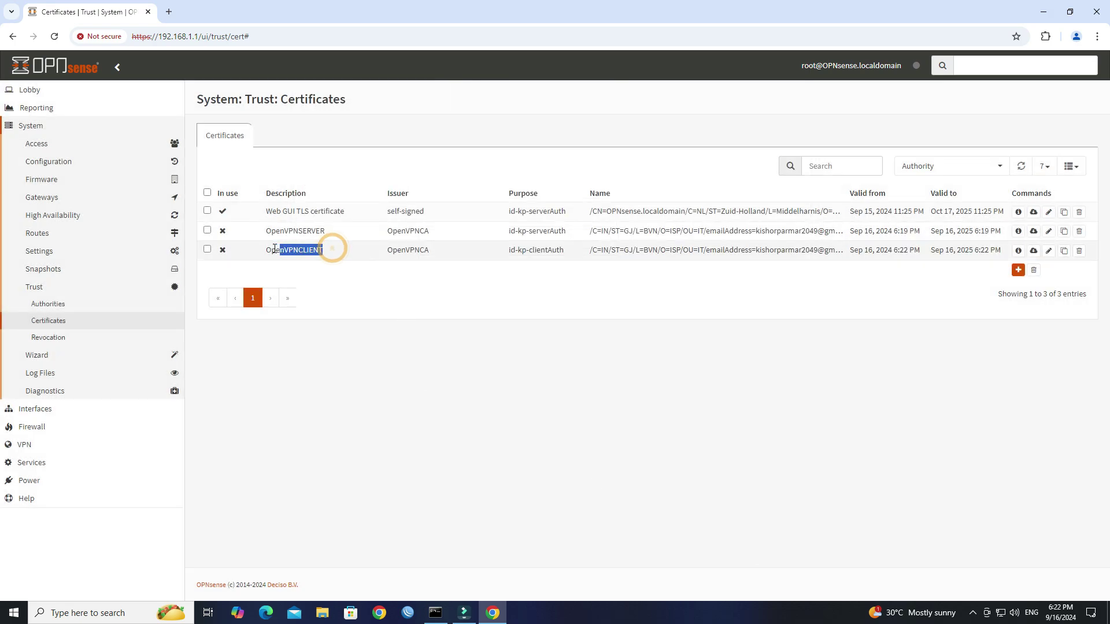
Collapse System and navigate through VPN > OpenVPN to Servers [legacy]
{"action": "left_click", "coordinate": [498, 448]}
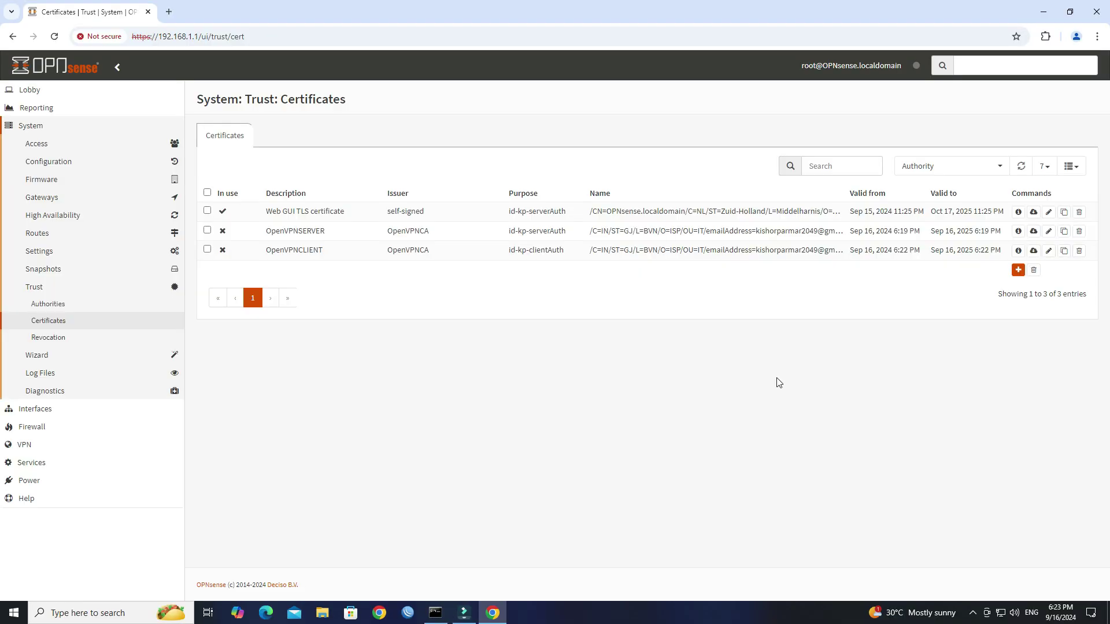
{"action": "left_click", "coordinate": [49, 124]}
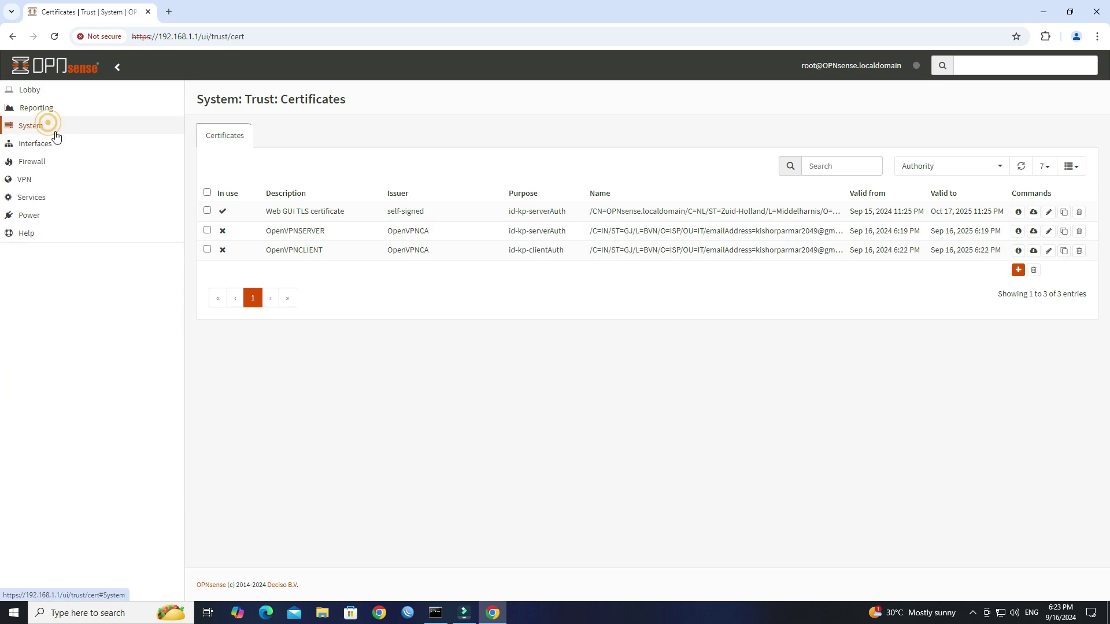
{"action": "left_click", "coordinate": [51, 179]}
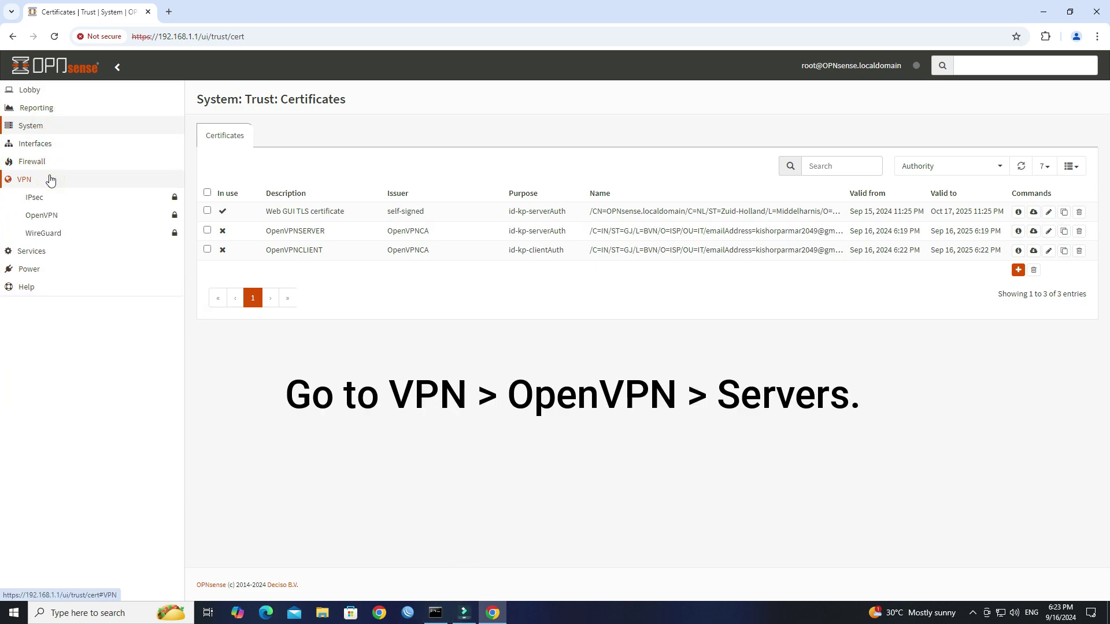
{"action": "left_click", "coordinate": [56, 220]}
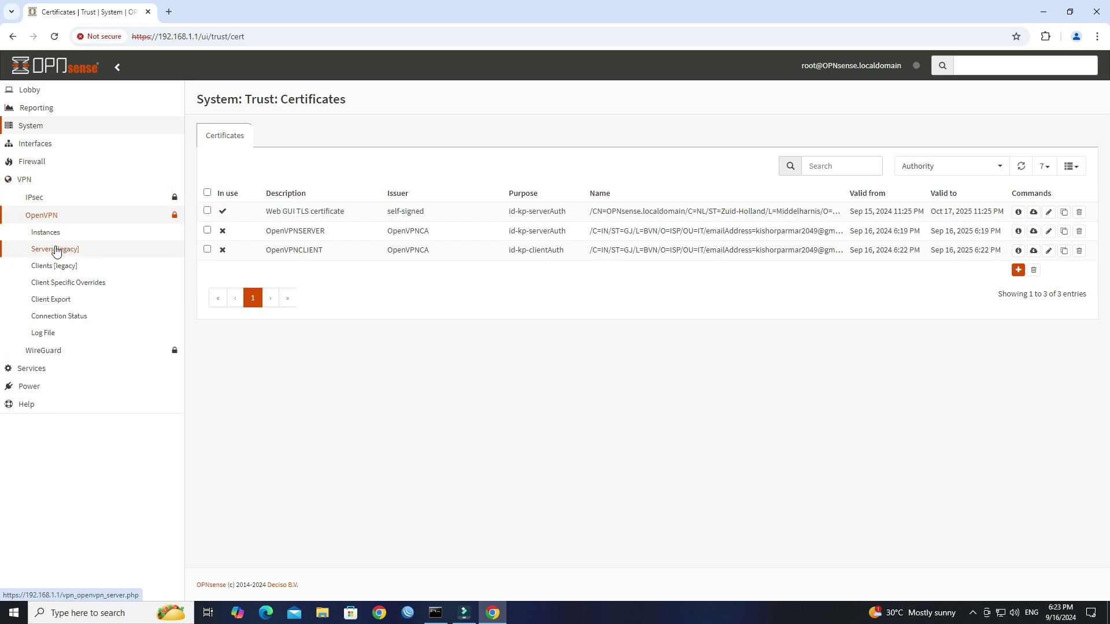
{"action": "left_click", "coordinate": [56, 250]}
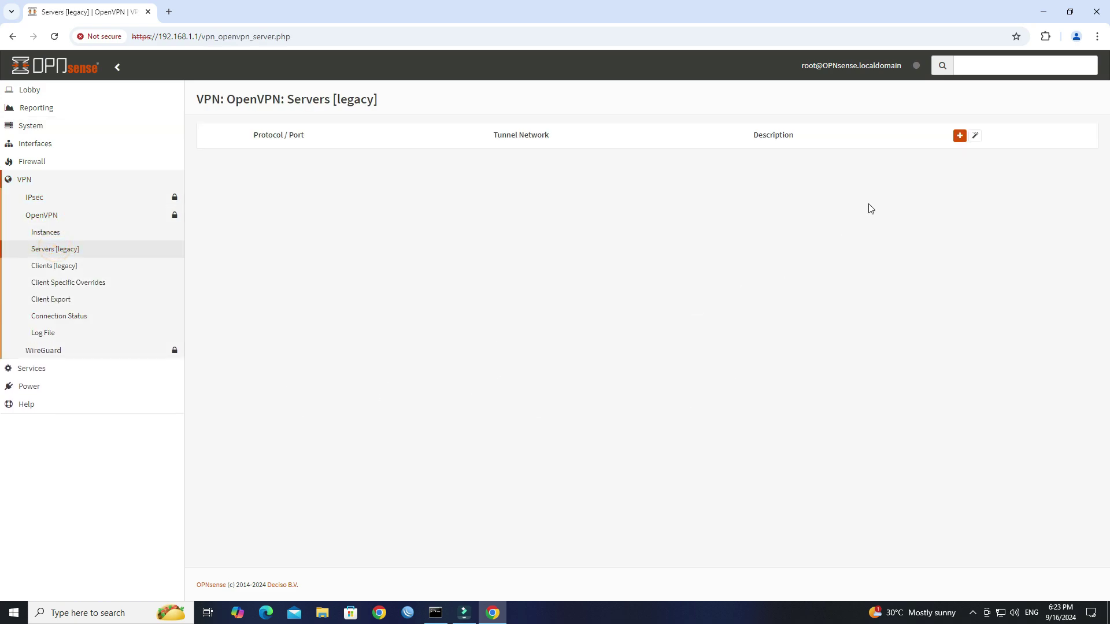
Add an OpenVPN server in Remote Access (User Auth) mode using Local Database authentication
{"action": "left_click", "coordinate": [961, 137]}
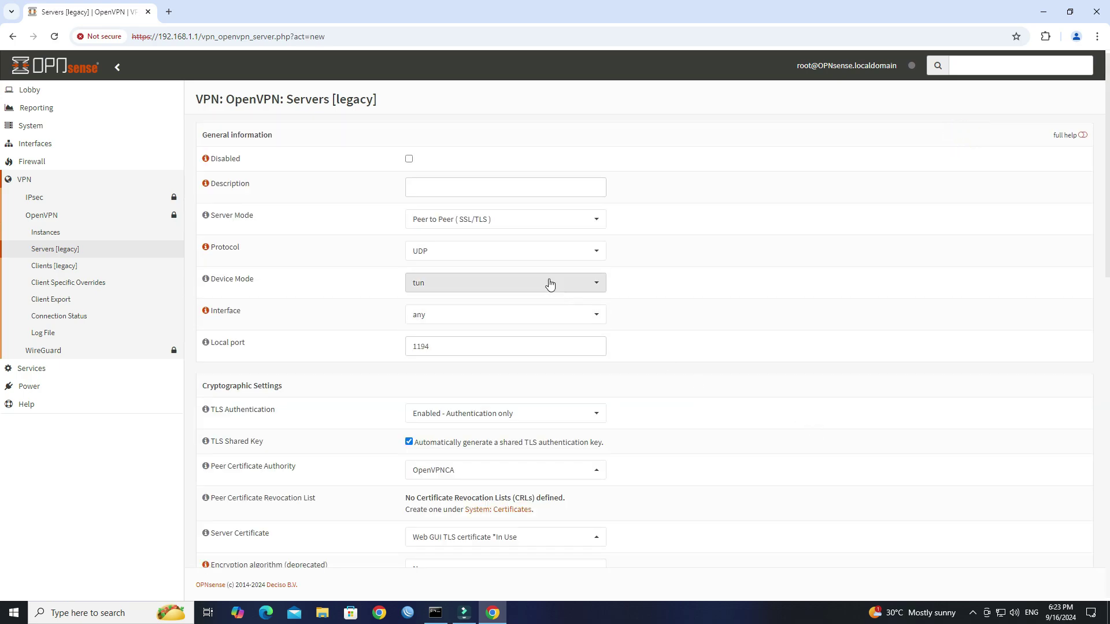
{"action": "left_click", "coordinate": [465, 188]}
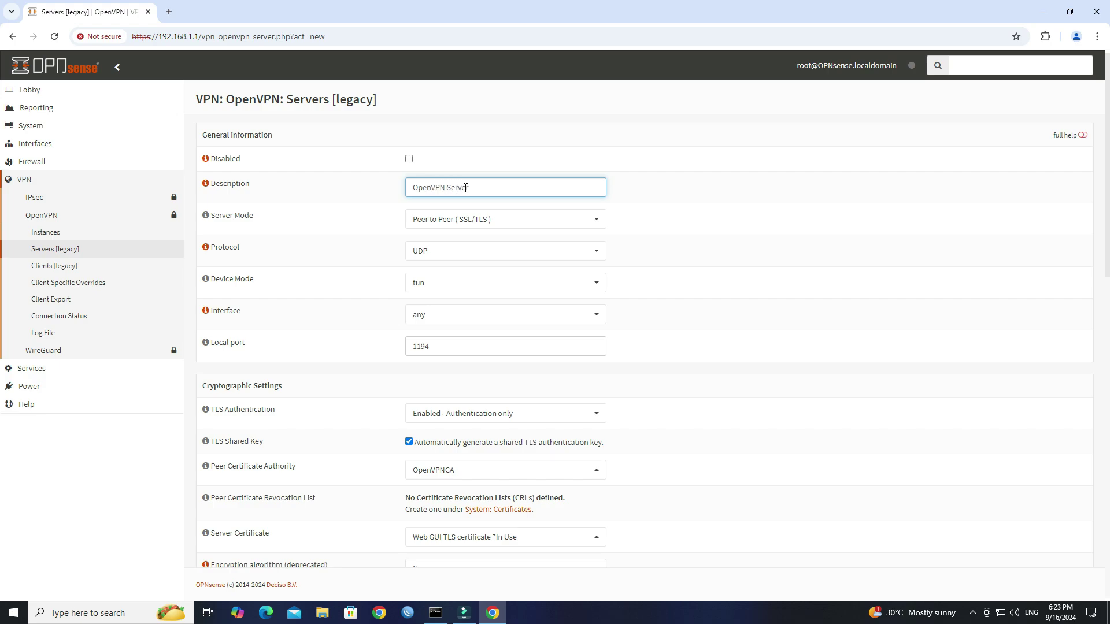
{"action": "scroll", "coordinate": [715, 243], "scroll_direction": "down", "scroll_amount": 1}
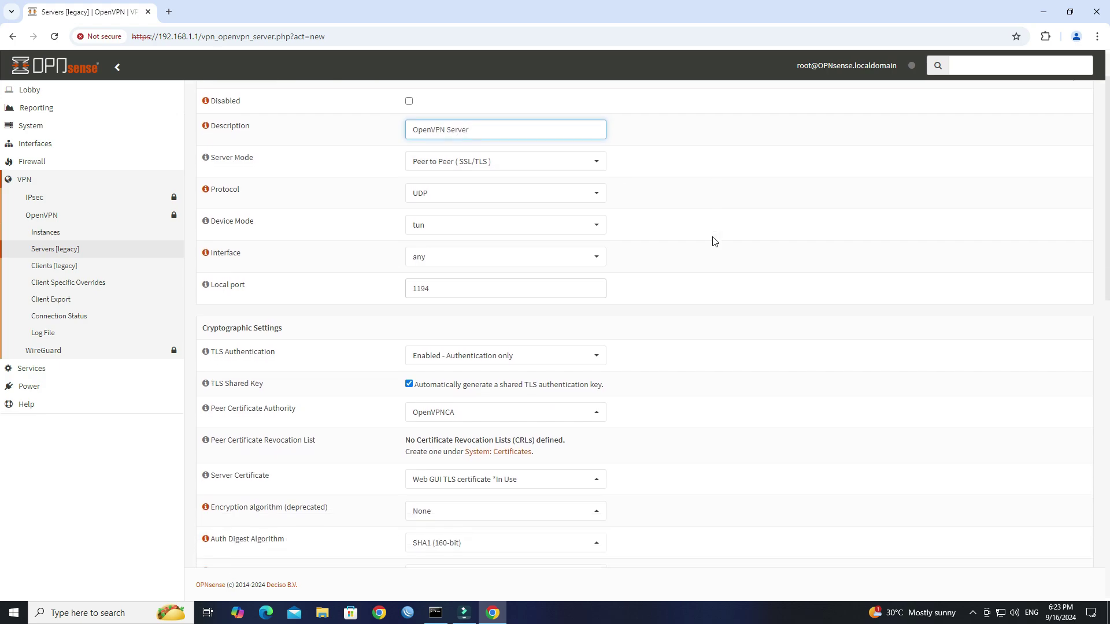
{"action": "left_click", "coordinate": [520, 168]}
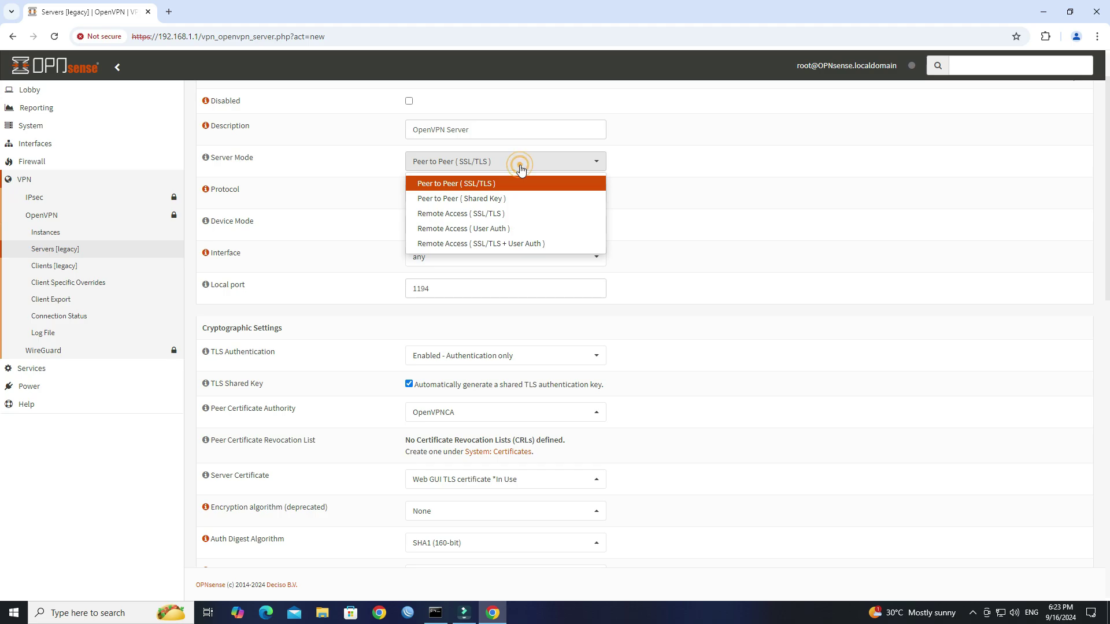
{"action": "left_click", "coordinate": [515, 230]}
{"action": "scroll", "coordinate": [667, 245], "scroll_direction": "down", "scroll_amount": 1}
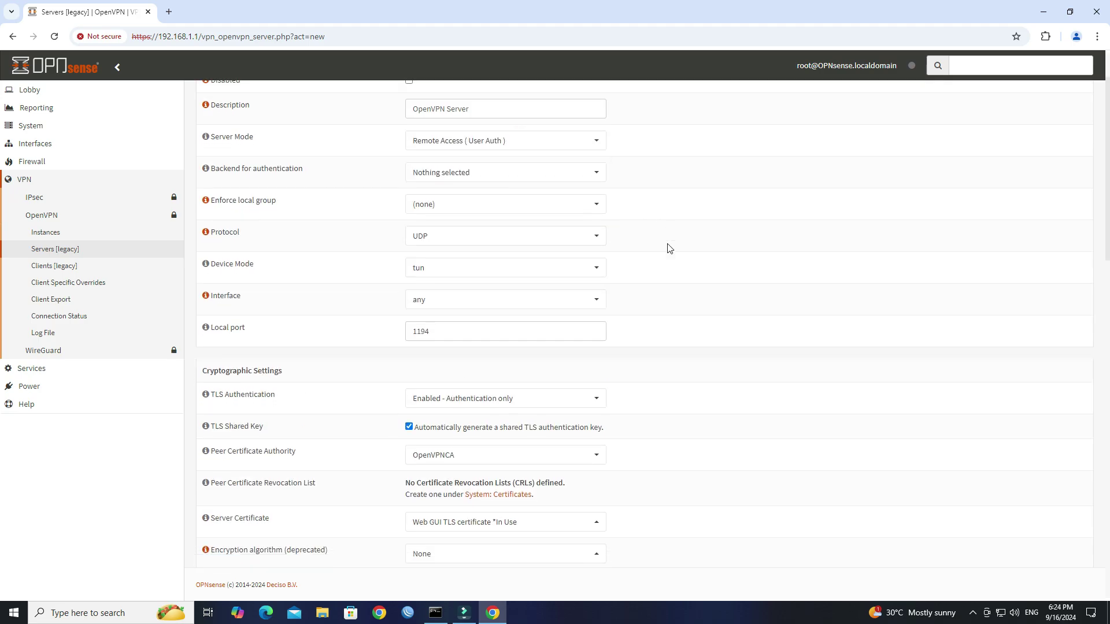
{"action": "left_click_drag", "start_coordinate": [314, 138], "coordinate": [209, 133]}
{"action": "left_click", "coordinate": [457, 139]}
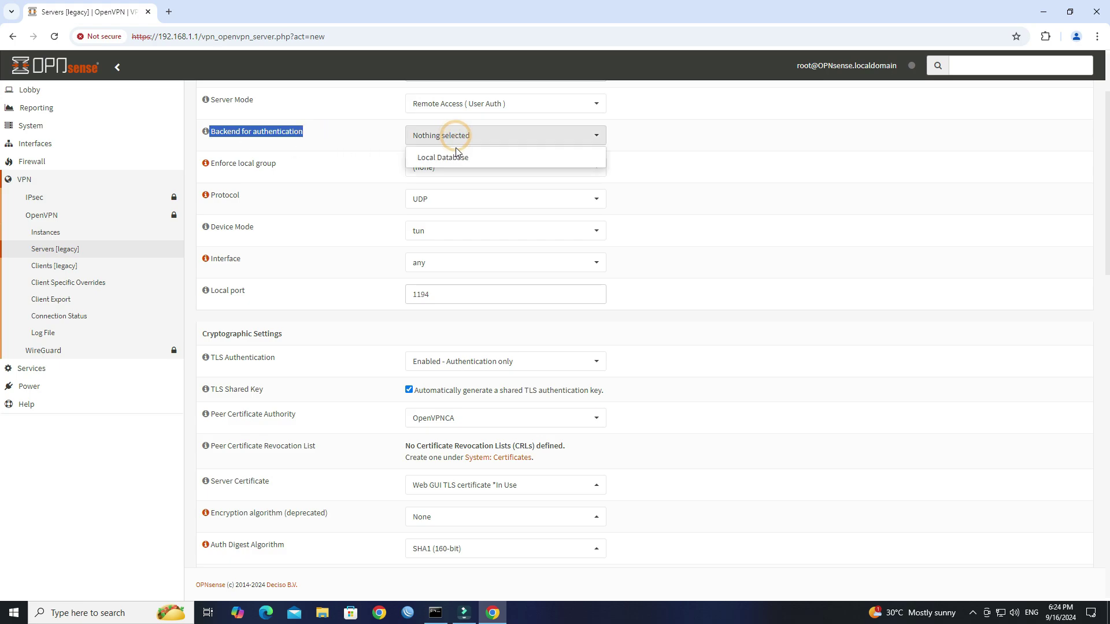
{"action": "left_click", "coordinate": [456, 156]}
{"action": "left_click", "coordinate": [638, 140]}
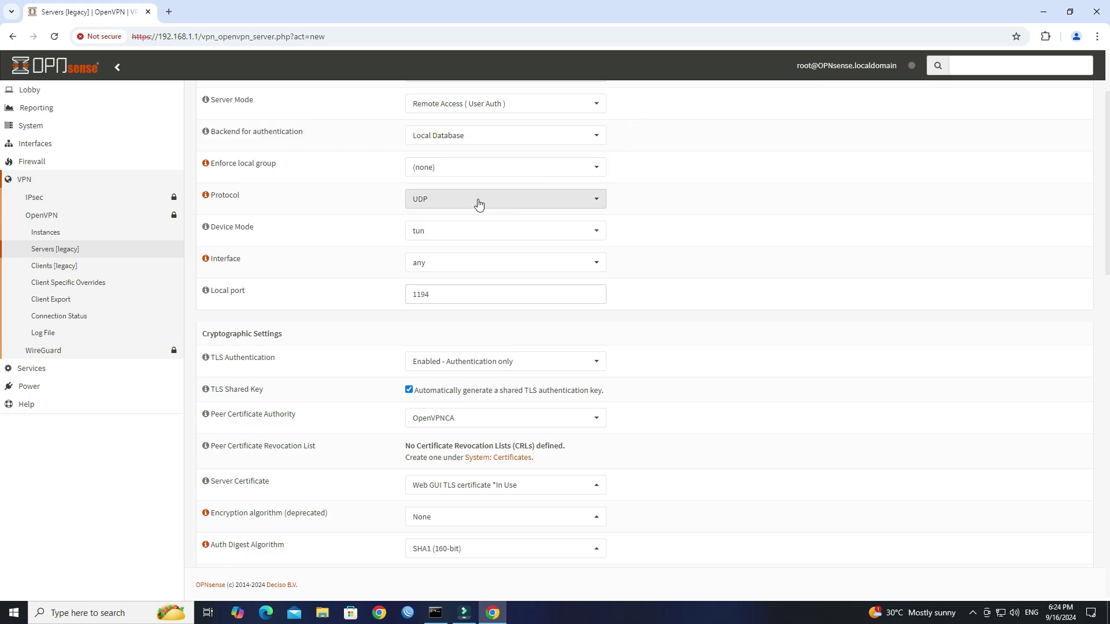
Set the listening interface to WAN, keeping local port 1194
{"action": "scroll", "coordinate": [652, 203], "scroll_direction": "down", "scroll_amount": 1}
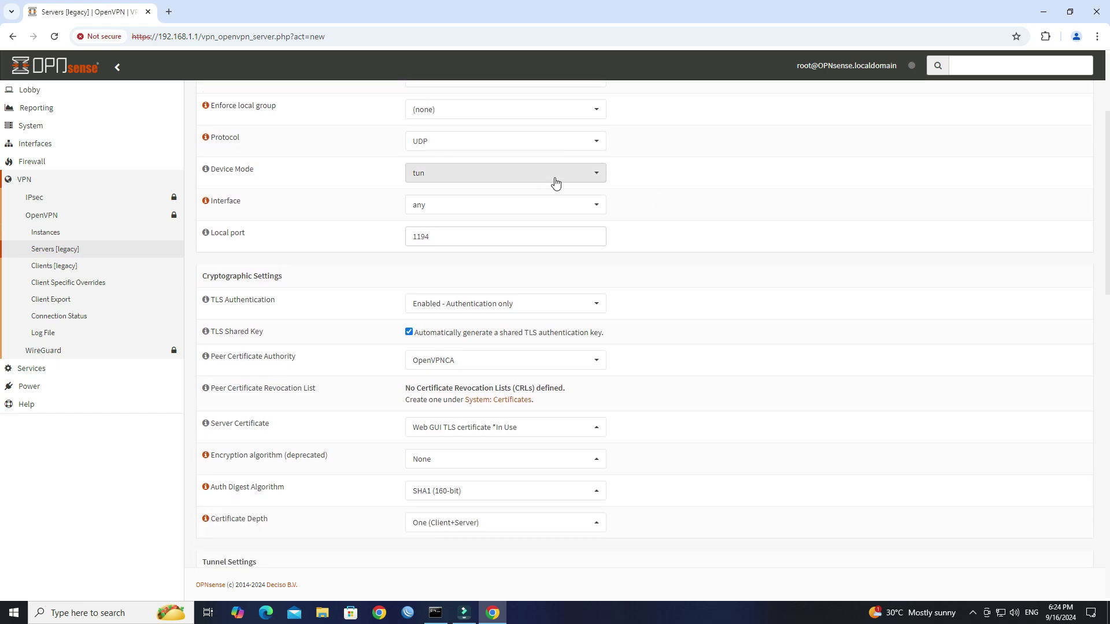
{"action": "scroll", "coordinate": [847, 196], "scroll_direction": "down", "scroll_amount": 1}
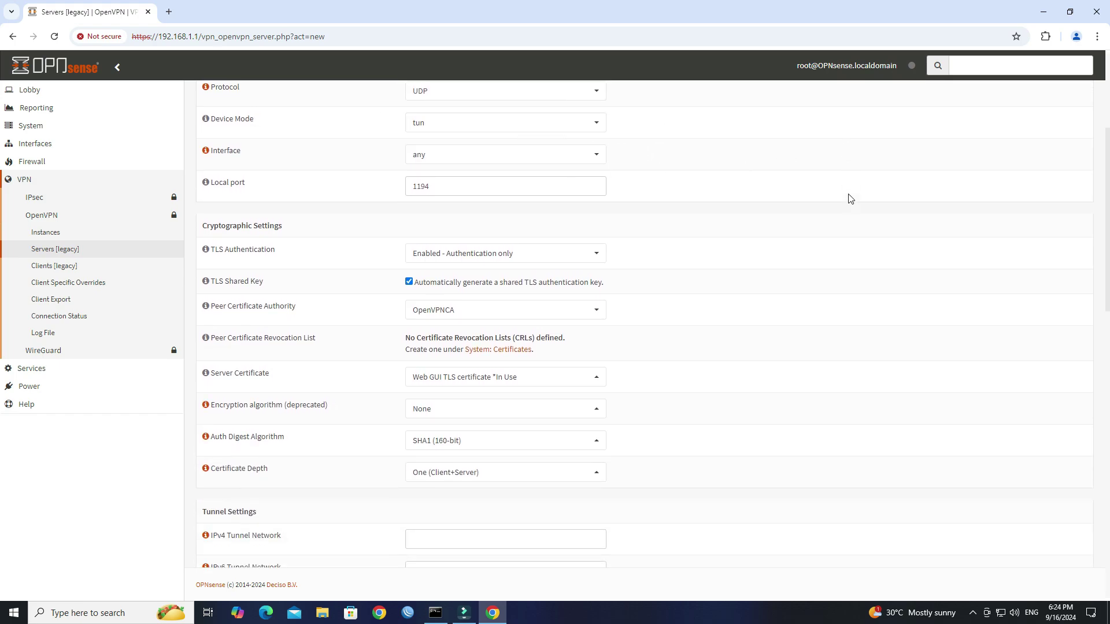
{"action": "left_click", "coordinate": [563, 153]}
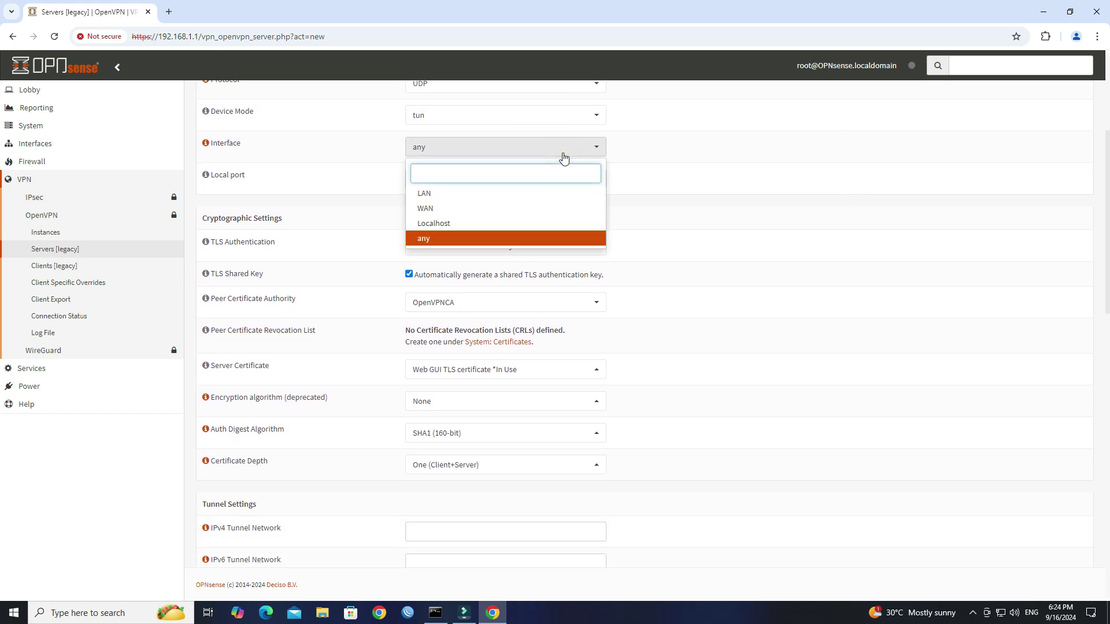
{"action": "left_click", "coordinate": [478, 214]}
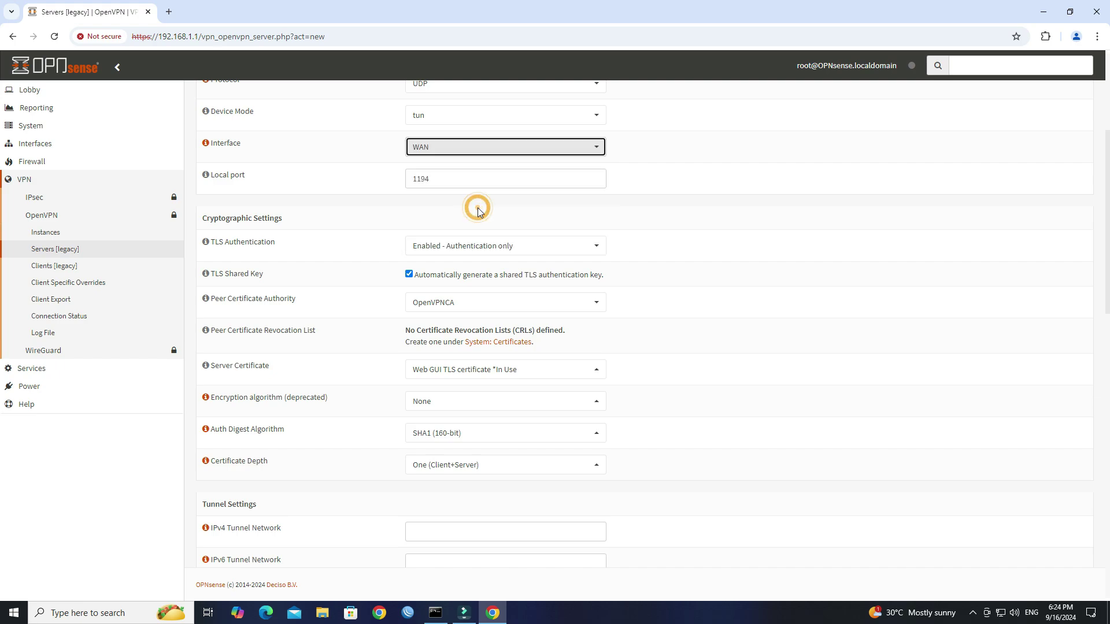
{"action": "left_click_drag", "start_coordinate": [471, 177], "coordinate": [406, 178]}
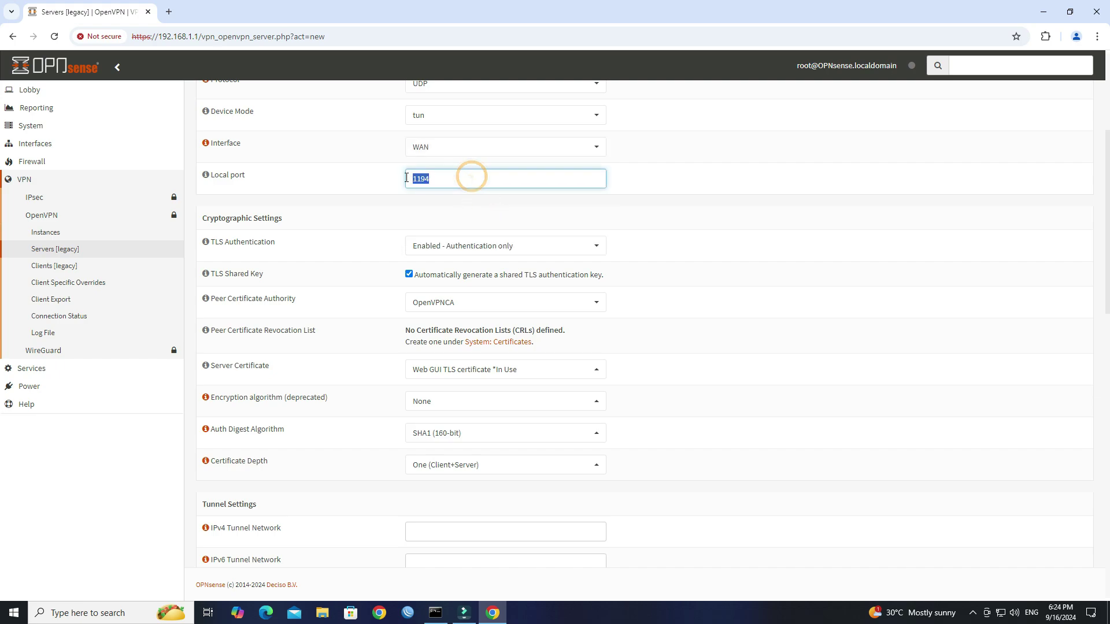
{"action": "left_click", "coordinate": [675, 211]}
Point out TLS Authentication and Peer Certificate Authority, then set Server Certificate to OpenVPNSERVER
{"action": "scroll", "coordinate": [675, 211], "scroll_direction": "down", "scroll_amount": 1}
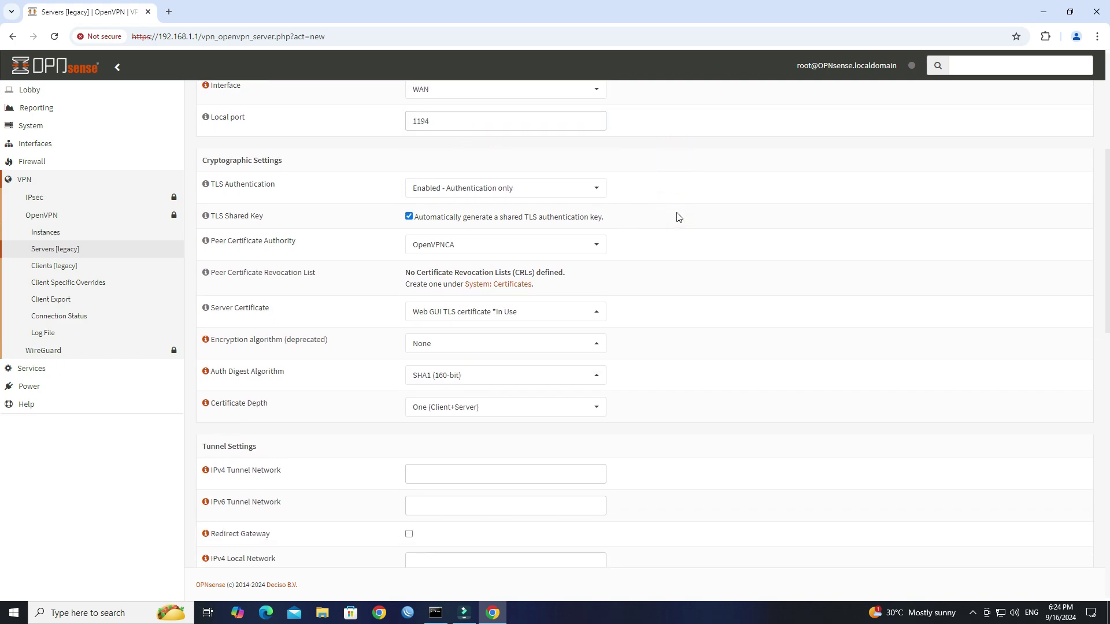
{"action": "triple_click", "coordinate": [272, 183]}
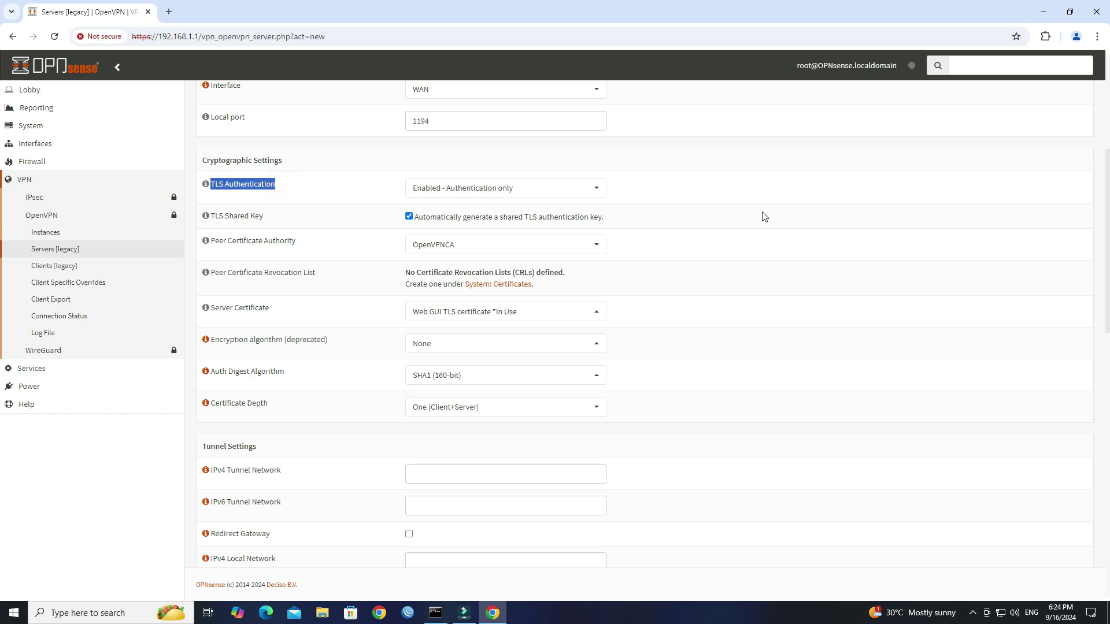
{"action": "scroll", "coordinate": [760, 215], "scroll_direction": "down", "scroll_amount": 1}
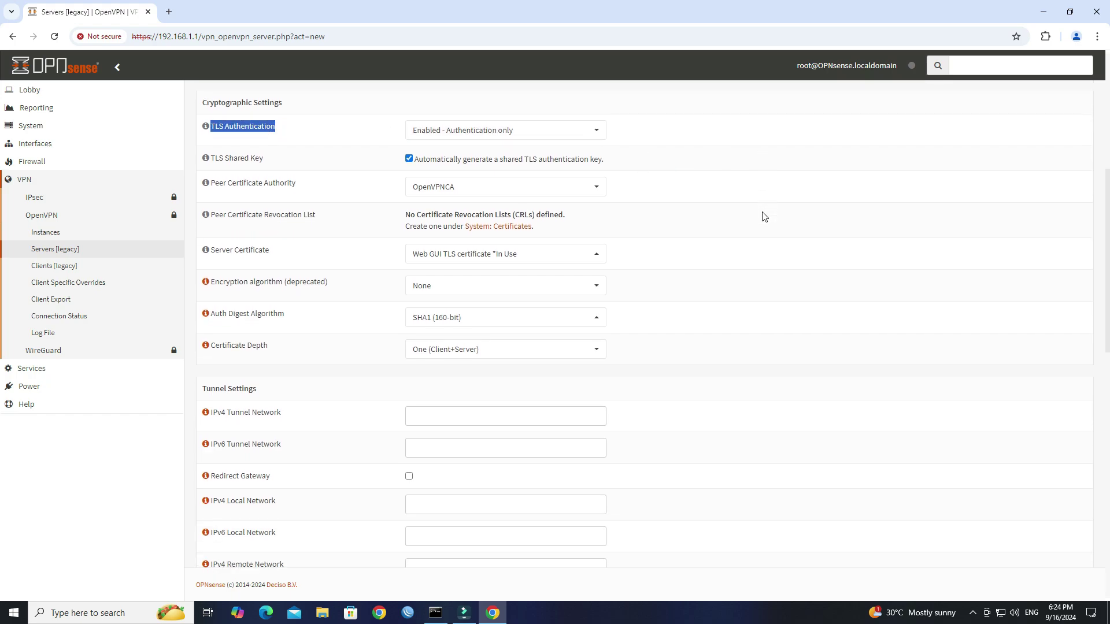
{"action": "triple_click", "coordinate": [294, 183]}
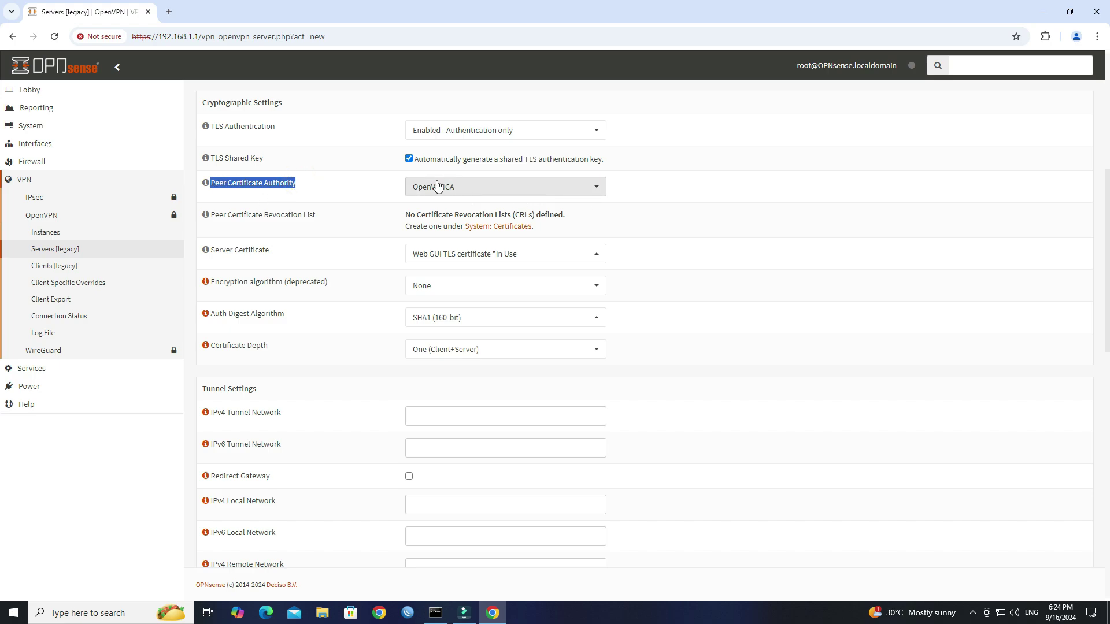
{"action": "left_click", "coordinate": [647, 188]}
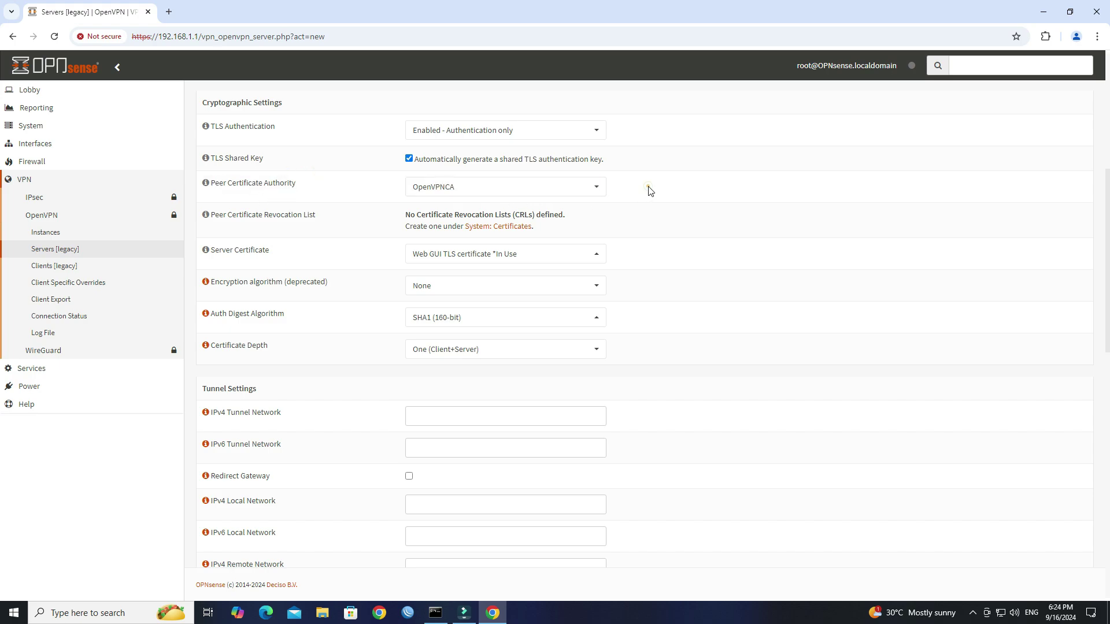
{"action": "scroll", "coordinate": [646, 187], "scroll_direction": "down", "scroll_amount": 1}
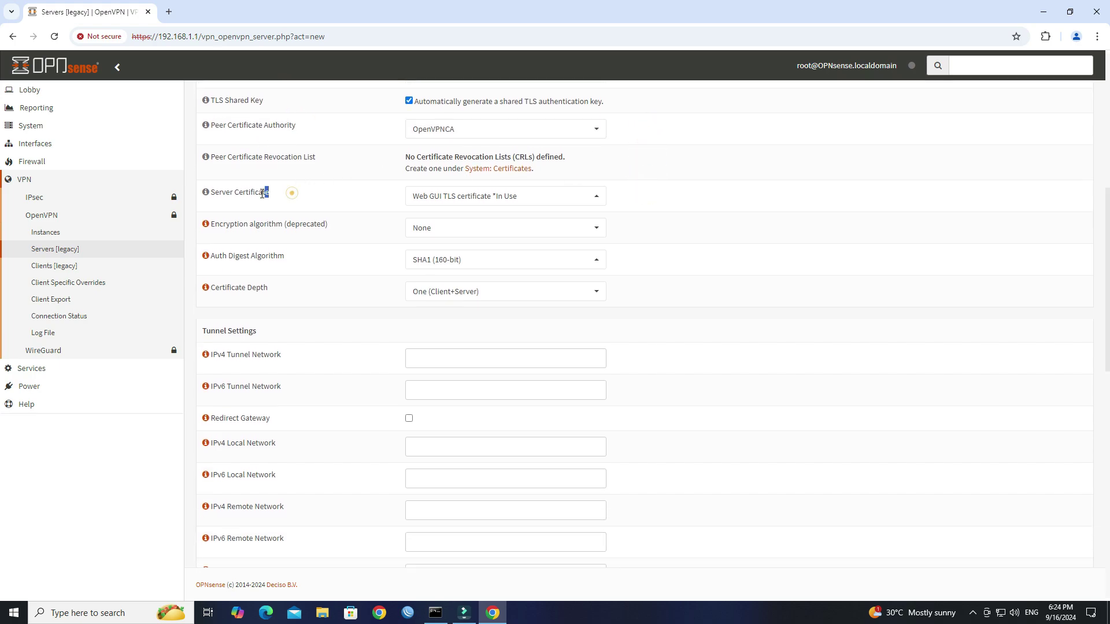
{"action": "triple_click", "coordinate": [267, 193]}
{"action": "left_click", "coordinate": [538, 200]}
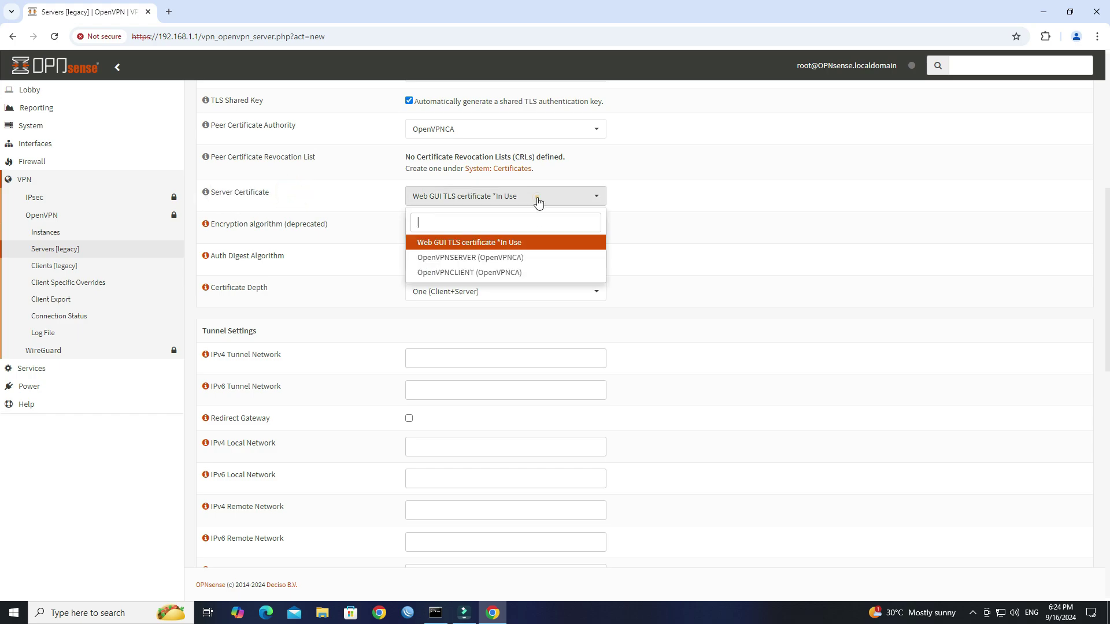
{"action": "left_click", "coordinate": [519, 261]}
Set encryption to AES-256-CBC and the auth digest to SHA512 (512-bit)
{"action": "scroll", "coordinate": [703, 229], "scroll_direction": "down", "scroll_amount": 1}
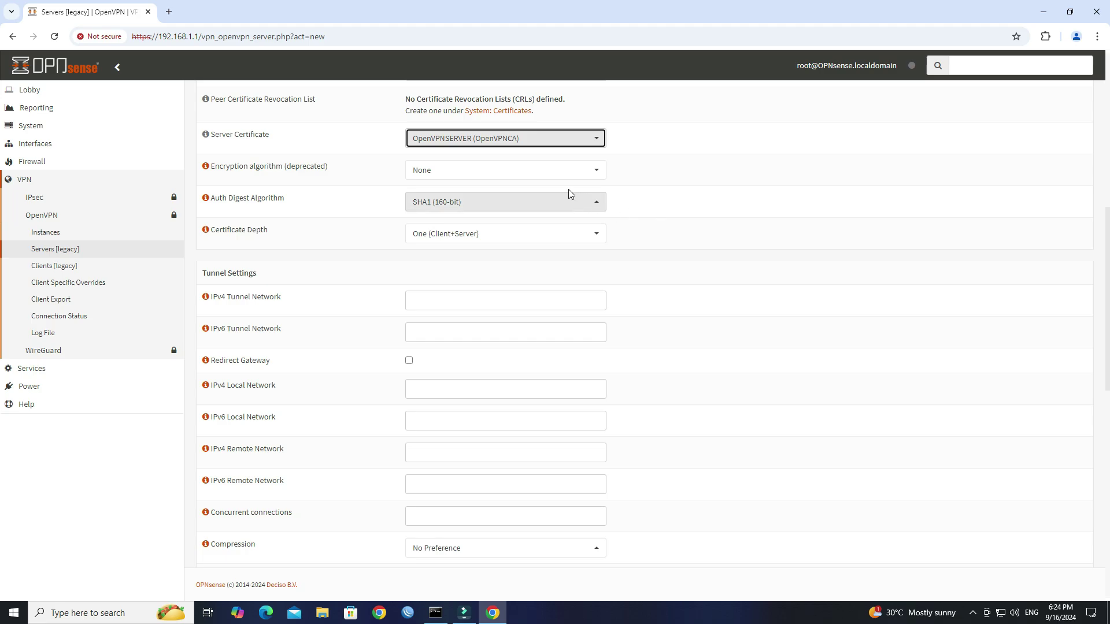
{"action": "left_click", "coordinate": [545, 173]}
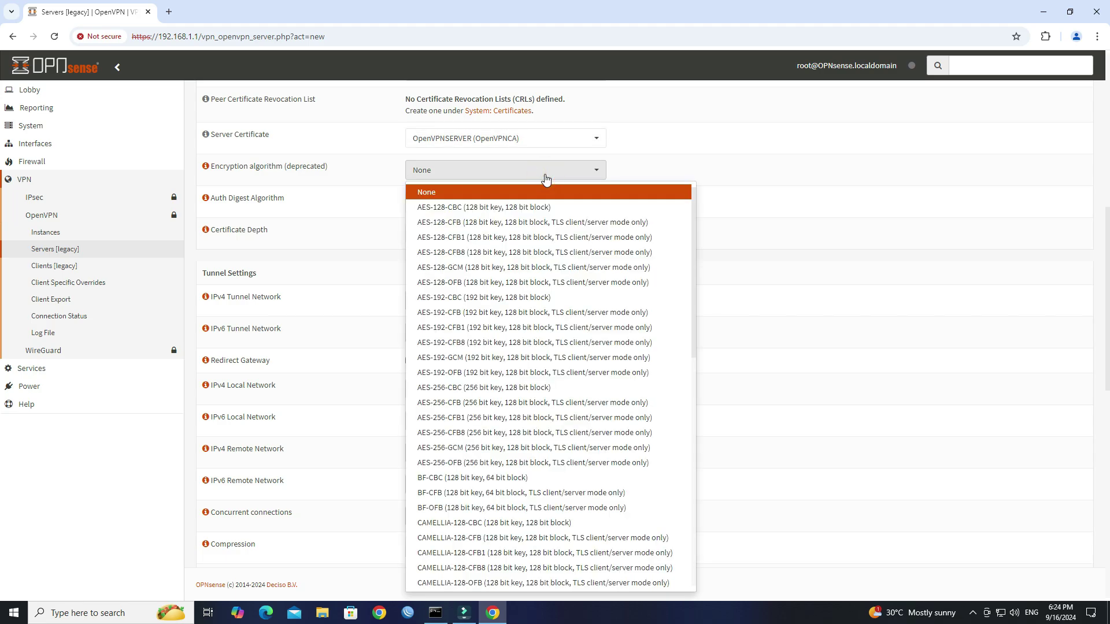
{"action": "left_click", "coordinate": [523, 388]}
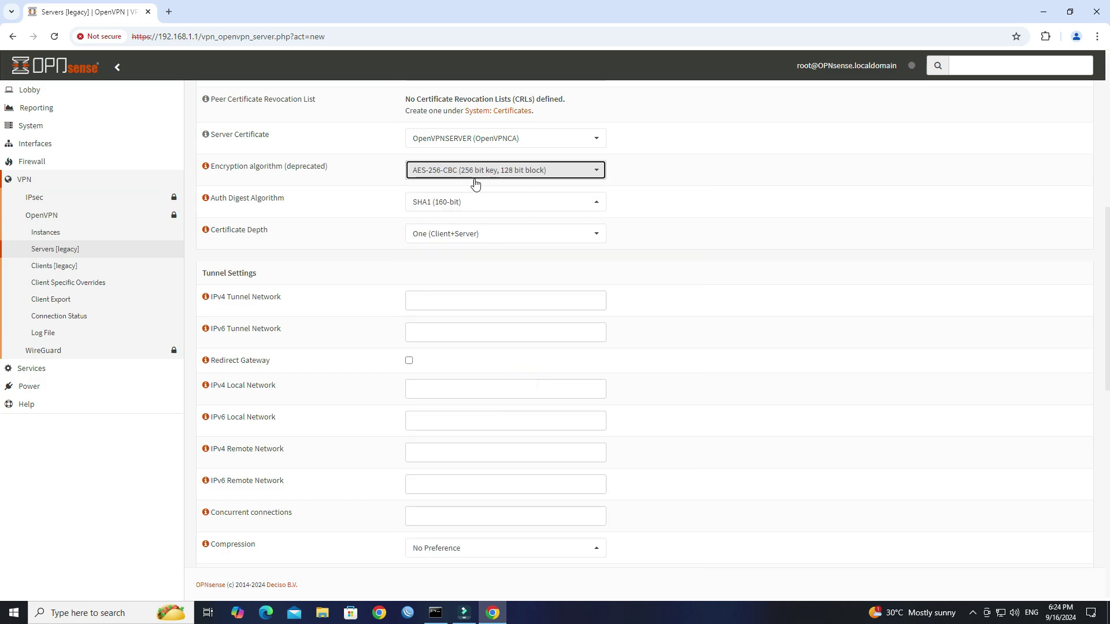
{"action": "left_click", "coordinate": [509, 202]}
{"action": "scroll", "coordinate": [509, 204], "scroll_direction": "down", "scroll_amount": 1}
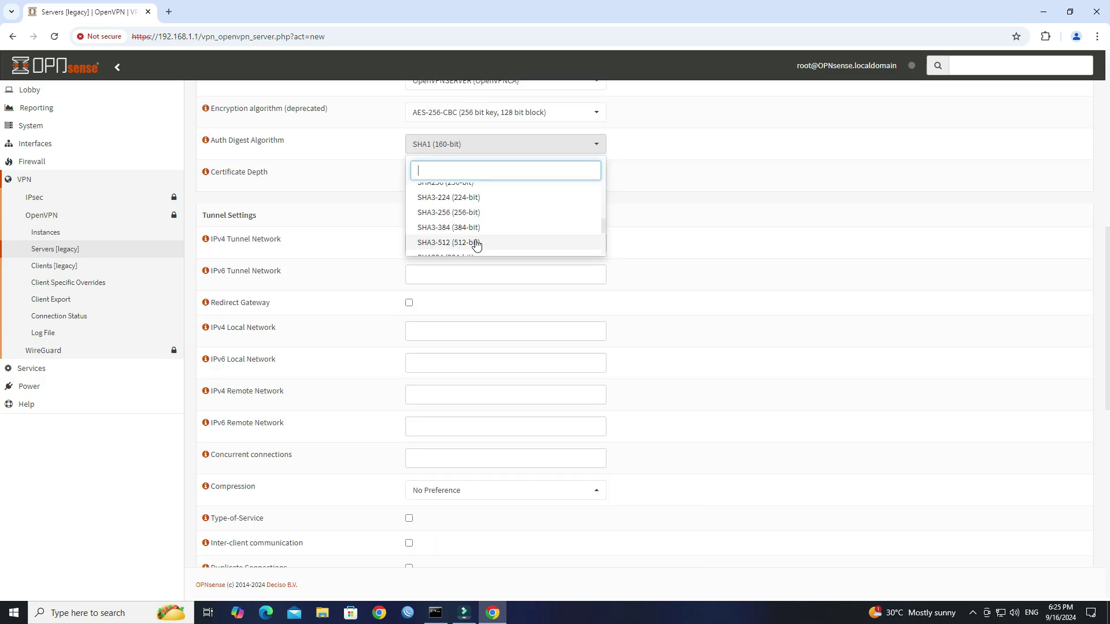
{"action": "scroll", "coordinate": [476, 245], "scroll_direction": "down", "scroll_amount": 2}
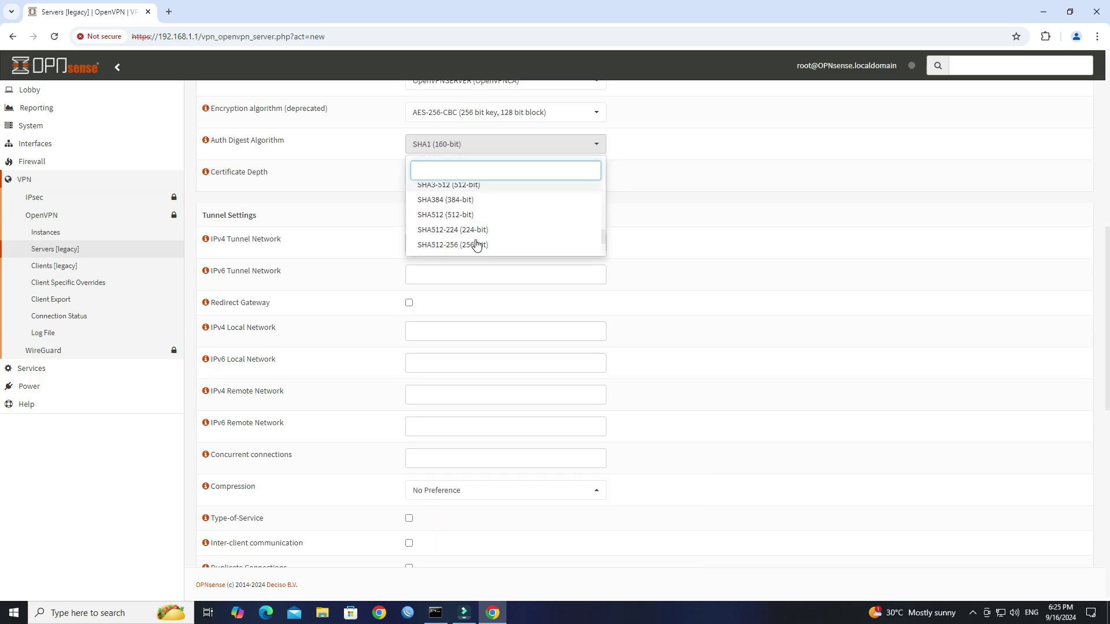
{"action": "left_click", "coordinate": [467, 217]}
{"action": "left_click_drag", "start_coordinate": [274, 175], "coordinate": [213, 172]}
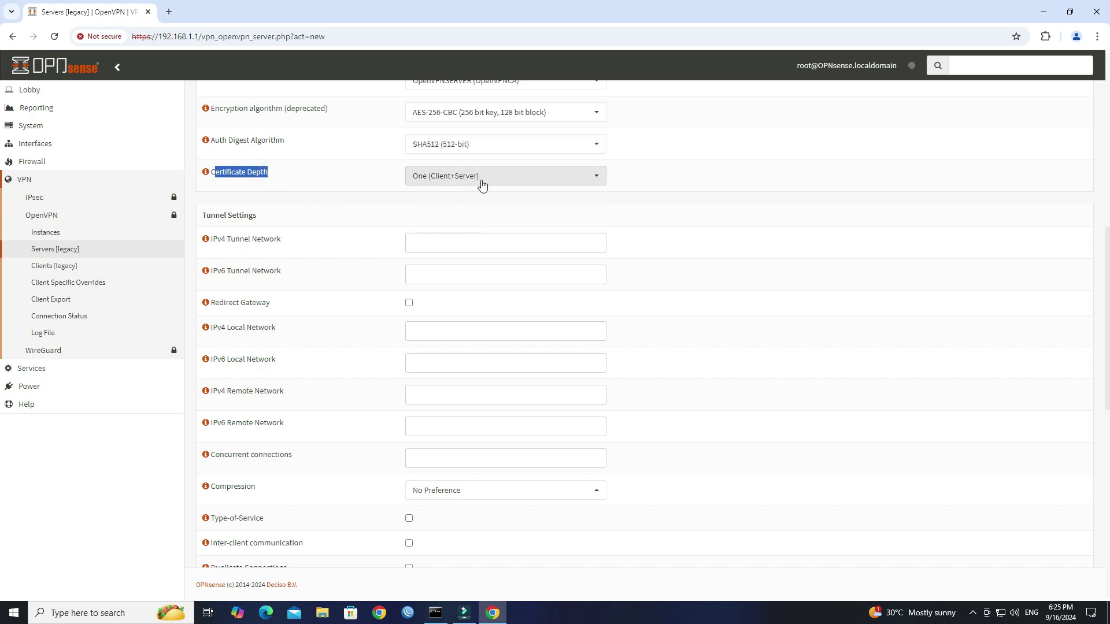
{"action": "left_click", "coordinate": [660, 203]}
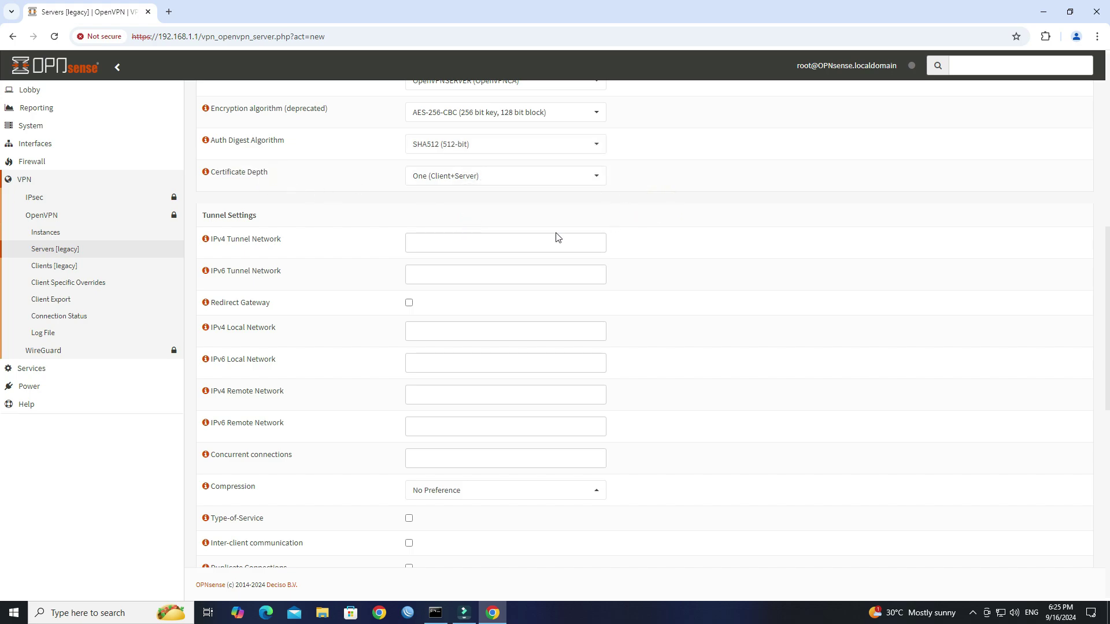
{"action": "left_click_drag", "start_coordinate": [280, 239], "coordinate": [213, 243]}
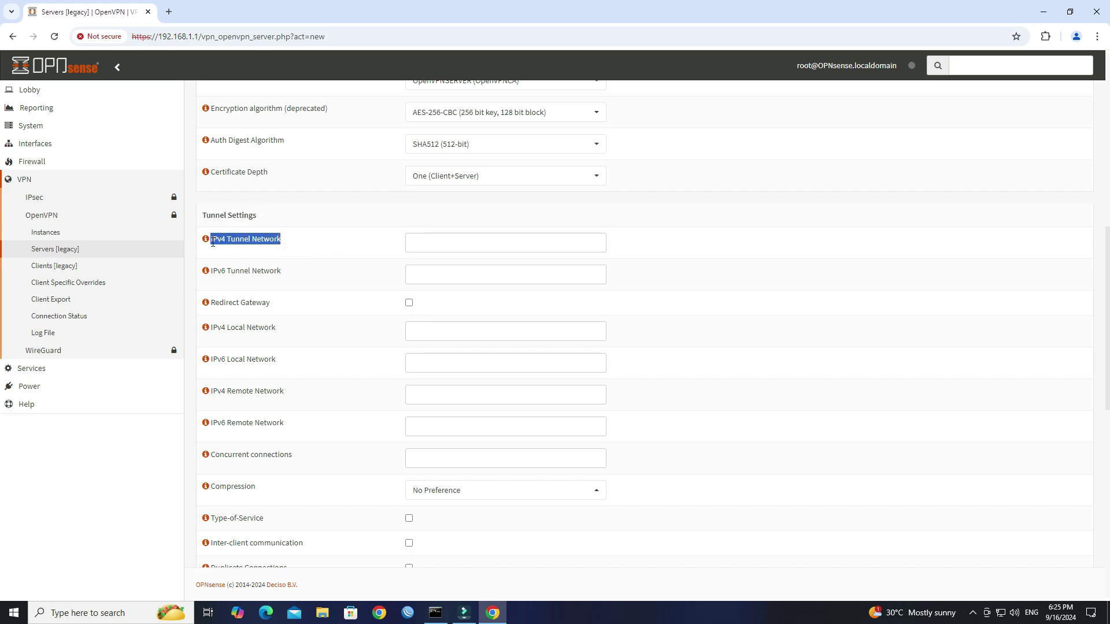
Enter 10.110.1.0/24 as the IPv4 tunnel network
{"action": "left_click", "coordinate": [498, 241]}
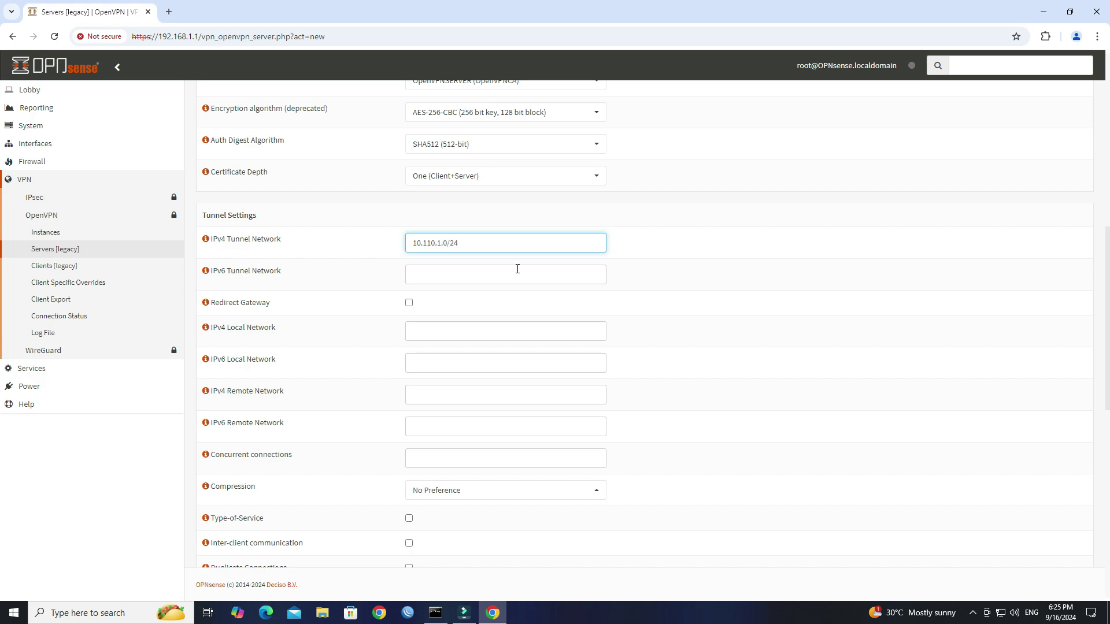
{"action": "triple_click", "coordinate": [509, 245]}
{"action": "scroll", "coordinate": [549, 240], "scroll_direction": "down", "scroll_amount": 1}
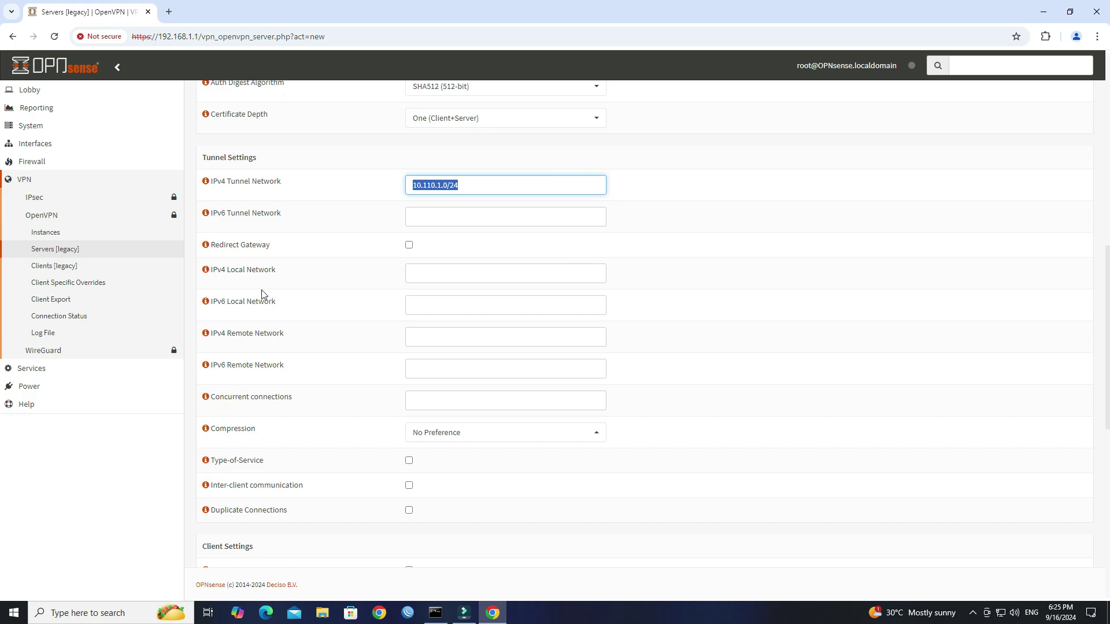
Enter 192.168.1.0/24 as the IPv4 local network and choose legacy adaptive LZO compression
{"action": "triple_click", "coordinate": [280, 271]}
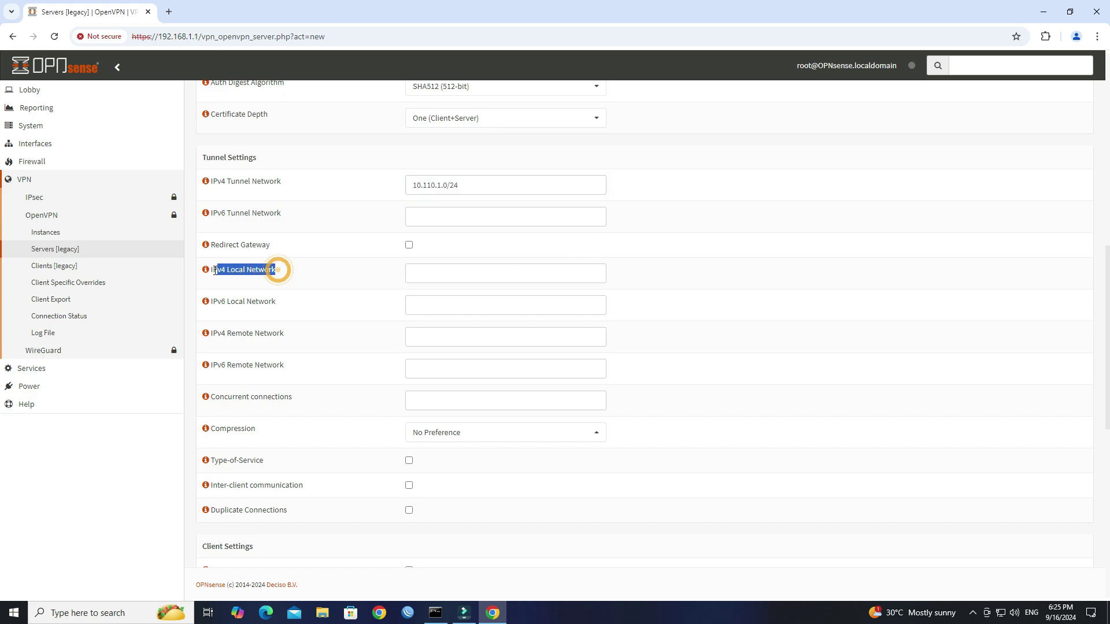
{"action": "left_click", "coordinate": [420, 275]}
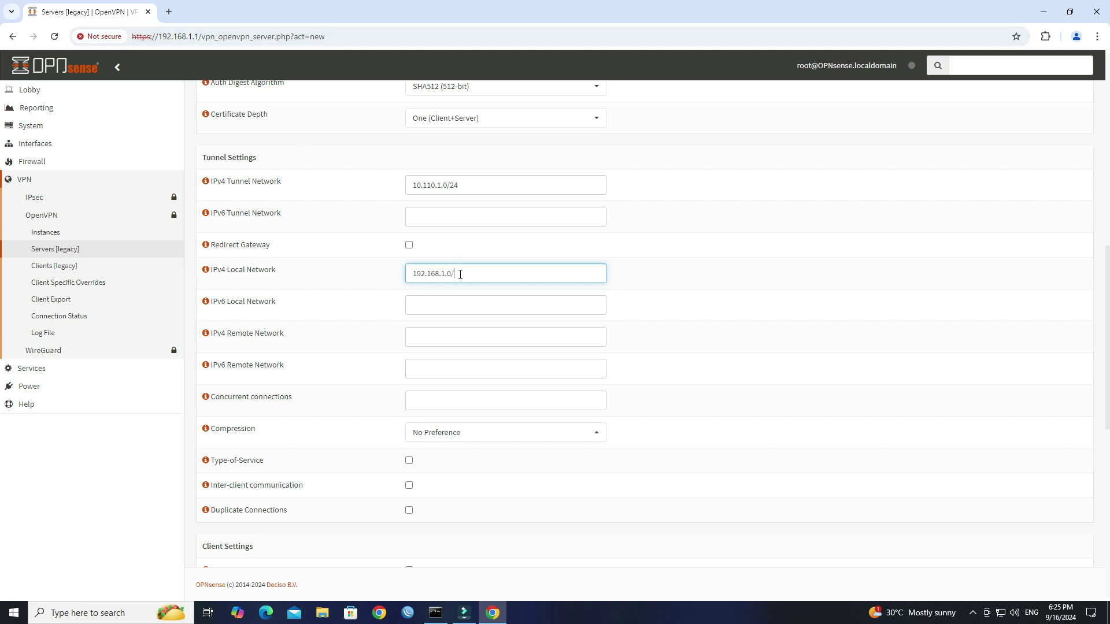
{"action": "scroll", "coordinate": [544, 279], "scroll_direction": "down", "scroll_amount": 2}
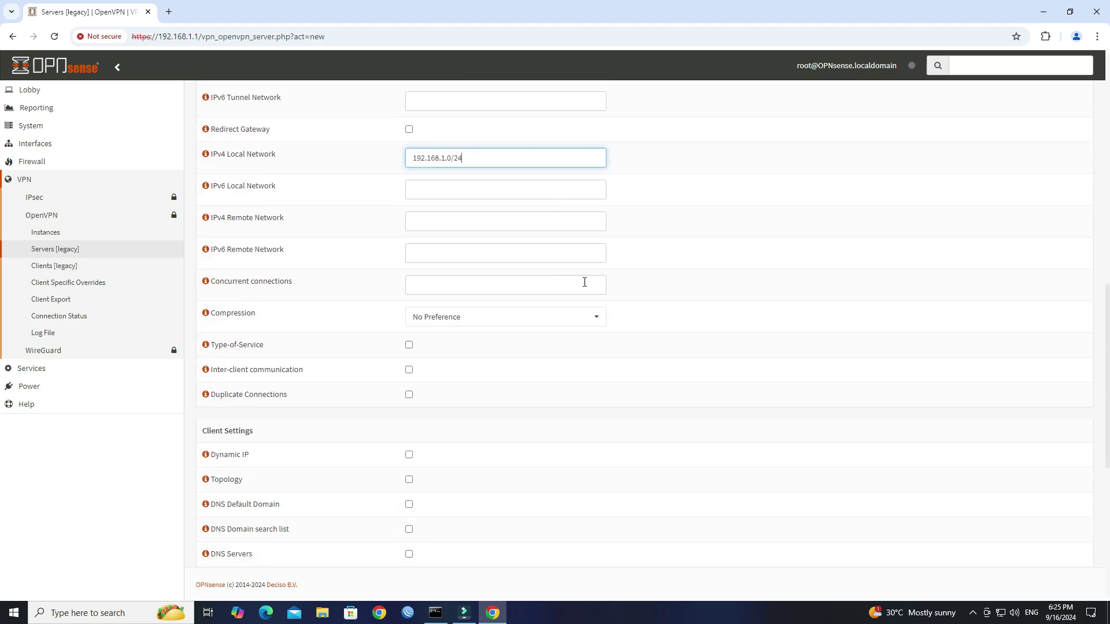
{"action": "left_click", "coordinate": [546, 319]}
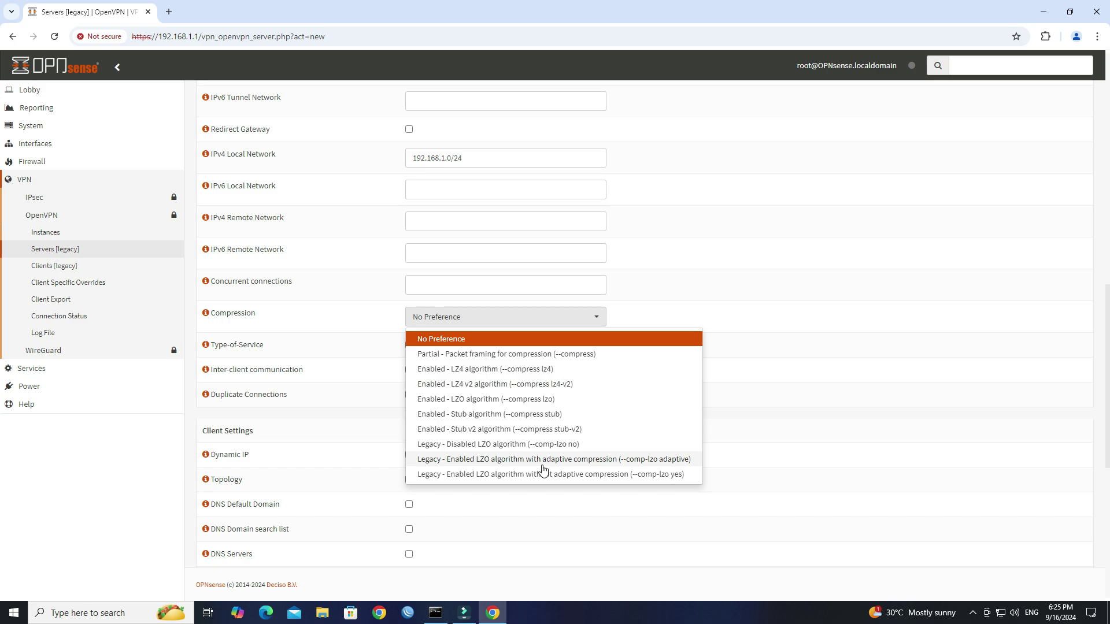
{"action": "left_click", "coordinate": [542, 463]}
{"action": "scroll", "coordinate": [644, 441], "scroll_direction": "down", "scroll_amount": 2}
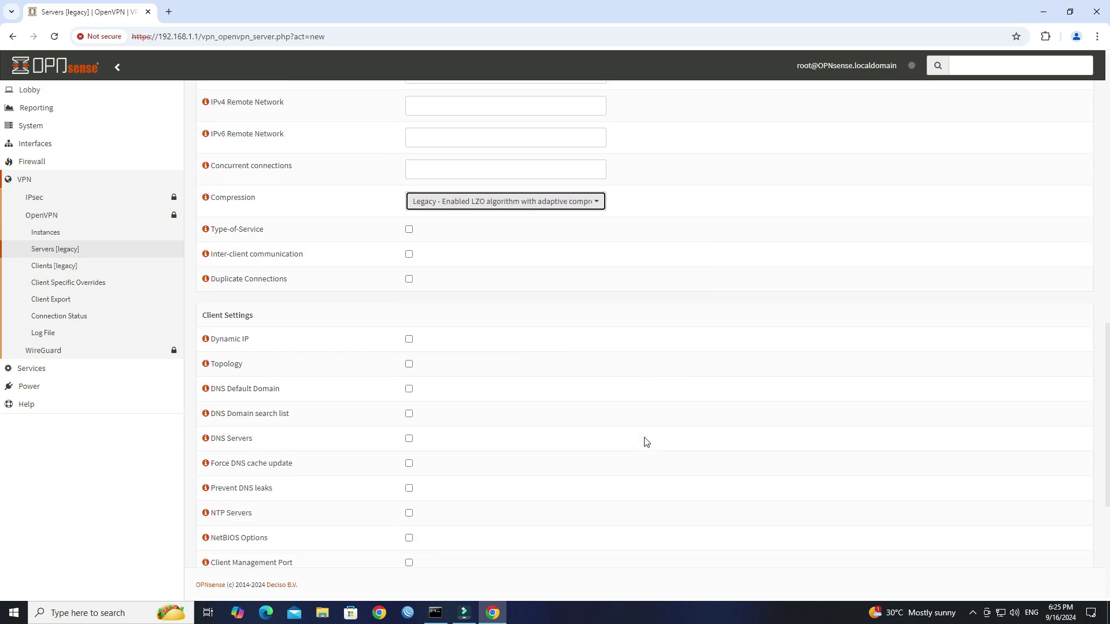
{"action": "scroll", "coordinate": [646, 442], "scroll_direction": "down", "scroll_amount": 5}
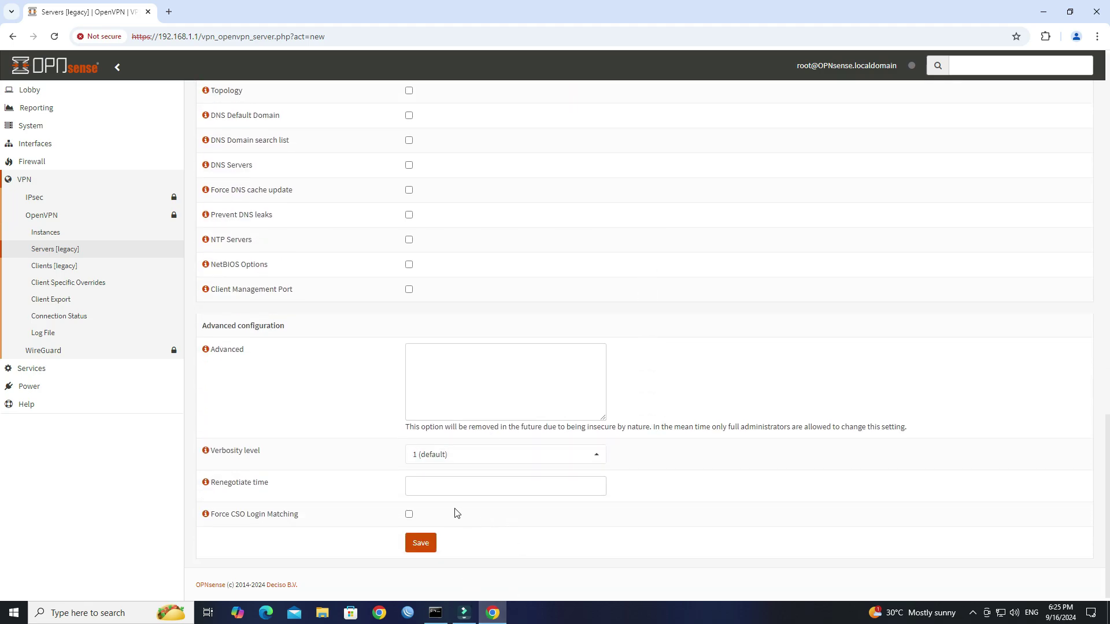
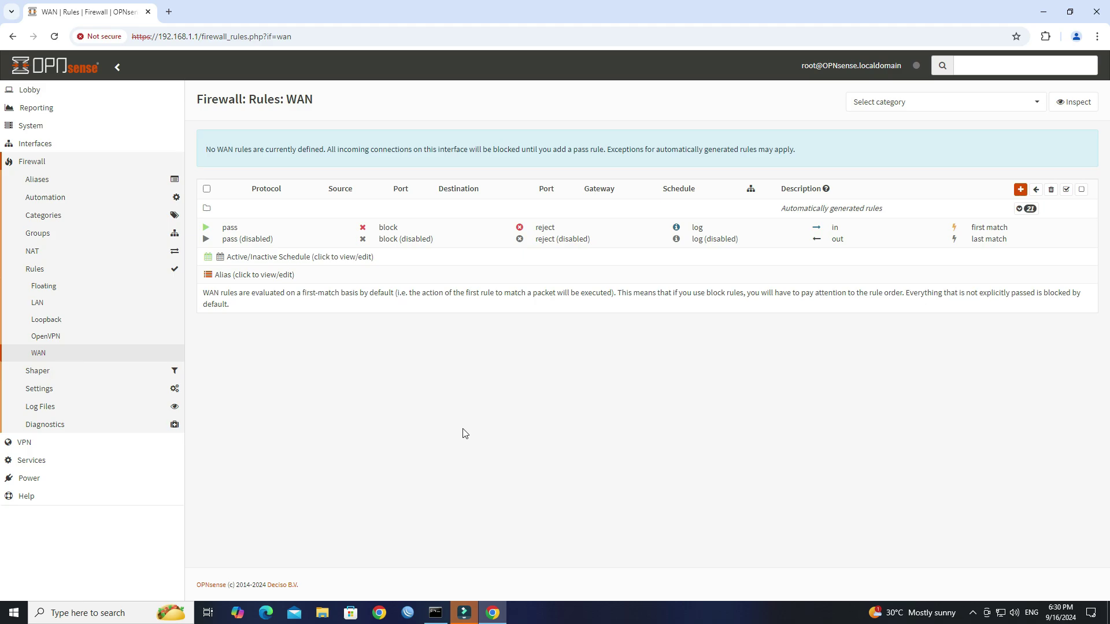
Start a new WAN pass rule and set its protocol to UDP
{"action": "left_click", "coordinate": [1021, 190]}
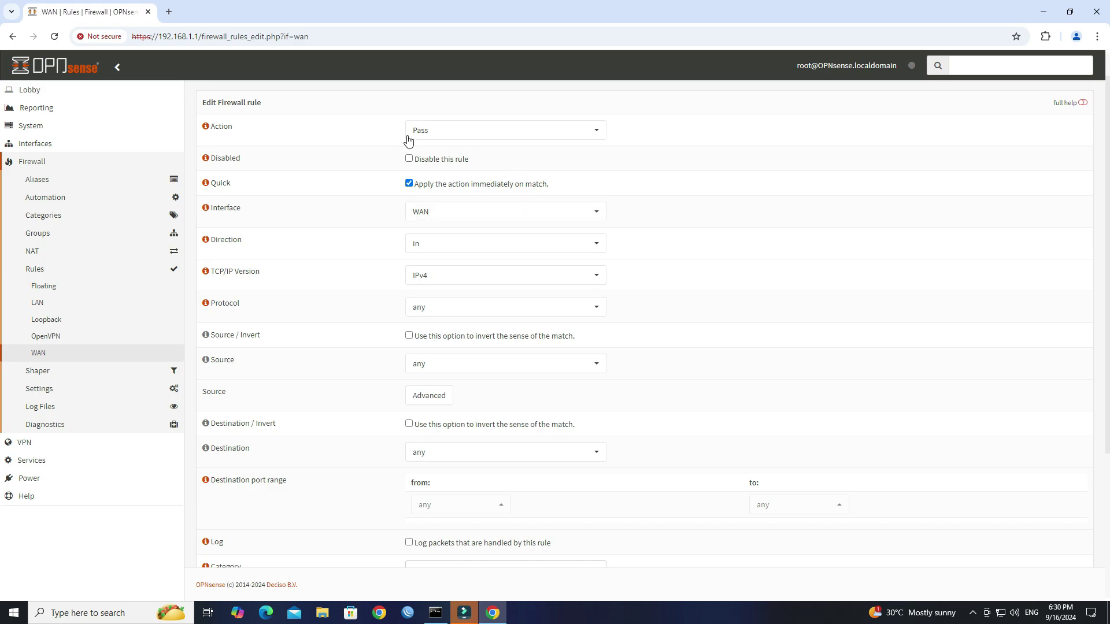
{"action": "left_click_drag", "start_coordinate": [247, 128], "coordinate": [207, 127]}
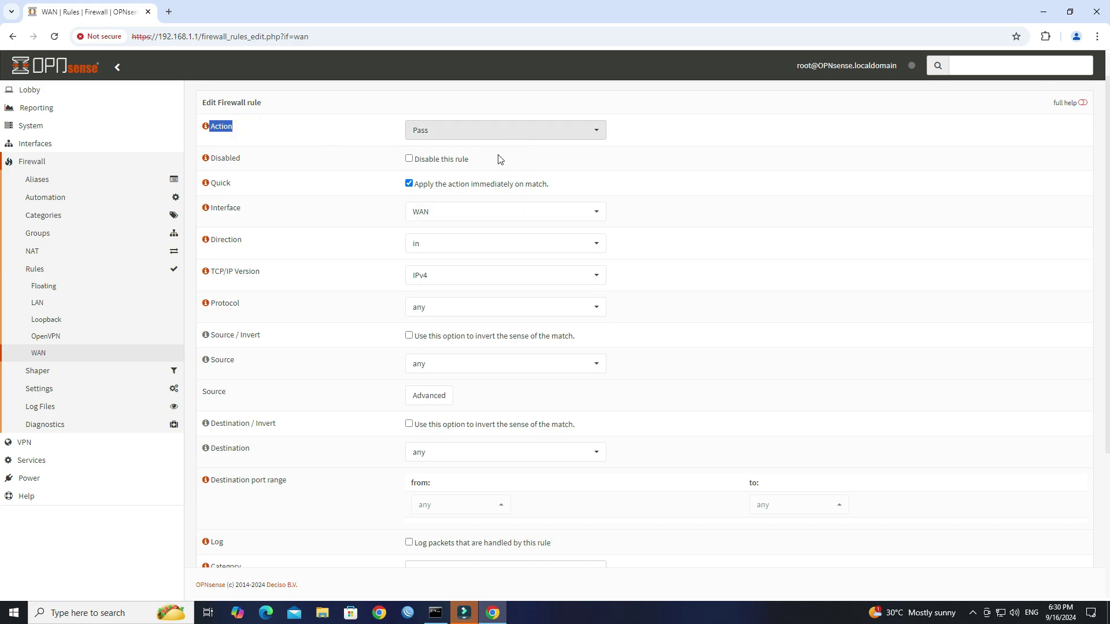
{"action": "left_click_drag", "start_coordinate": [269, 211], "coordinate": [213, 209]}
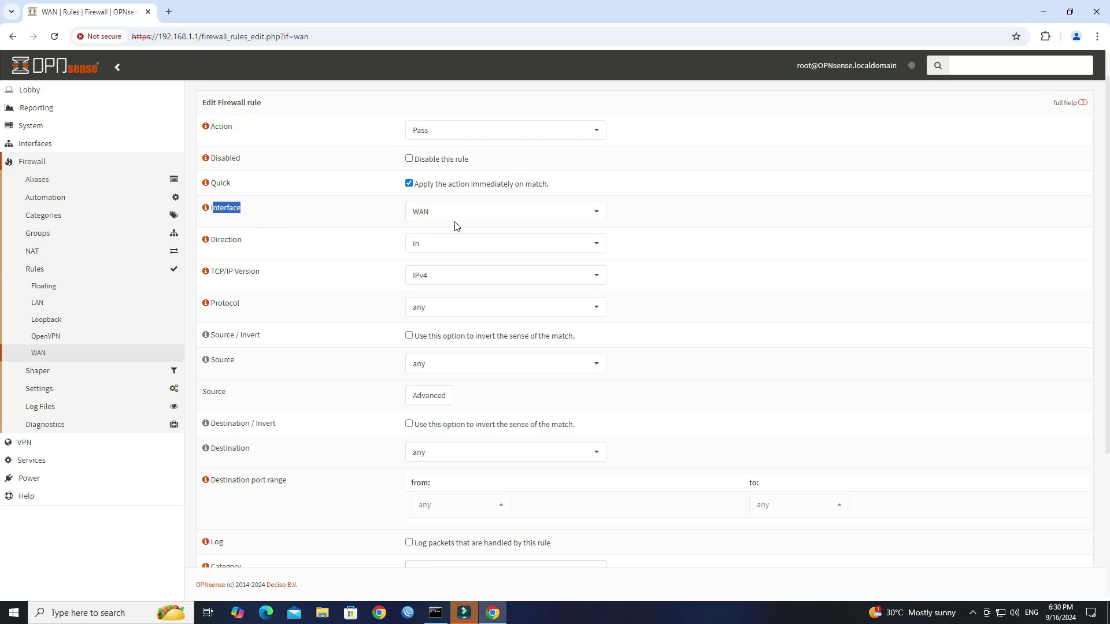
{"action": "scroll", "coordinate": [373, 224], "scroll_direction": "down", "scroll_amount": 1}
{"action": "left_click_drag", "start_coordinate": [287, 215], "coordinate": [216, 214]}
{"action": "left_click_drag", "start_coordinate": [272, 247], "coordinate": [214, 245]}
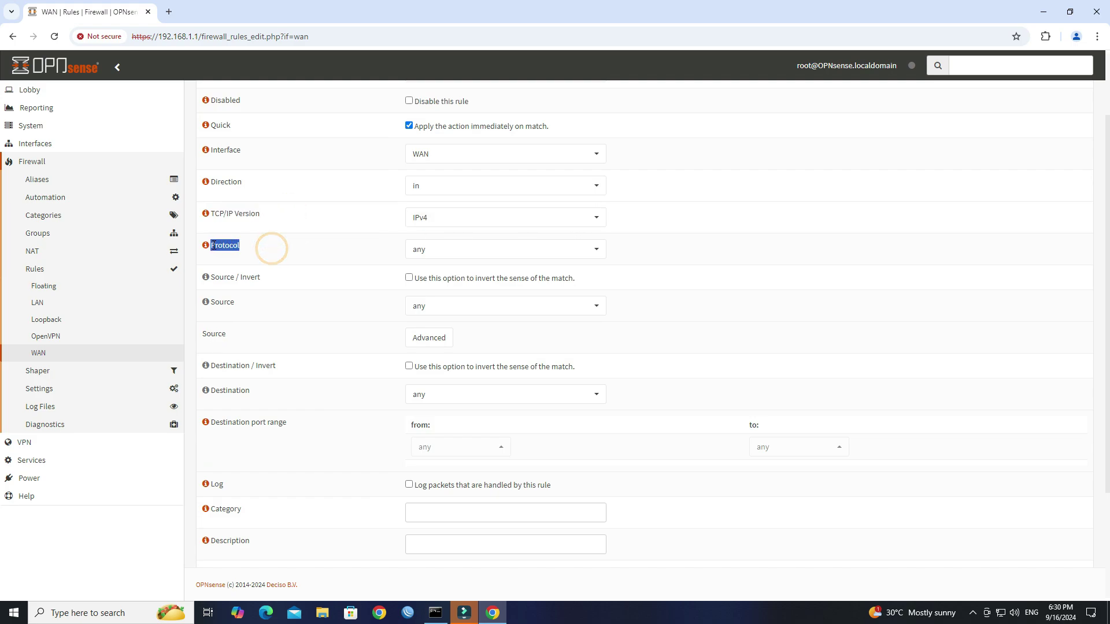
{"action": "left_click", "coordinate": [511, 249]}
{"action": "left_click", "coordinate": [477, 325]}
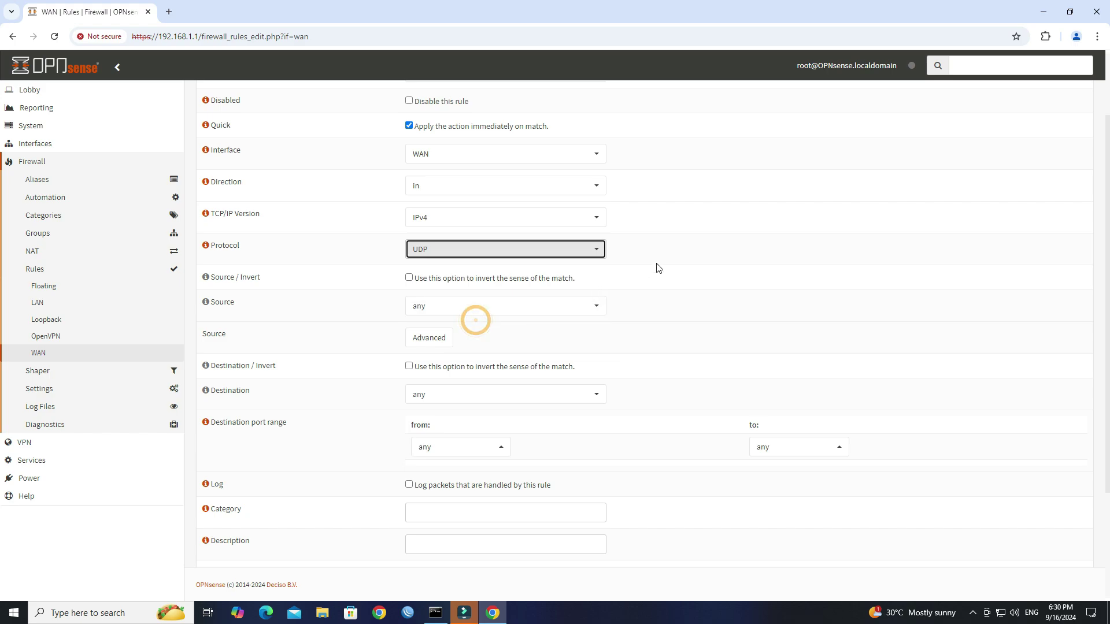
Keep the destination as any and set the destination port range to other 1194–1194
{"action": "scroll", "coordinate": [659, 257], "scroll_direction": "down", "scroll_amount": 2}
{"action": "double_click", "coordinate": [248, 190]}
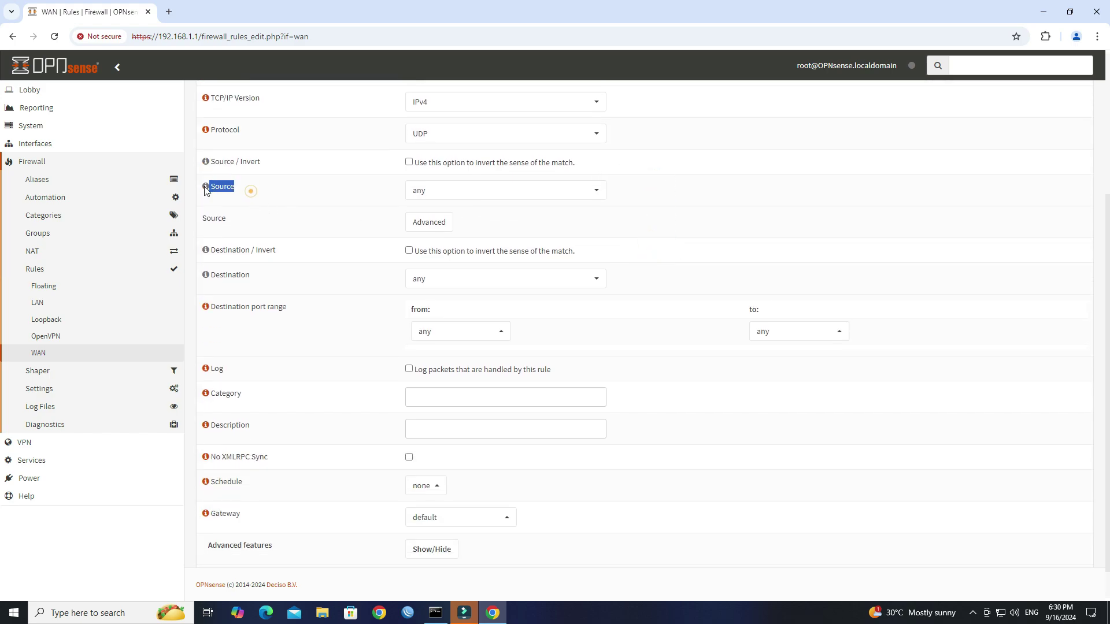
{"action": "scroll", "coordinate": [473, 197], "scroll_direction": "down", "scroll_amount": 1}
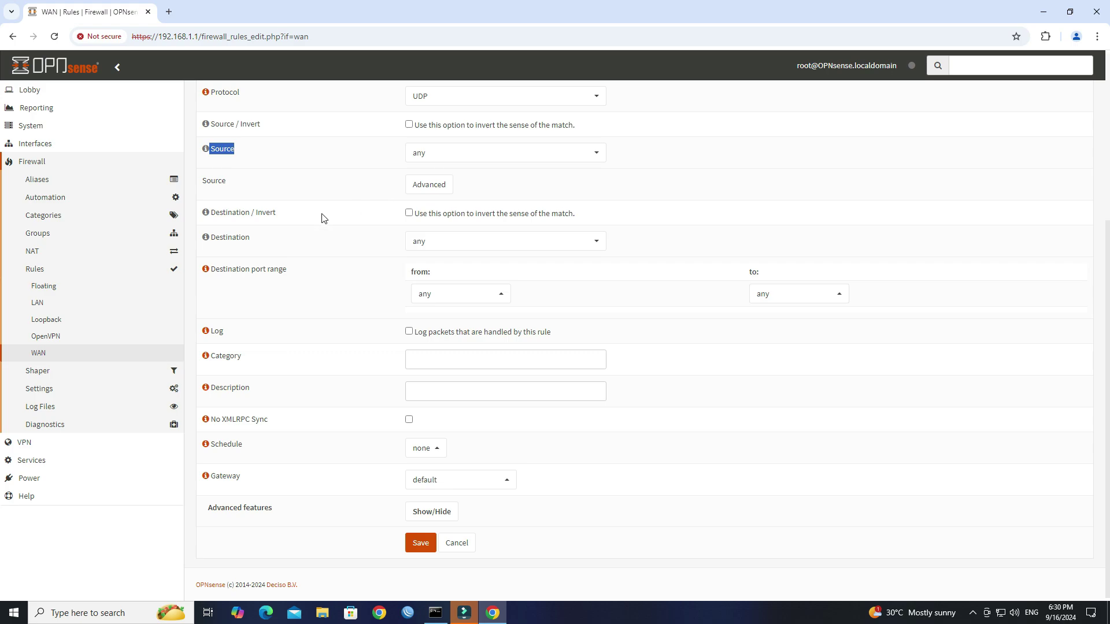
{"action": "left_click", "coordinate": [434, 242]}
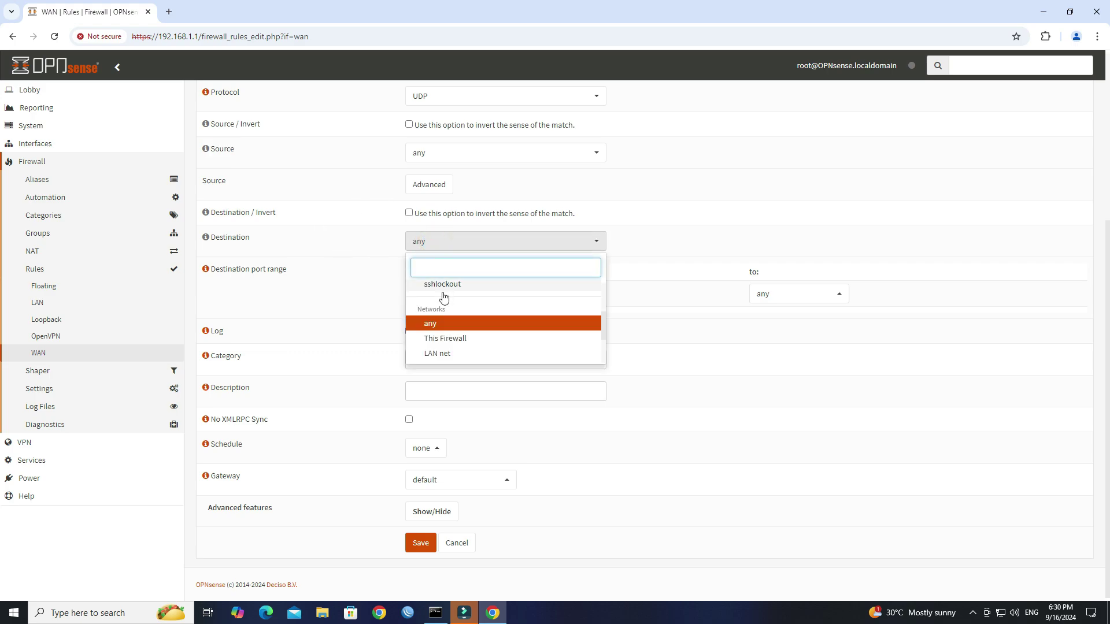
{"action": "scroll", "coordinate": [445, 301], "scroll_direction": "up", "scroll_amount": 3}
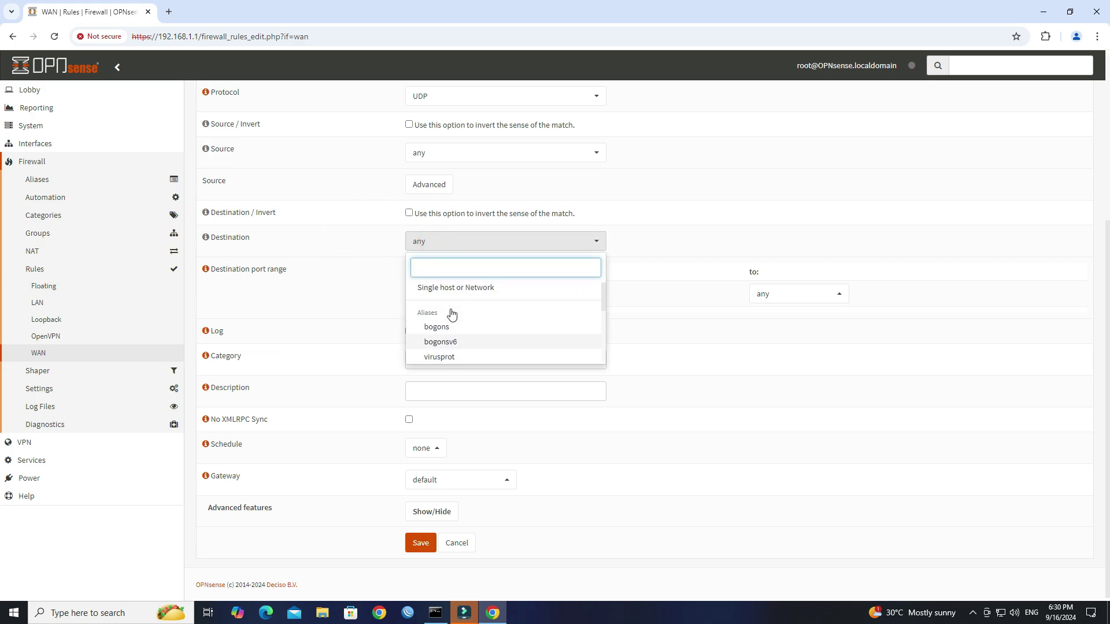
{"action": "left_click", "coordinate": [390, 258]}
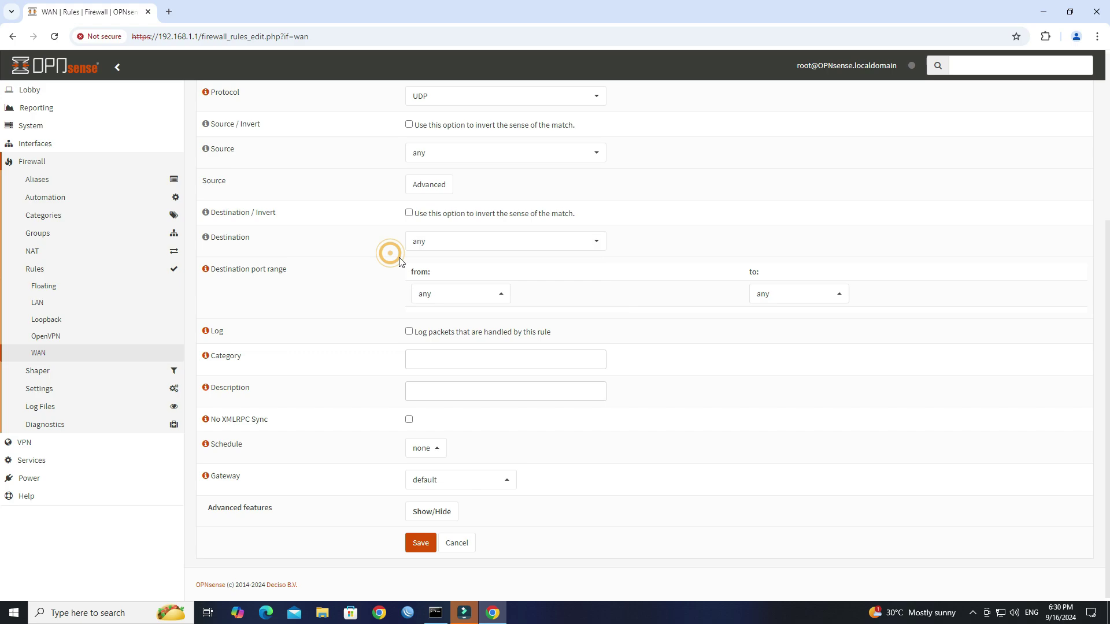
{"action": "left_click", "coordinate": [451, 295]}
{"action": "left_click", "coordinate": [447, 337]}
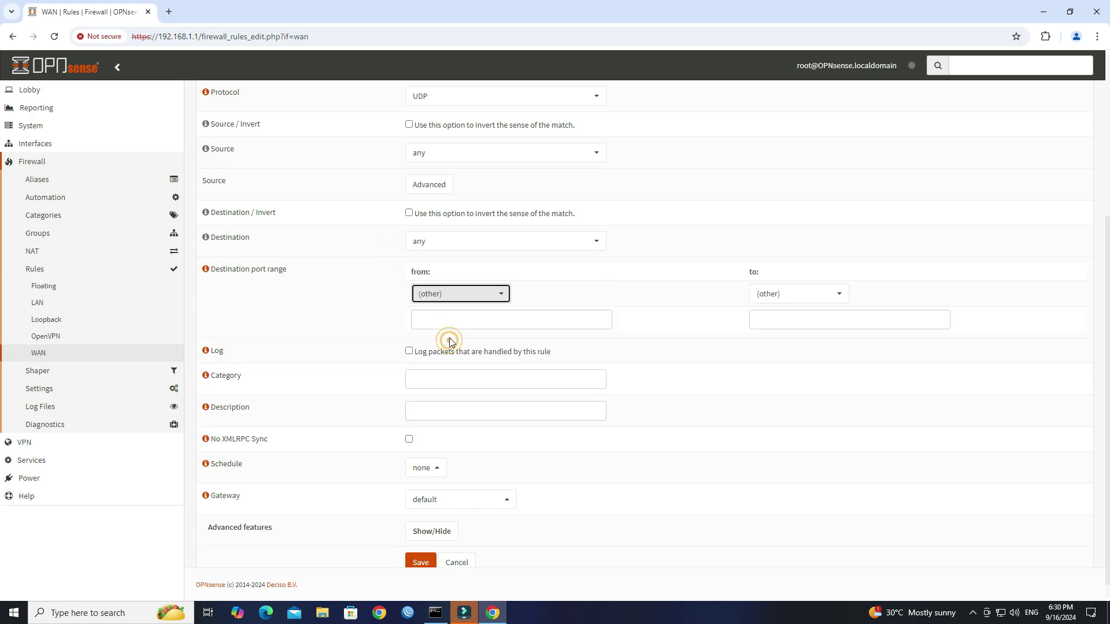
{"action": "left_click", "coordinate": [448, 316]}
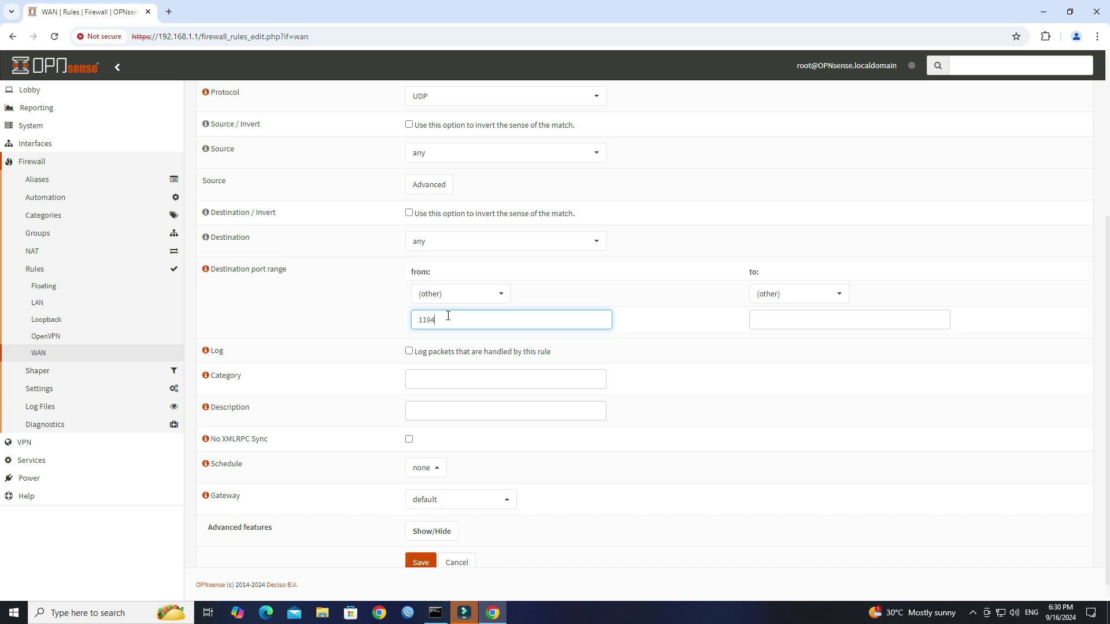
{"action": "type", "text": "1194"}
{"action": "double_click", "coordinate": [448, 316]}
{"action": "key", "text": "Tab"}
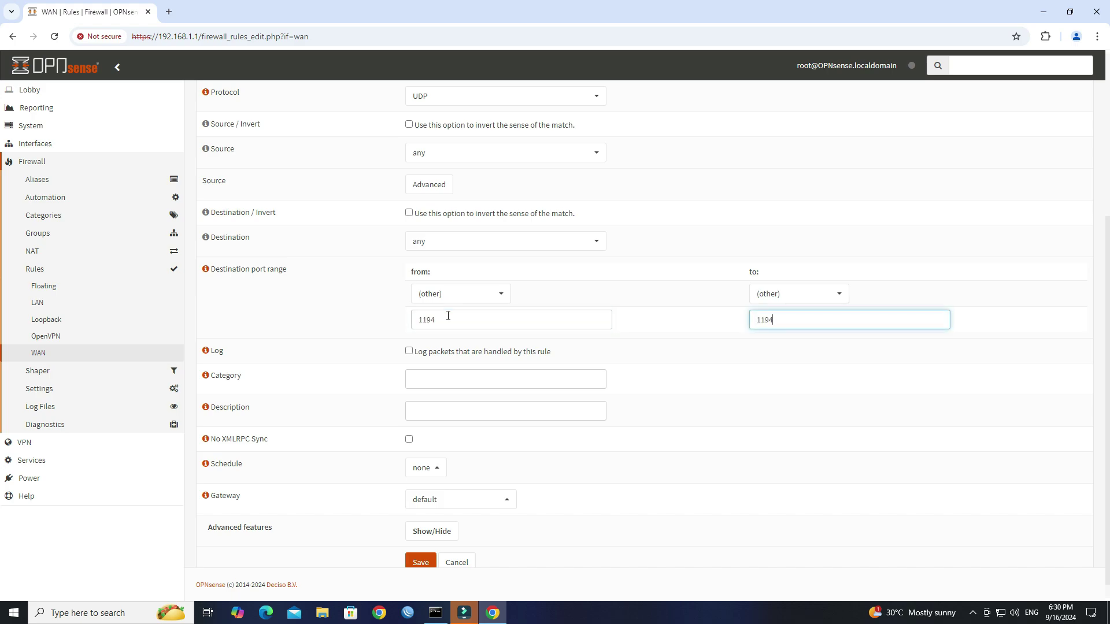
Describe the rule 'Allow OpenVPN UDP', enable logging, and save it
{"action": "scroll", "coordinate": [474, 336], "scroll_direction": "down", "scroll_amount": 1}
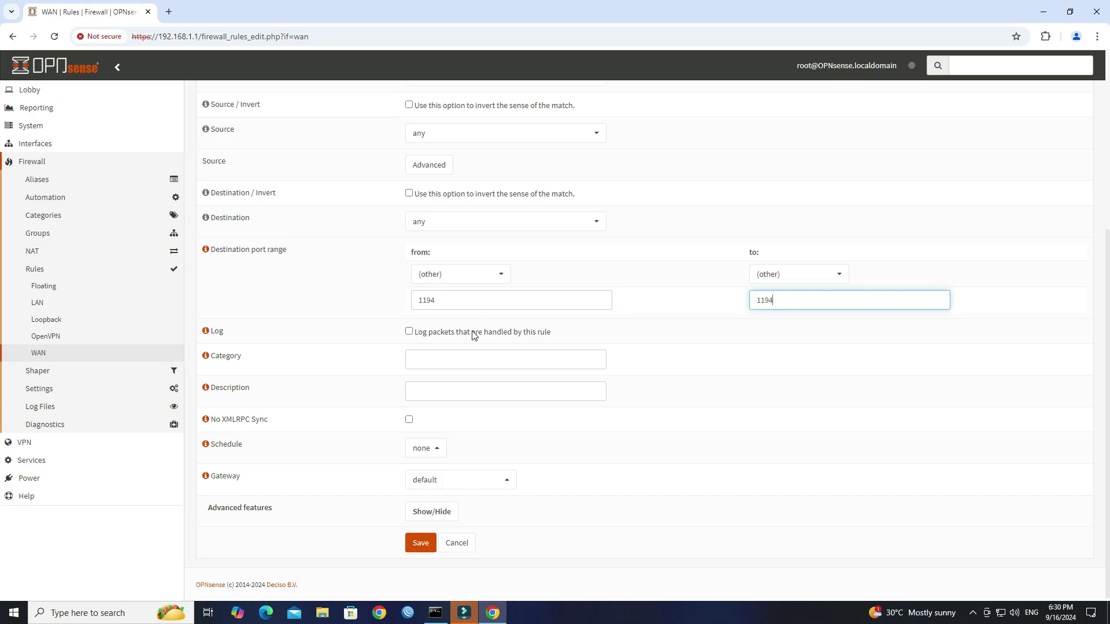
{"action": "left_click", "coordinate": [441, 391]}
{"action": "type", "text": "Allow OpenVPN UDP"}
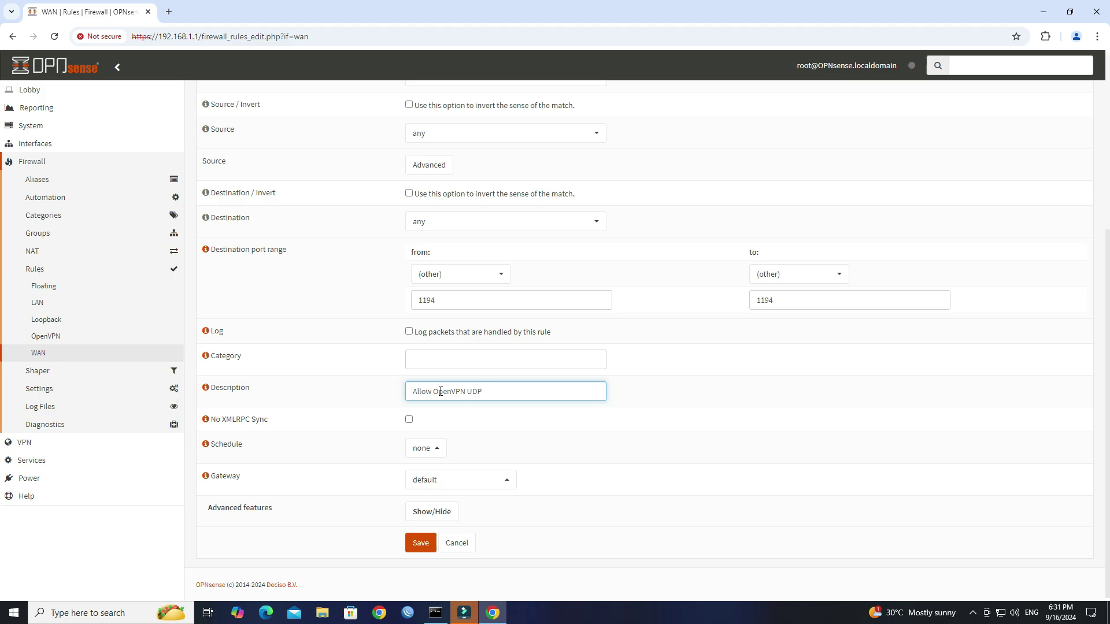
{"action": "left_click", "coordinate": [409, 332]}
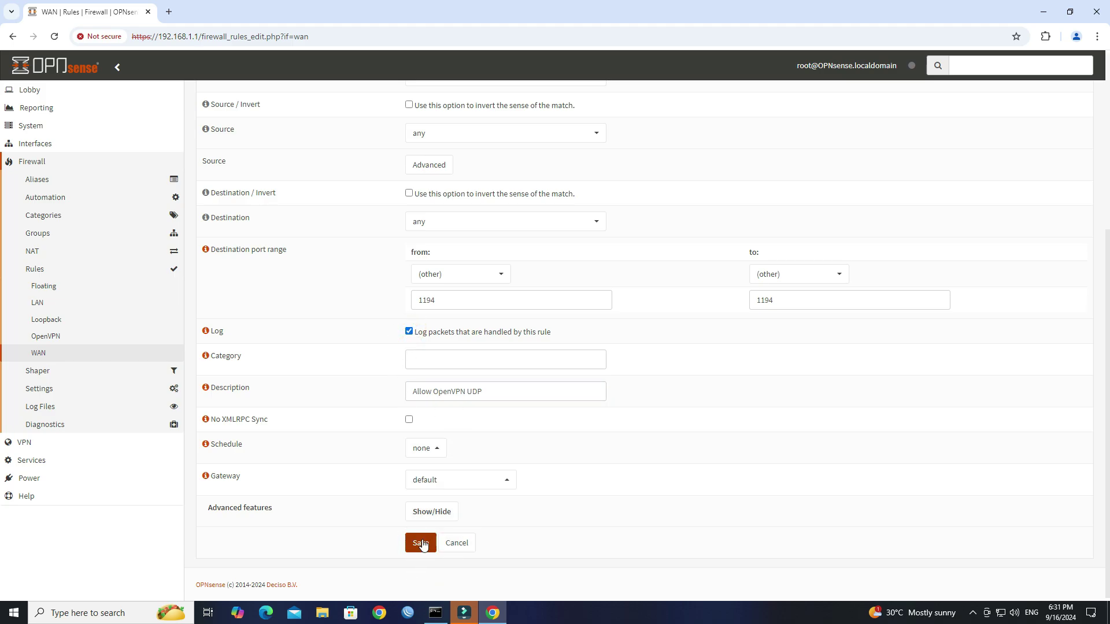
{"action": "left_click", "coordinate": [419, 544]}
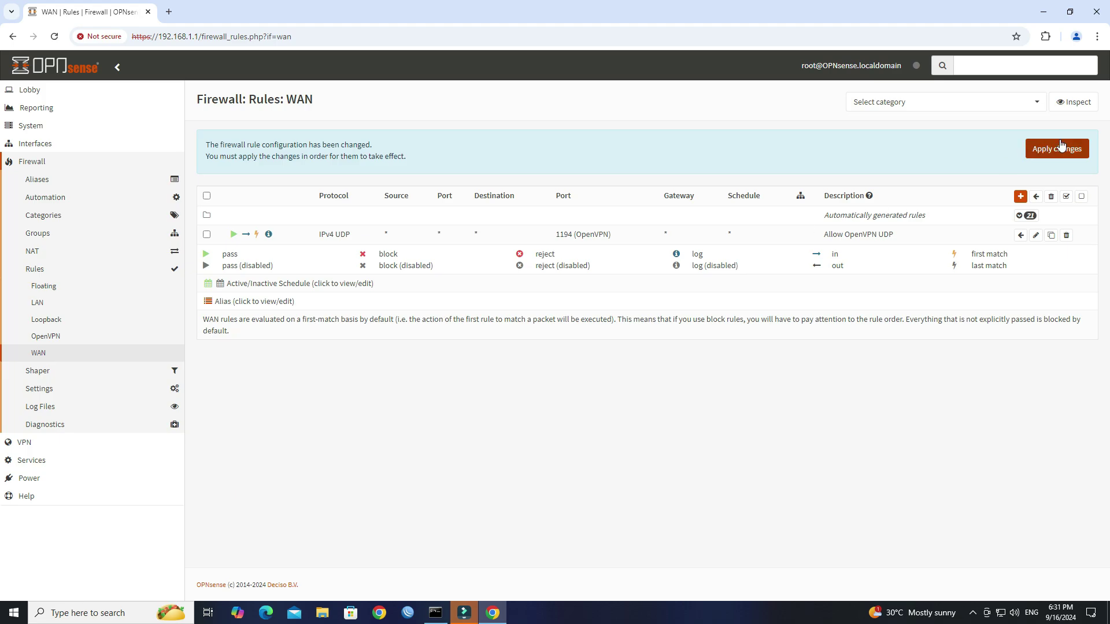
Apply the firewall changes and review the new rule's protocol and addresses
{"action": "left_click", "coordinate": [1057, 149]}
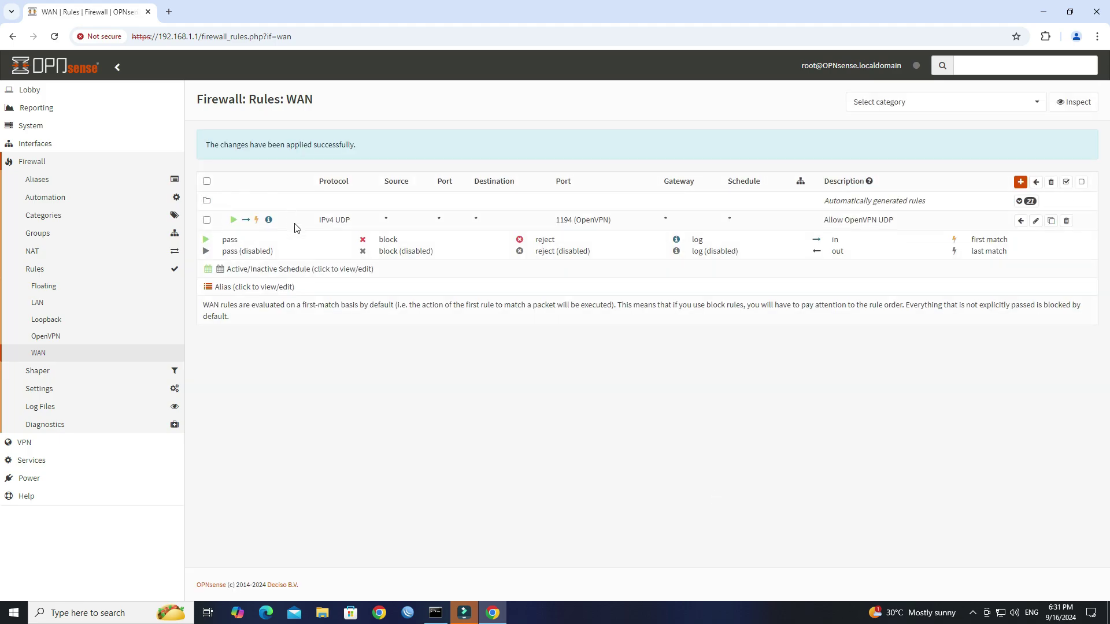
{"action": "left_click_drag", "start_coordinate": [294, 227], "coordinate": [557, 227]}
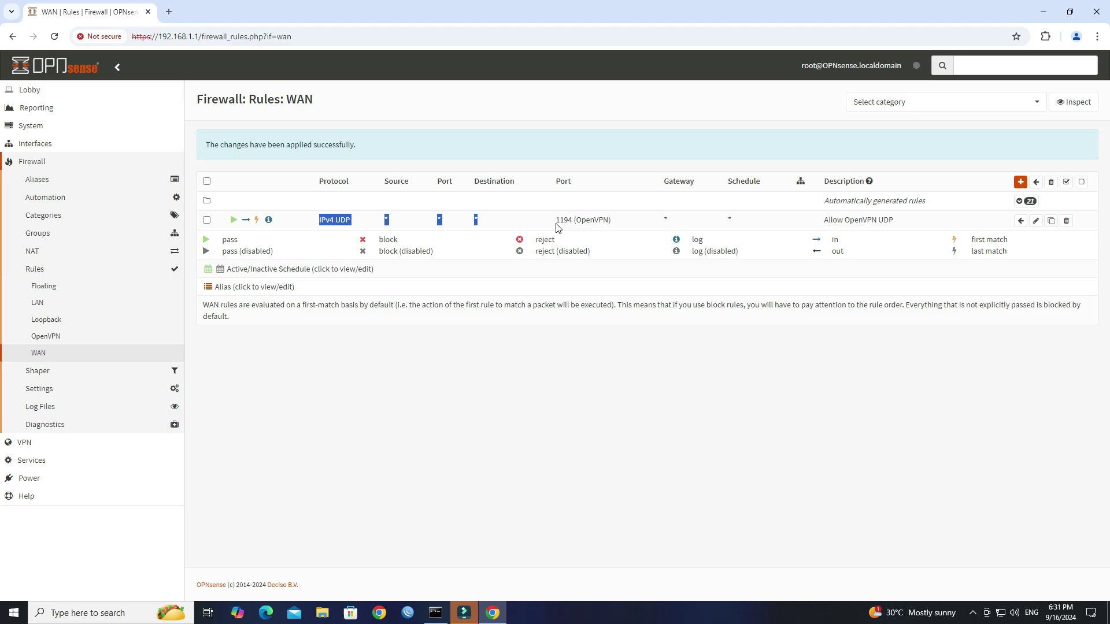
{"action": "left_click", "coordinate": [526, 414]}
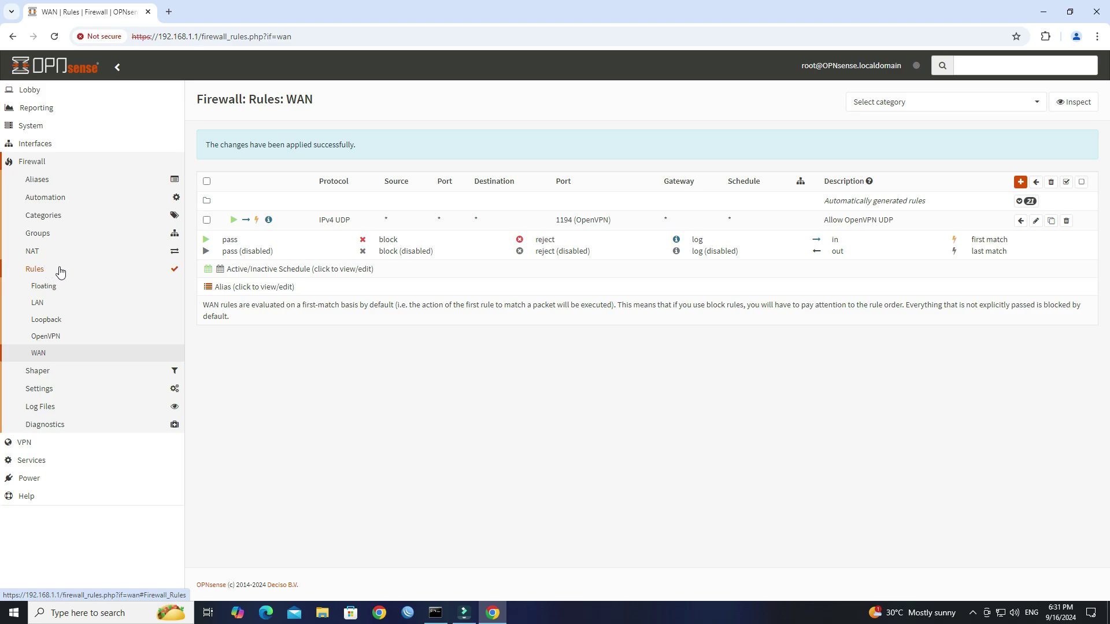
Go to the OpenVPN interface's firewall rules and start a new rule
{"action": "left_click", "coordinate": [51, 340]}
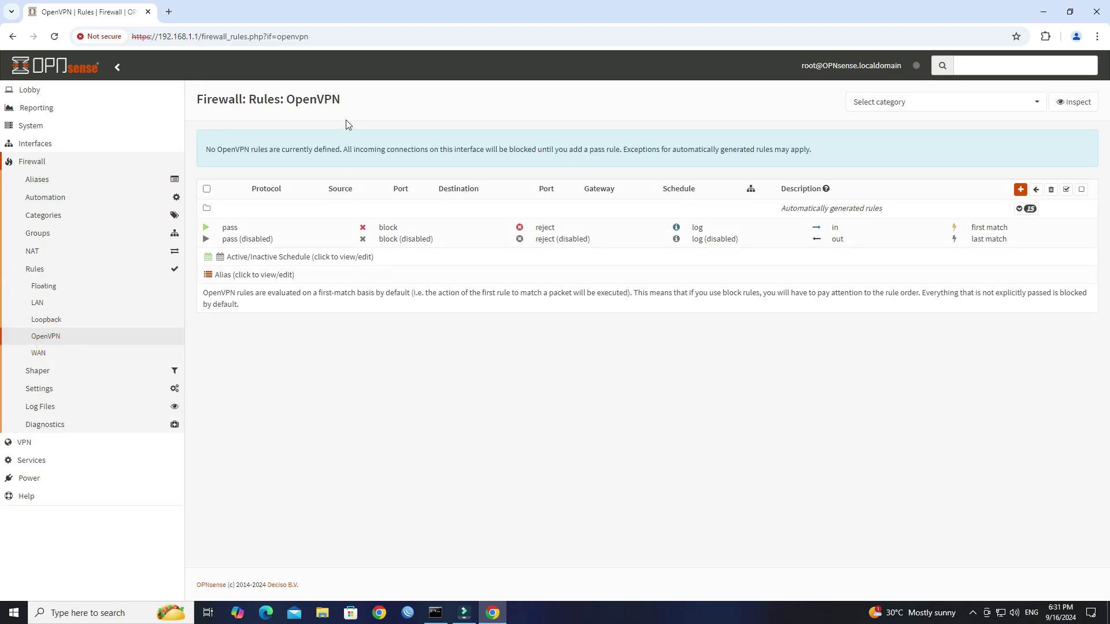
{"action": "left_click_drag", "start_coordinate": [197, 100], "coordinate": [354, 103]}
{"action": "left_click", "coordinate": [427, 404]}
{"action": "left_click", "coordinate": [1021, 190]}
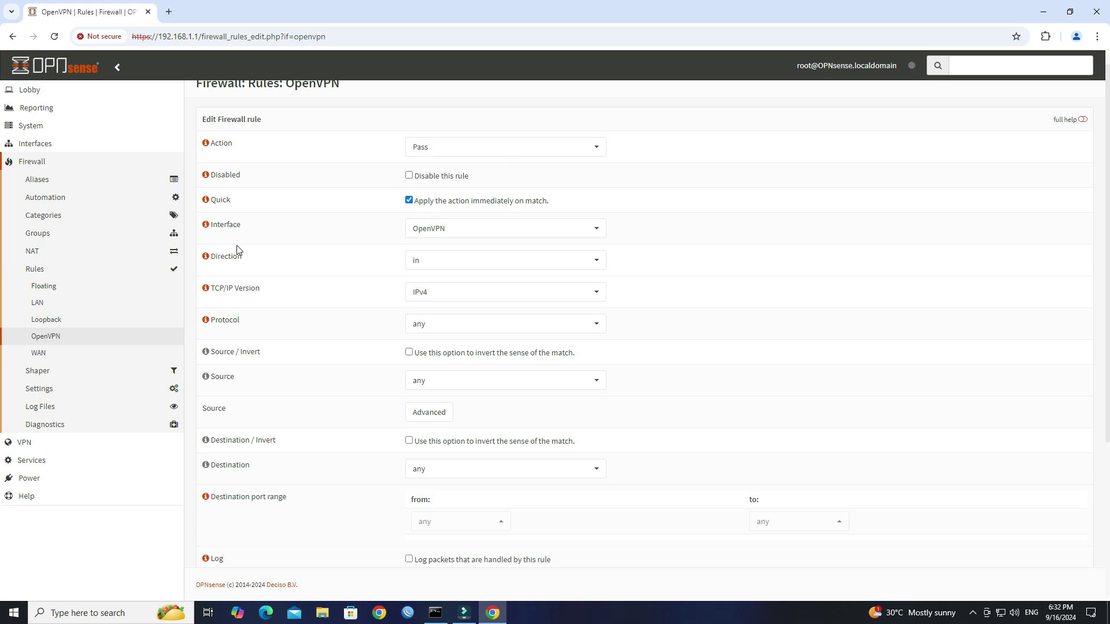
Set the rule's source to Single host or Network 10.110.1.0/24
{"action": "double_click", "coordinate": [247, 229]}
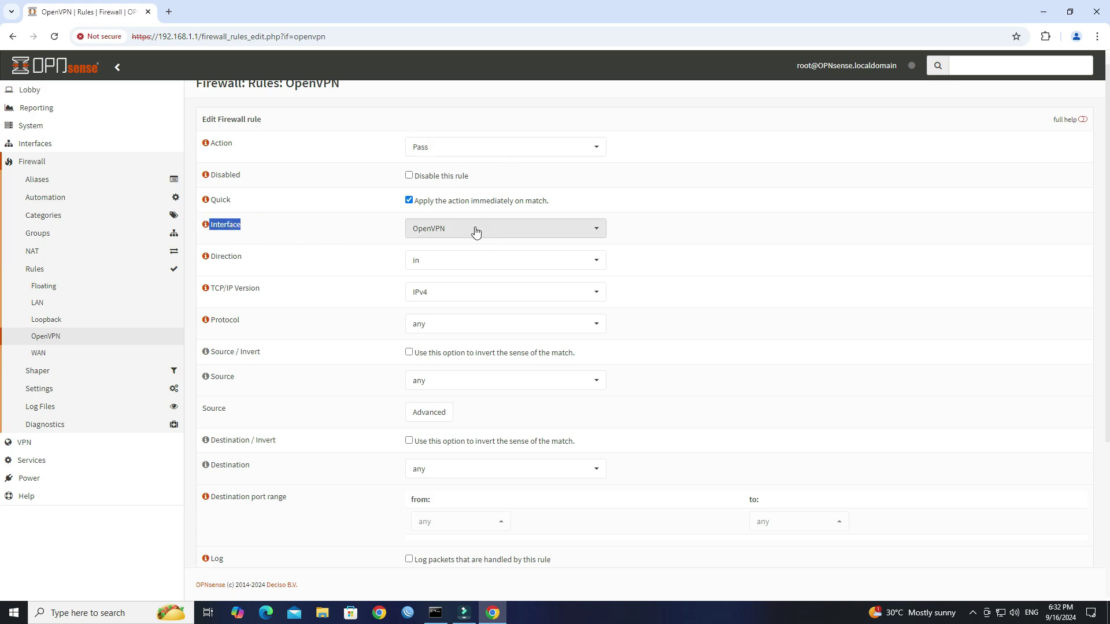
{"action": "scroll", "coordinate": [498, 234], "scroll_direction": "down", "scroll_amount": 1}
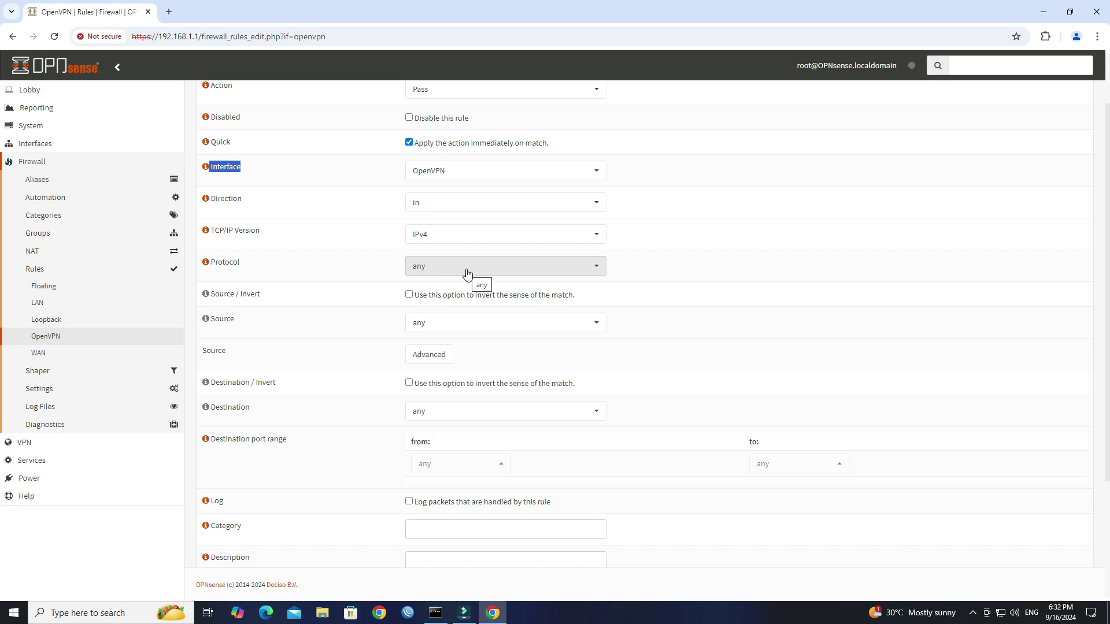
{"action": "left_click", "coordinate": [472, 326]}
{"action": "scroll", "coordinate": [478, 388], "scroll_direction": "up", "scroll_amount": 4}
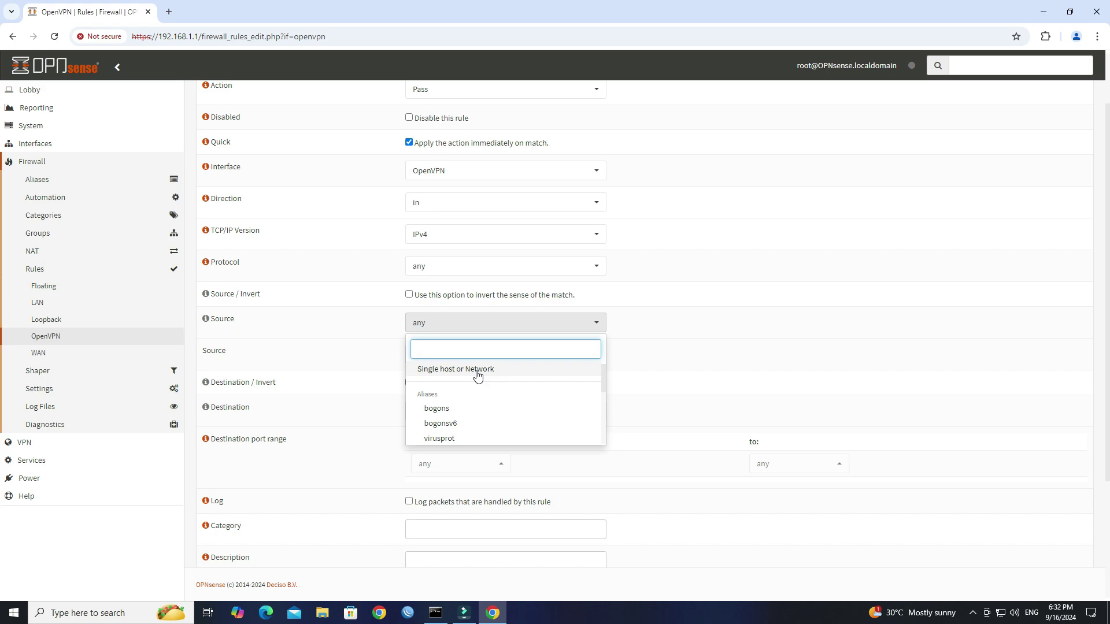
{"action": "left_click", "coordinate": [478, 374]}
{"action": "left_click", "coordinate": [470, 342]}
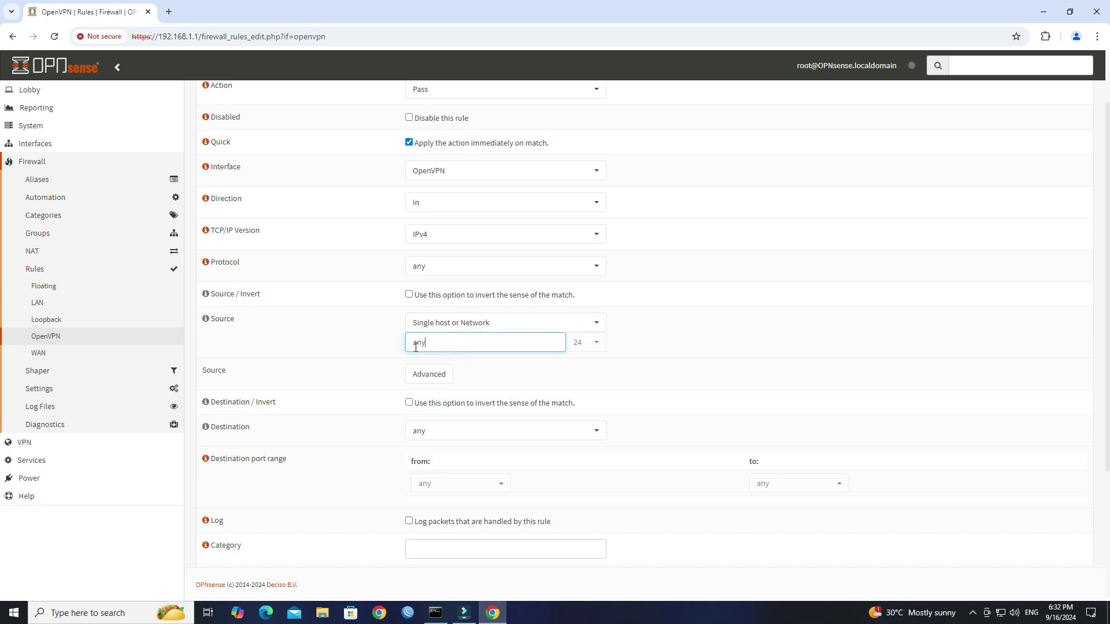
{"action": "left_click_drag", "start_coordinate": [415, 348], "coordinate": [524, 348]}
{"action": "type", "text": "10.110.1.0"}
{"action": "key", "text": "Tab"}
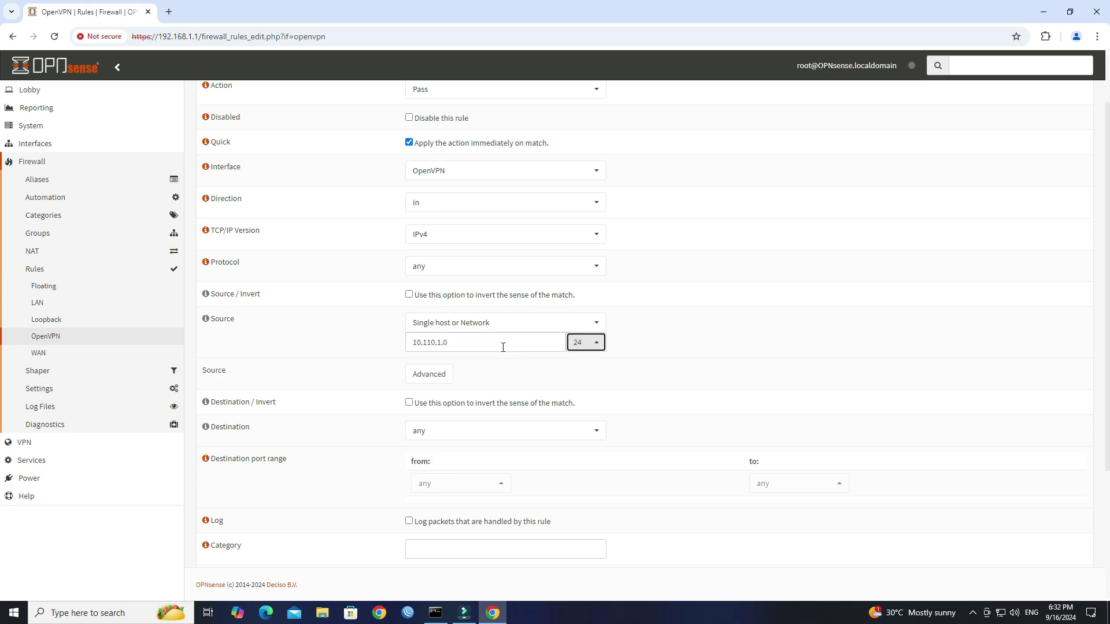
Save the rule and apply the pending firewall changes
{"action": "scroll", "coordinate": [503, 347], "scroll_direction": "down", "scroll_amount": 2}
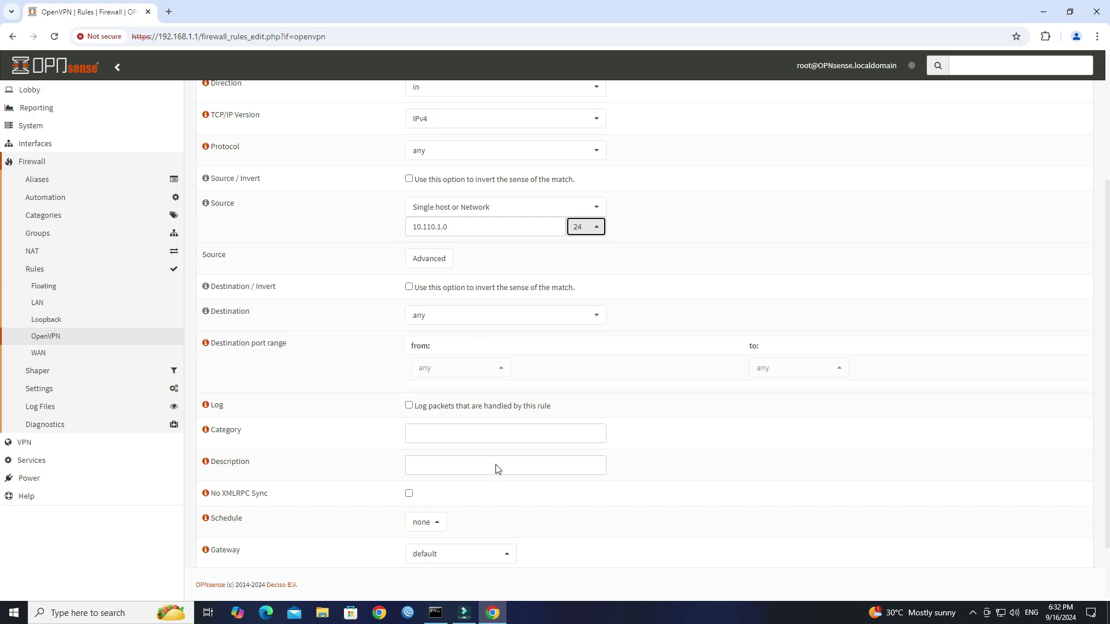
{"action": "scroll", "coordinate": [703, 516], "scroll_direction": "down", "scroll_amount": 2}
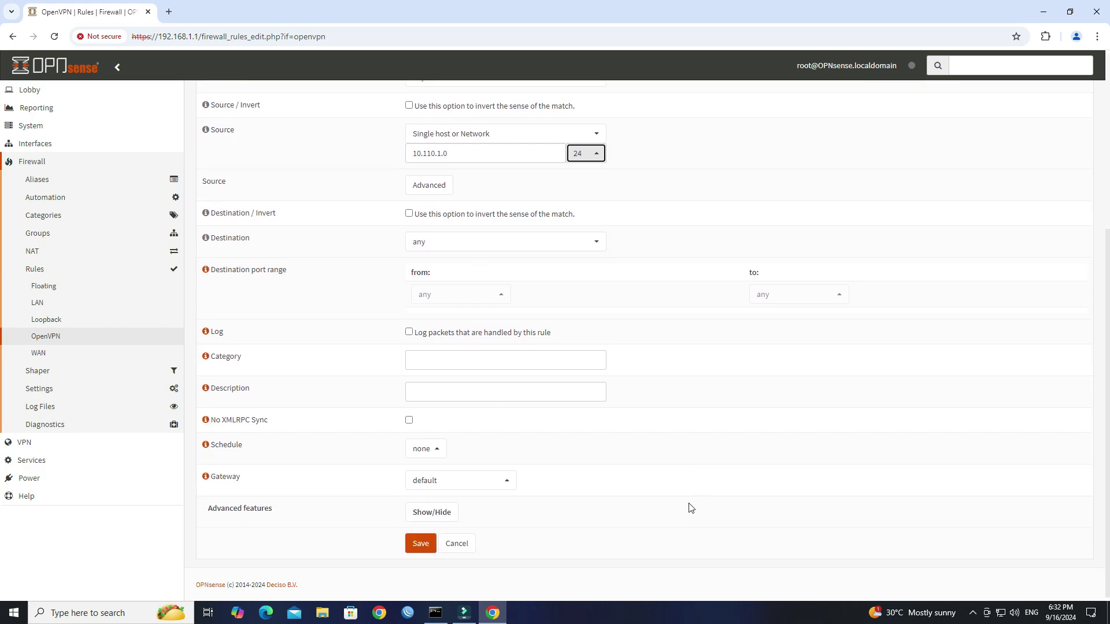
{"action": "left_click", "coordinate": [421, 543]}
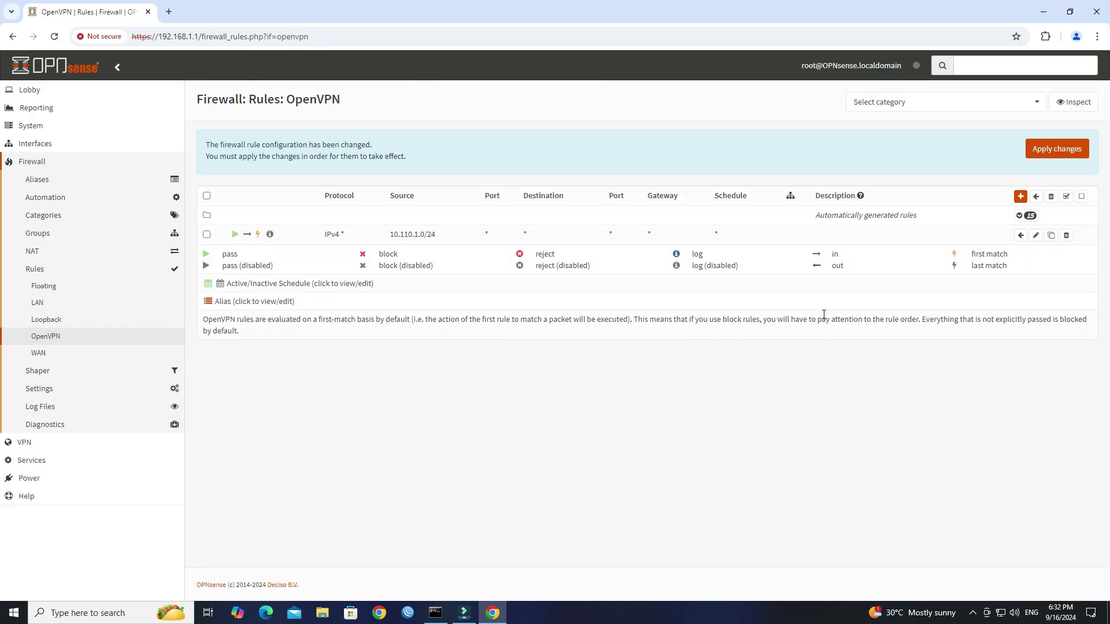
{"action": "left_click", "coordinate": [1044, 149]}
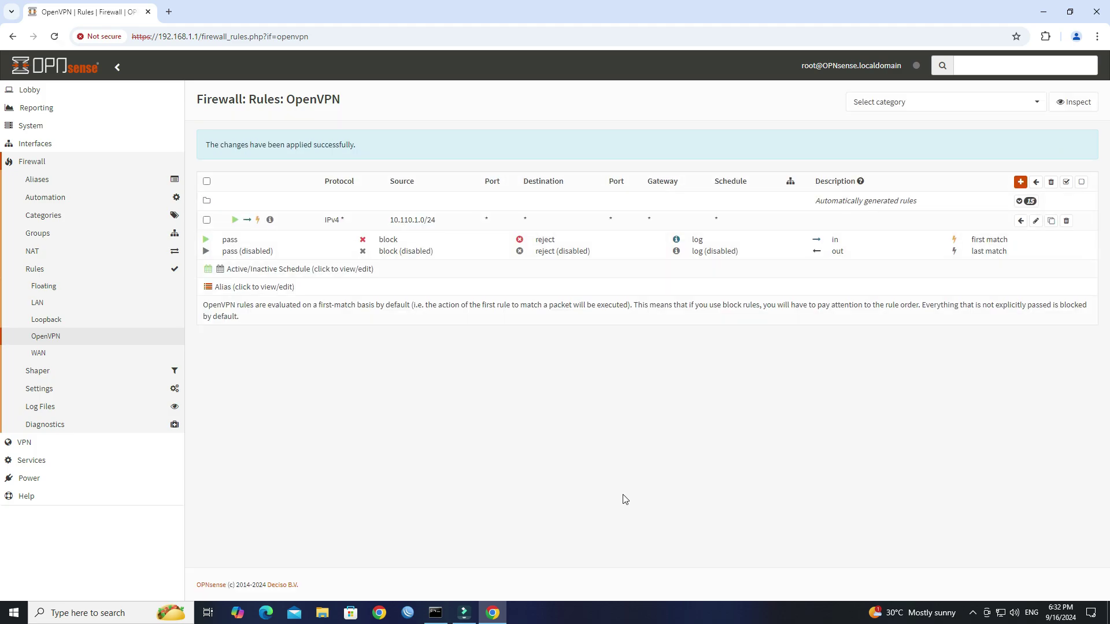
{"action": "left_click_drag", "start_coordinate": [457, 220], "coordinate": [389, 220]}
{"action": "left_click", "coordinate": [602, 481]}
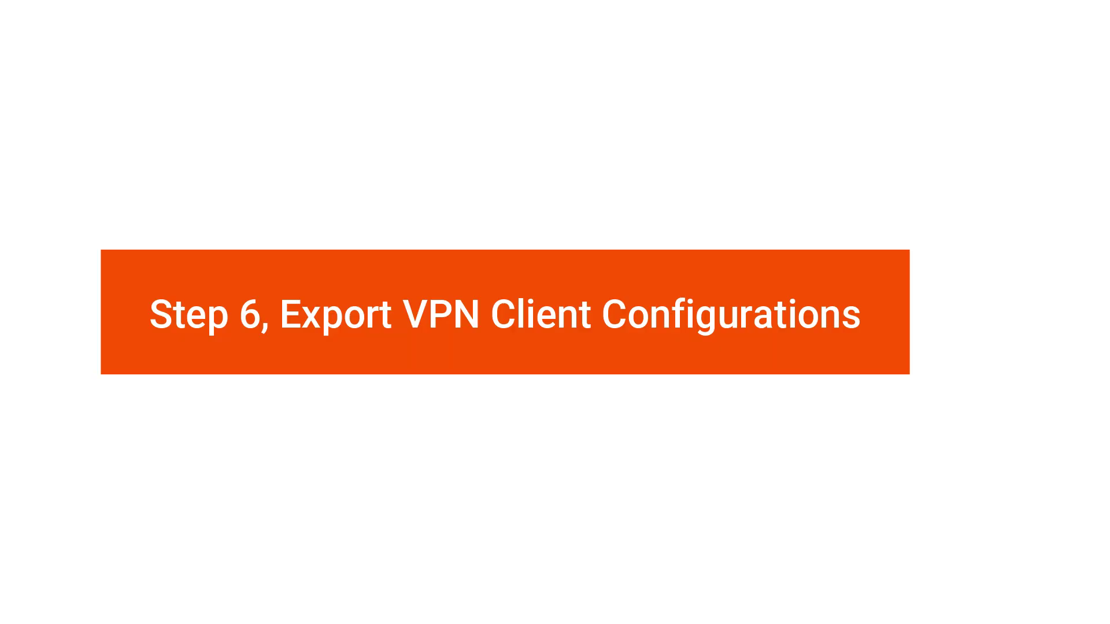
{"action": "left_click", "coordinate": [92, 161]}
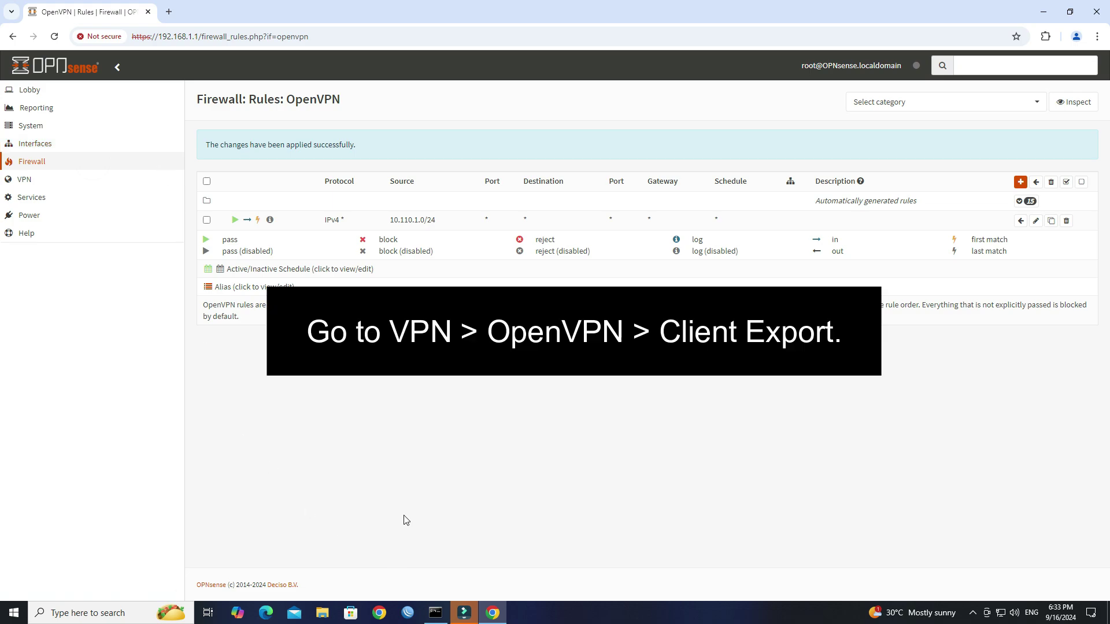
Navigate to VPN > OpenVPN > Client Export
{"action": "left_click", "coordinate": [42, 181]}
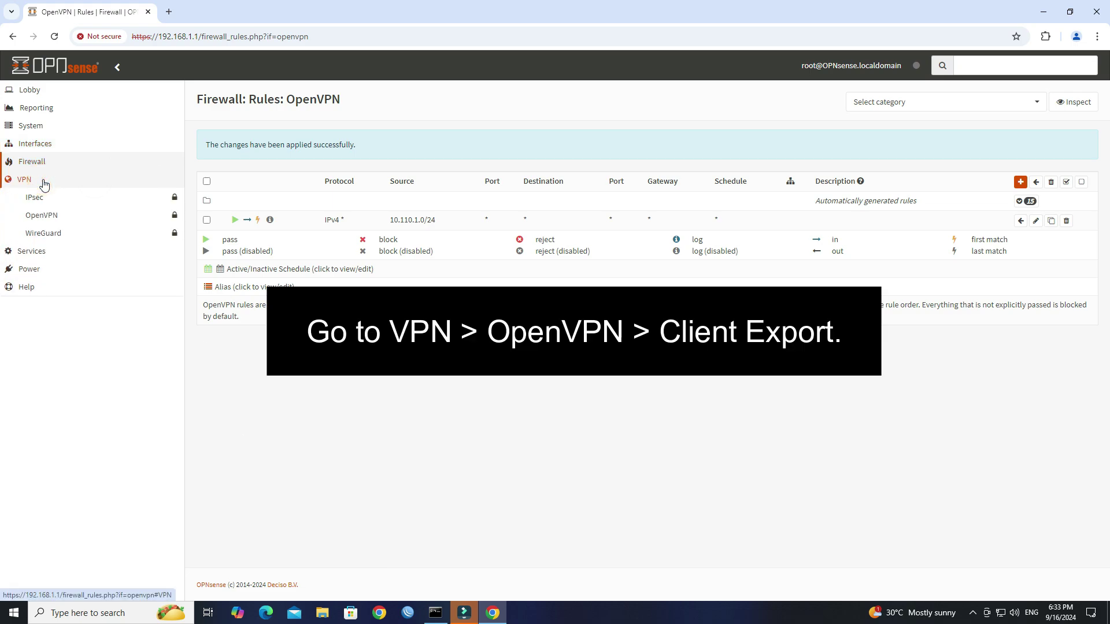
{"action": "left_click", "coordinate": [45, 213]}
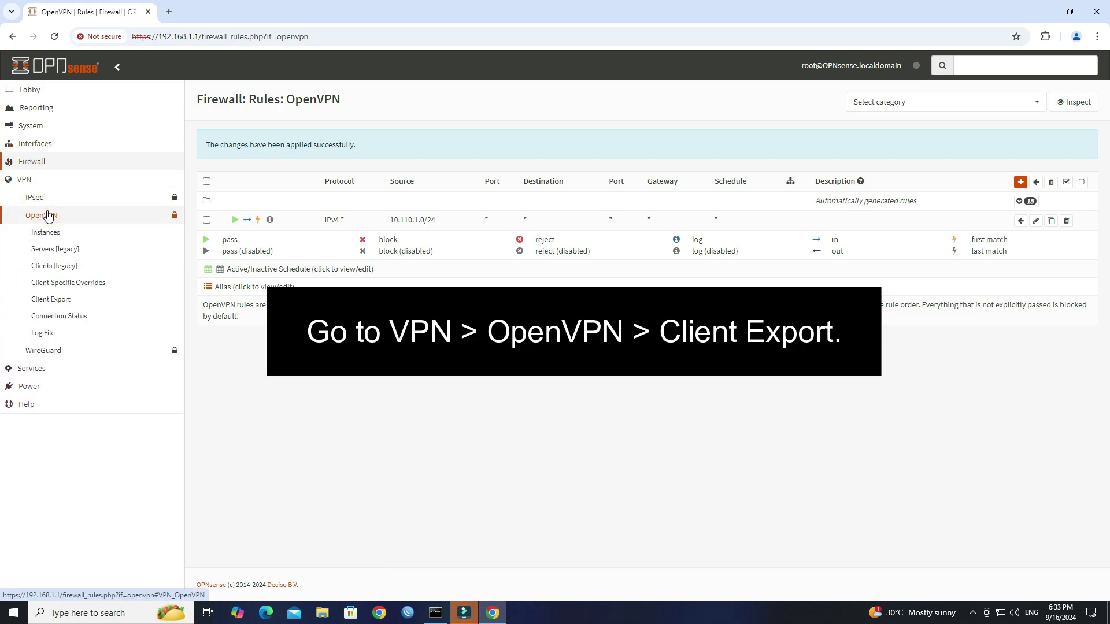
{"action": "left_click", "coordinate": [63, 308]}
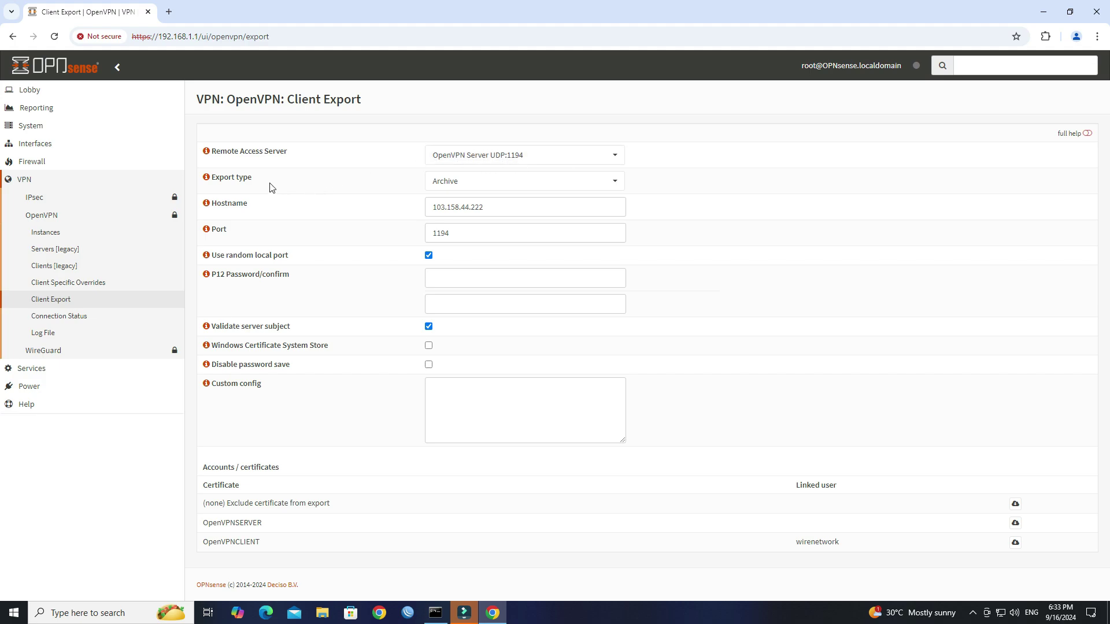
Set Export type to File Only, download the OpenVPNCLIENT profile, and show it in its folder
{"action": "left_click_drag", "start_coordinate": [281, 182], "coordinate": [222, 180]}
{"action": "left_click", "coordinate": [513, 180]}
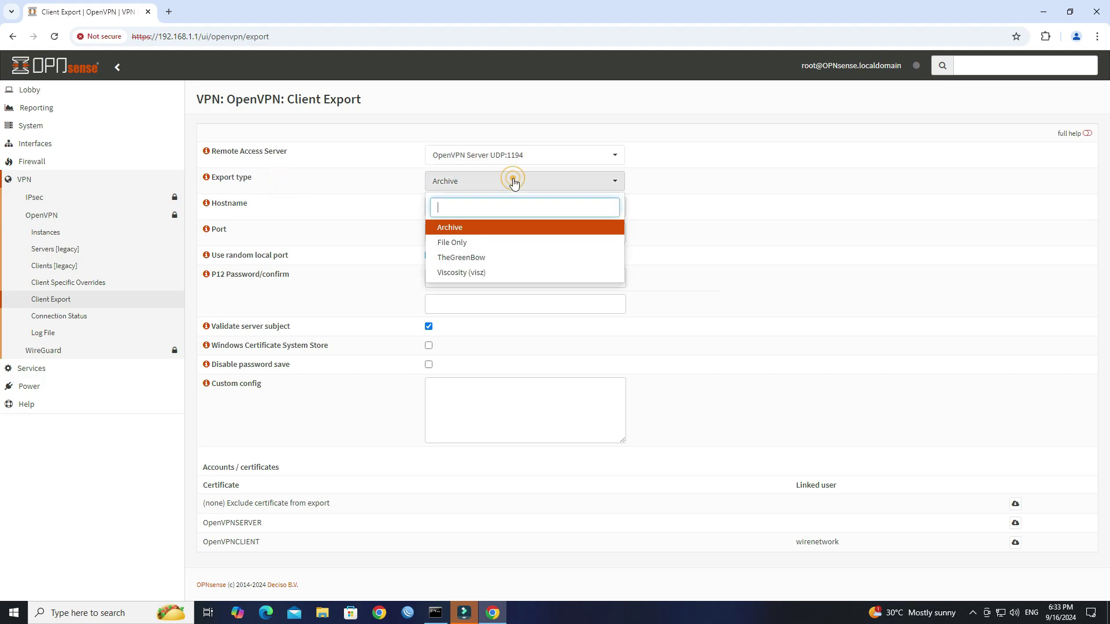
{"action": "left_click", "coordinate": [468, 250]}
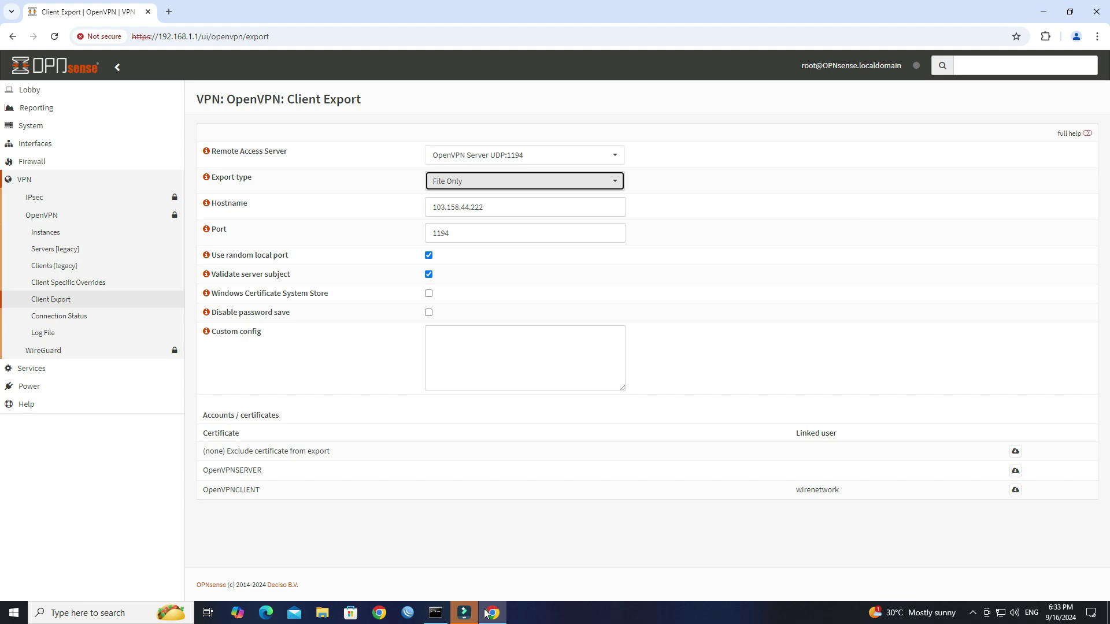
{"action": "left_click_drag", "start_coordinate": [287, 490], "coordinate": [204, 489]}
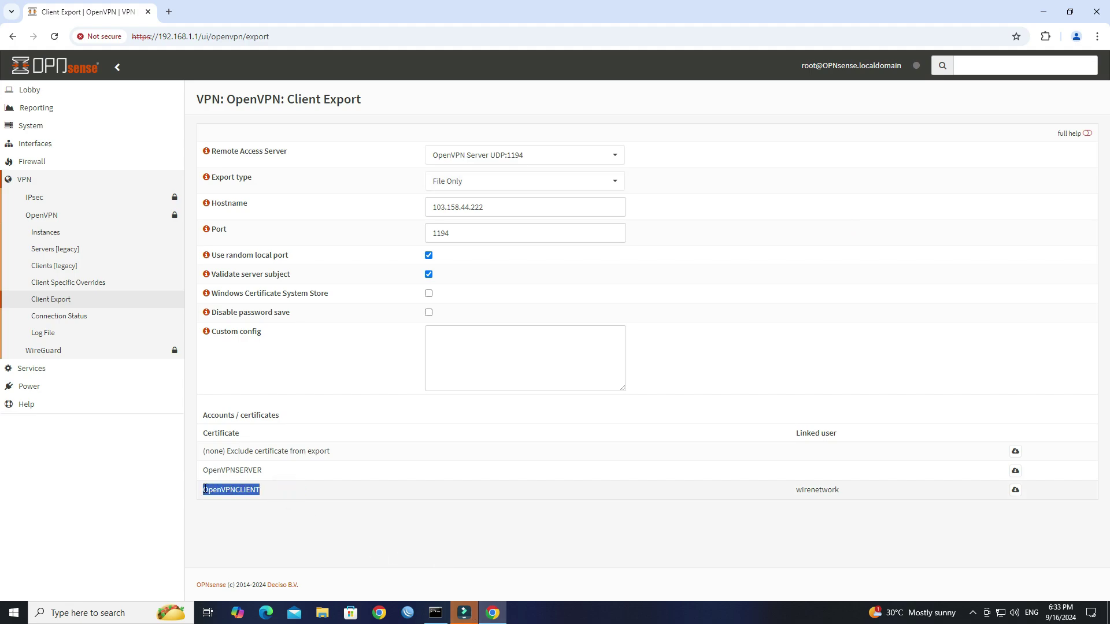
{"action": "left_click", "coordinate": [1014, 490]}
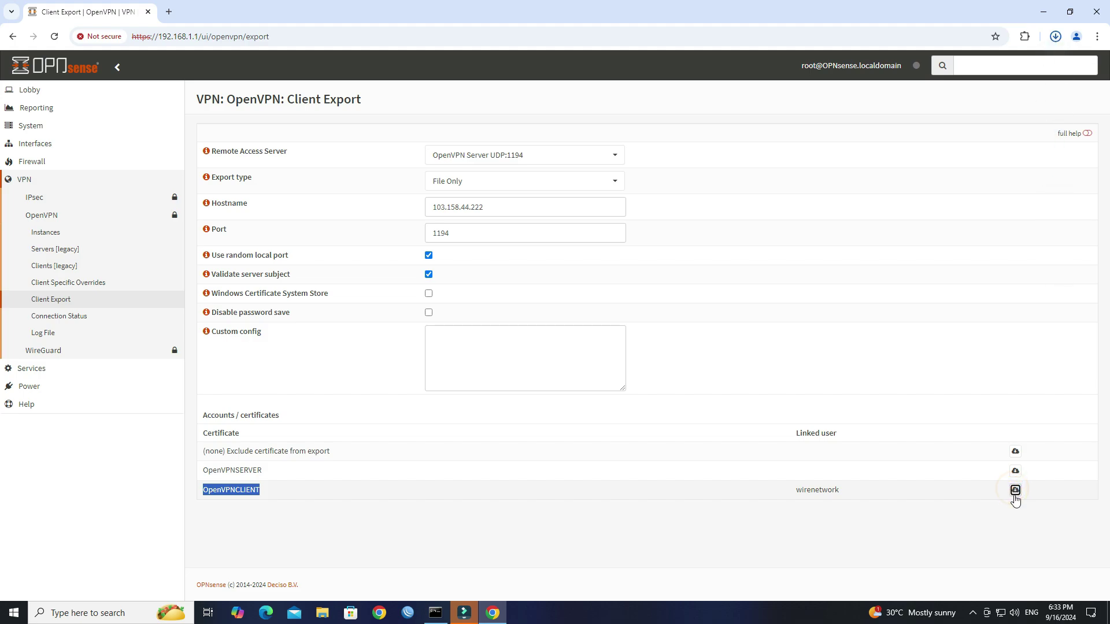
{"action": "left_click", "coordinate": [1024, 64]}
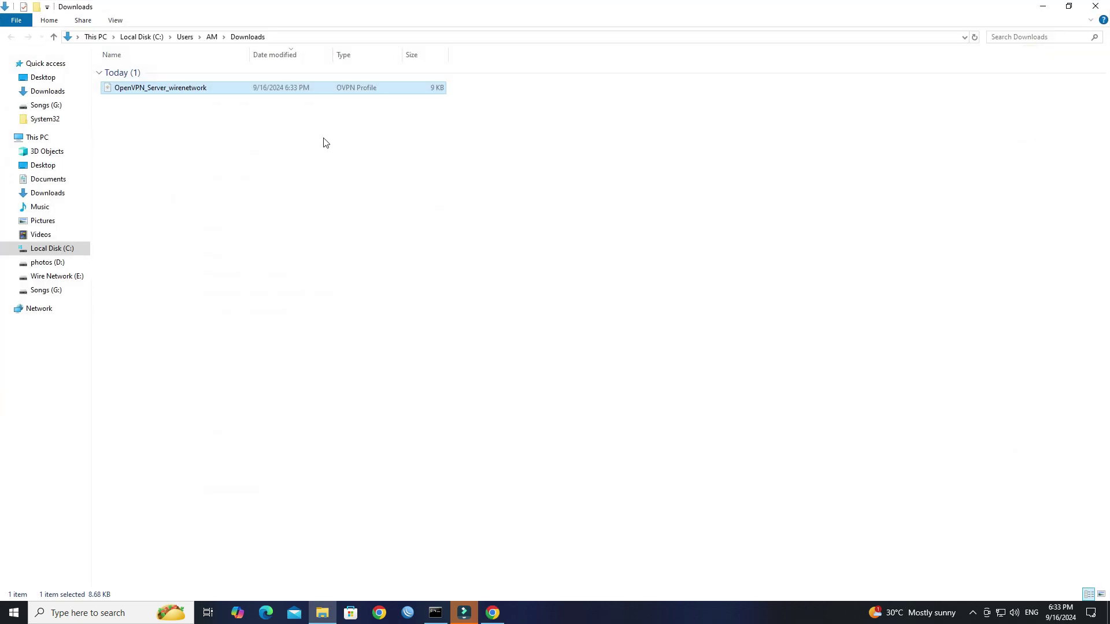
Minimize the windows, paste the profile onto the desktop, move it top-right, and refresh
{"action": "left_click", "coordinate": [1042, 6]}
{"action": "left_click", "coordinate": [1044, 7]}
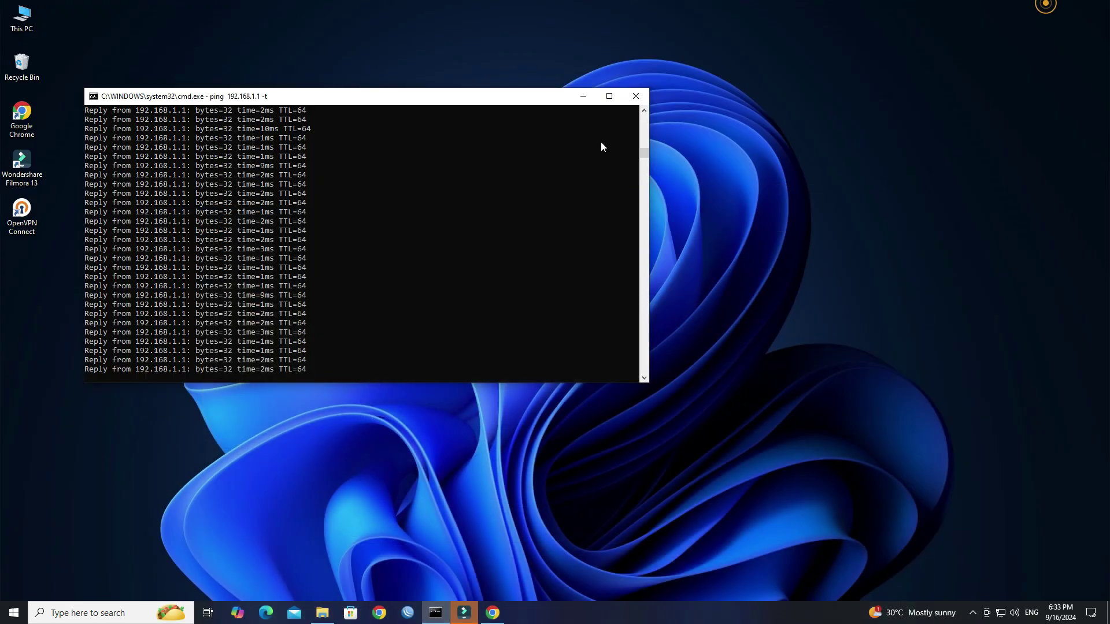
{"action": "left_click", "coordinate": [831, 151]}
{"action": "key", "text": "ctrl+v"}
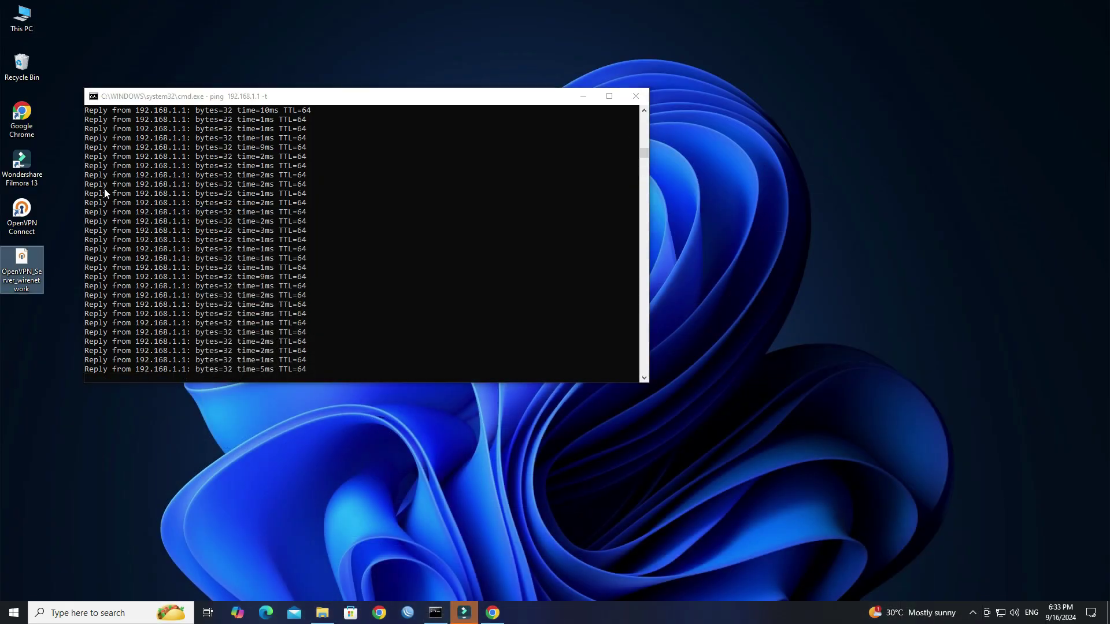
{"action": "left_click_drag", "start_coordinate": [27, 265], "coordinate": [1032, 81]}
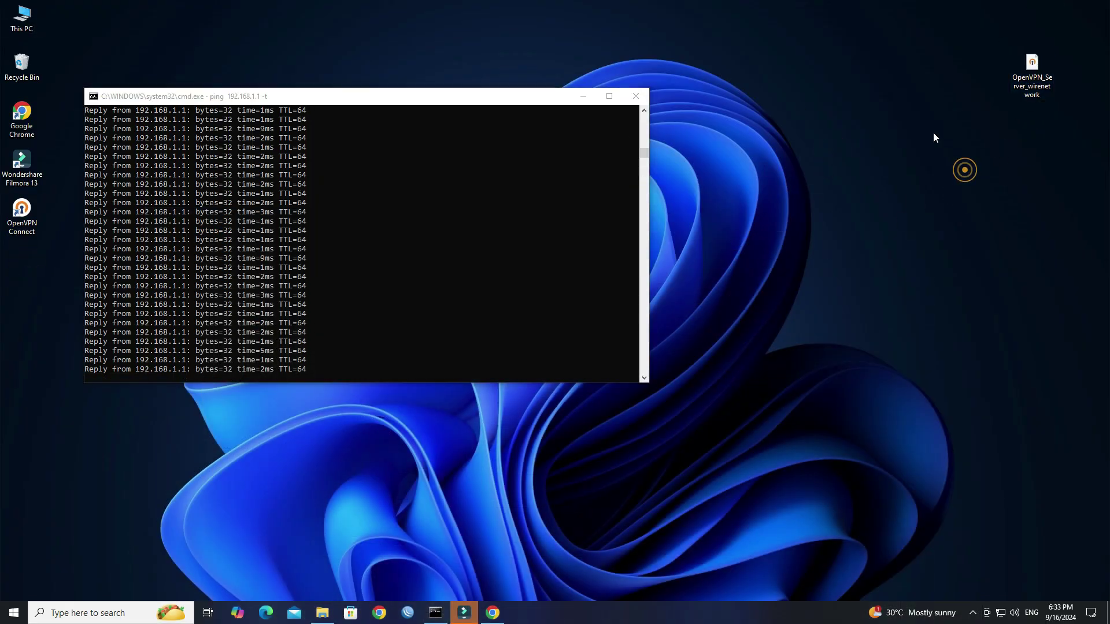
{"action": "right_click", "coordinate": [933, 132]}
{"action": "left_click", "coordinate": [949, 171]}
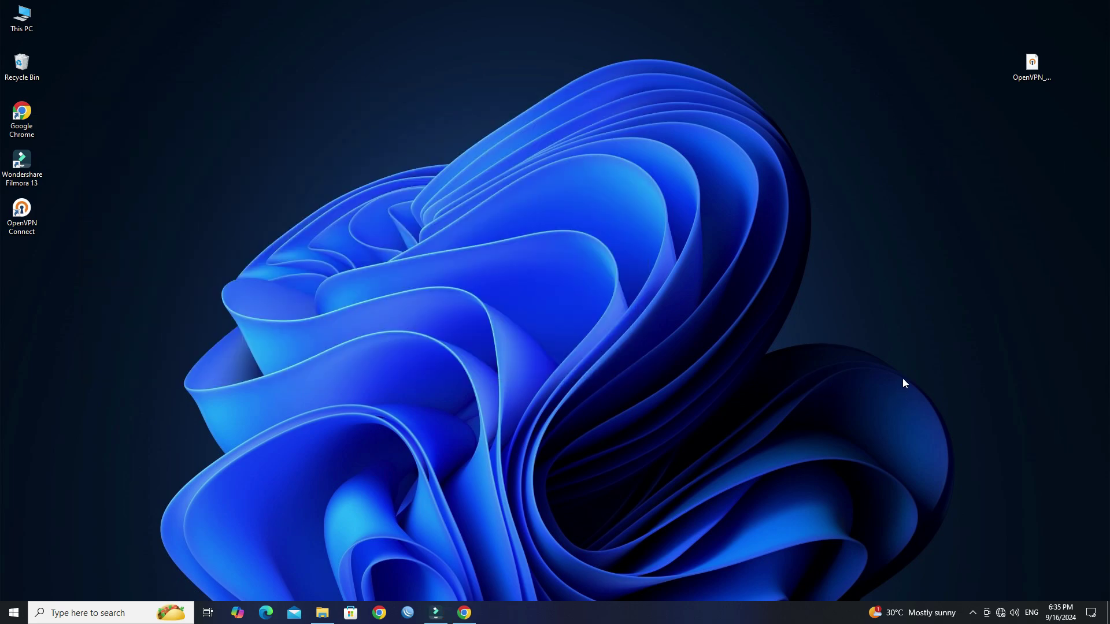
Connect to the WIRE NETWORK Wi-Fi and refresh the desktop
{"action": "left_click", "coordinate": [1001, 613]}
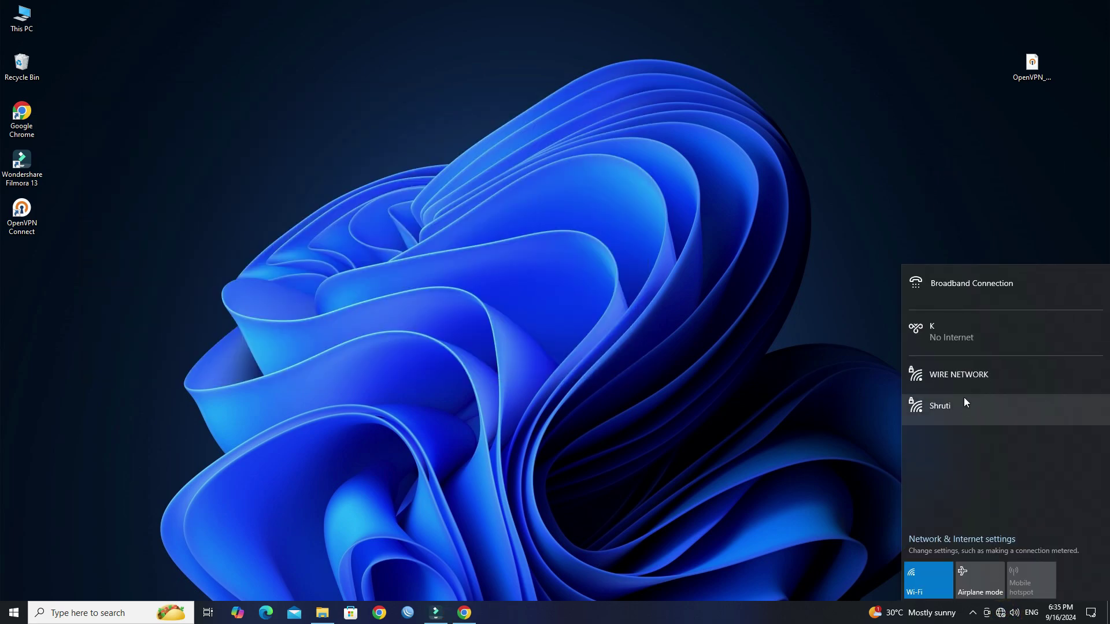
{"action": "left_click", "coordinate": [965, 388]}
{"action": "key", "text": "Return"}
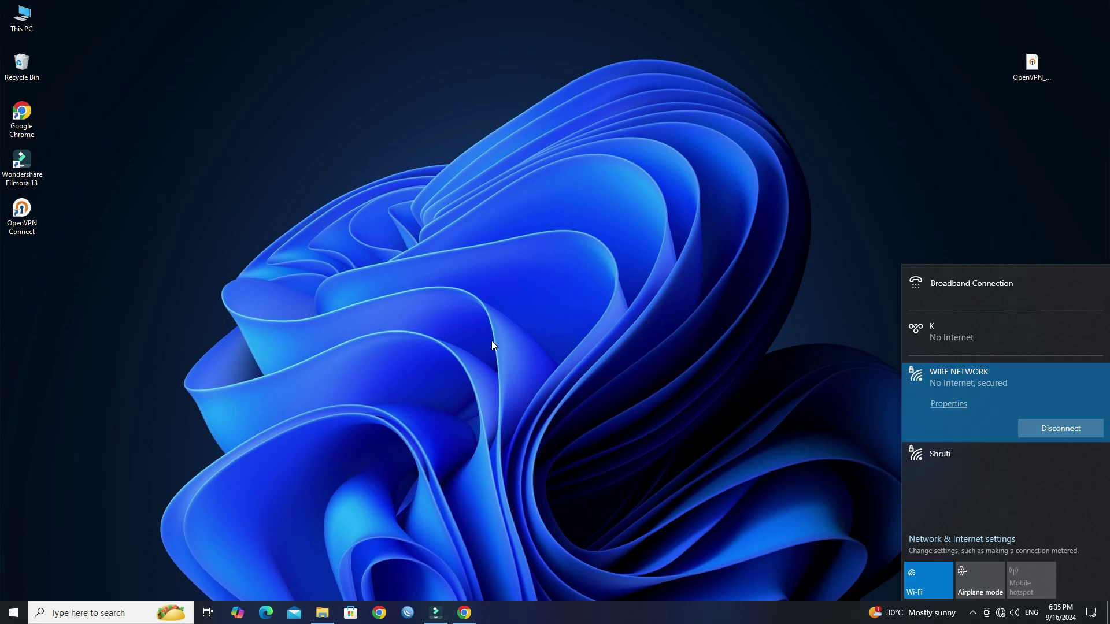
{"action": "left_click", "coordinate": [491, 345]}
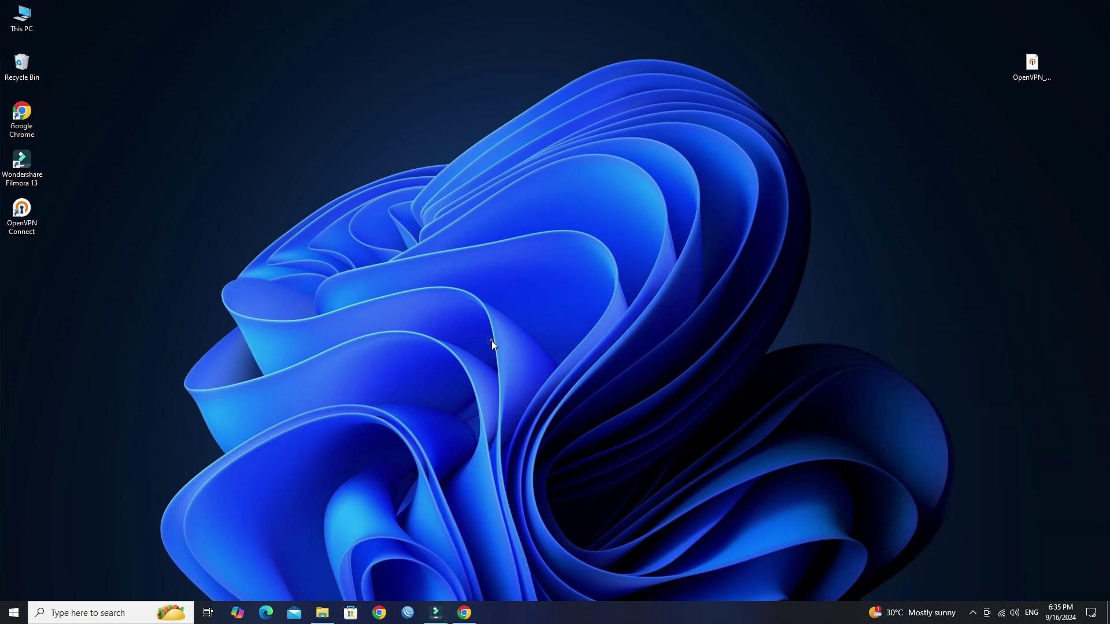
{"action": "right_click", "coordinate": [442, 274]}
{"action": "left_click", "coordinate": [472, 307]}
Launch cmd via Win+R and run ping 192.168.1.1 -t, which times out
{"action": "key", "text": "super+r"}
{"action": "type", "text": "cmd"}
{"action": "key", "text": "Return"}
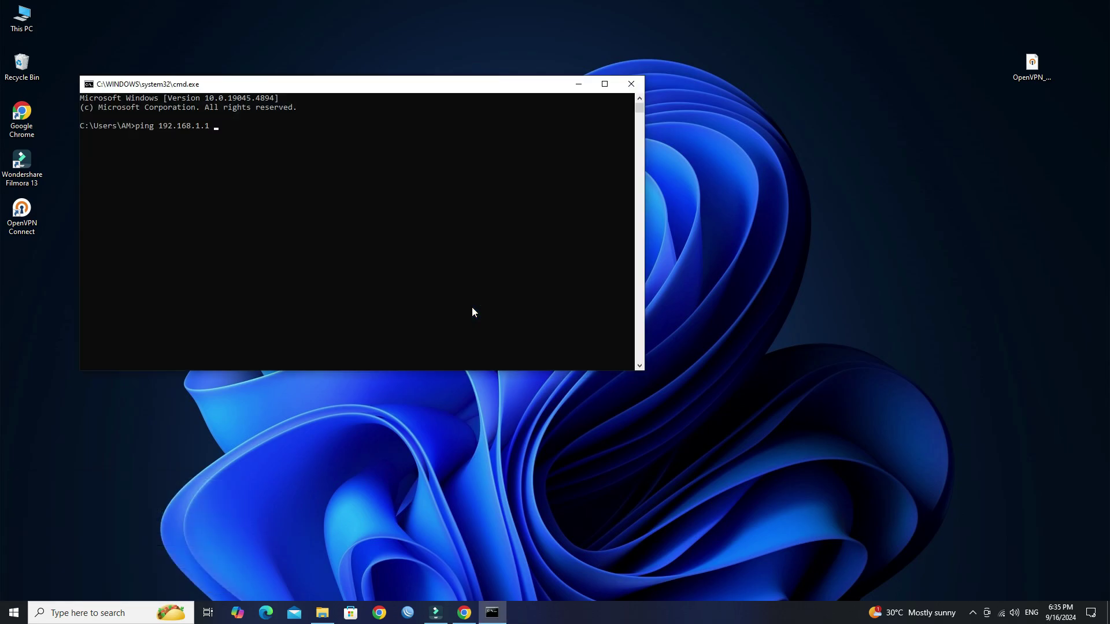
{"action": "type", "text": "t"}
{"action": "key", "text": "Return"}
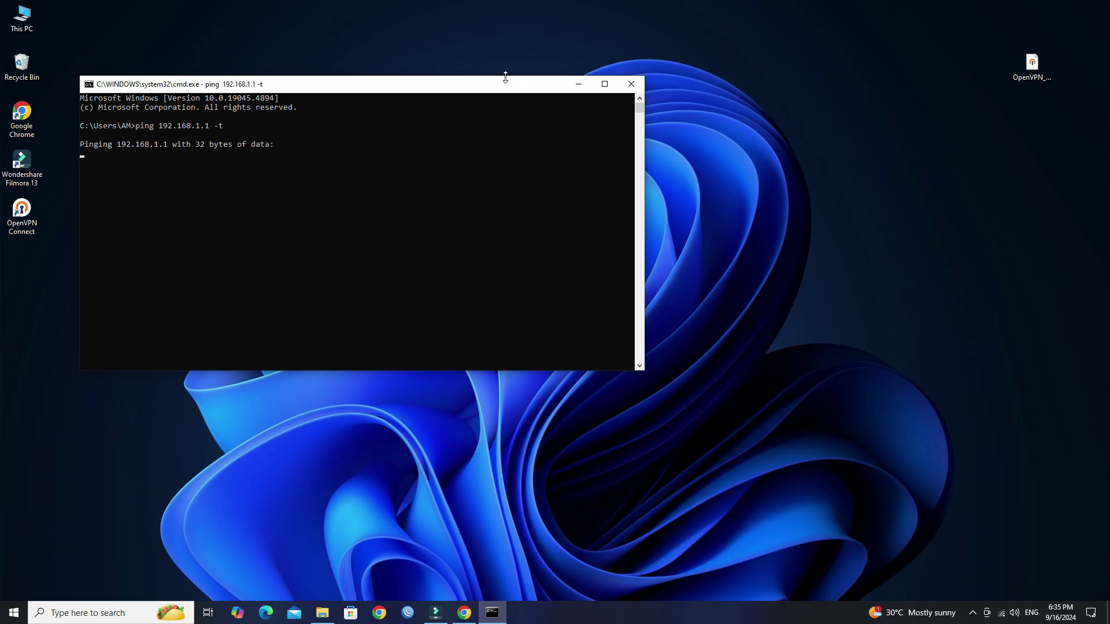
{"action": "left_click_drag", "start_coordinate": [506, 81], "coordinate": [551, 165]}
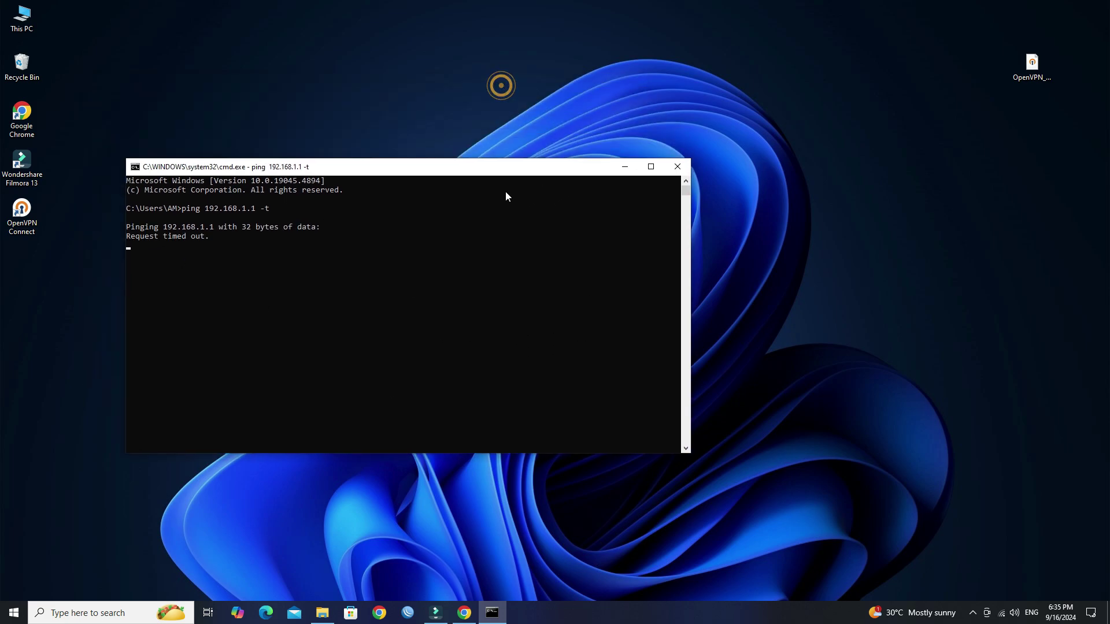
{"action": "double_click", "coordinate": [22, 217]}
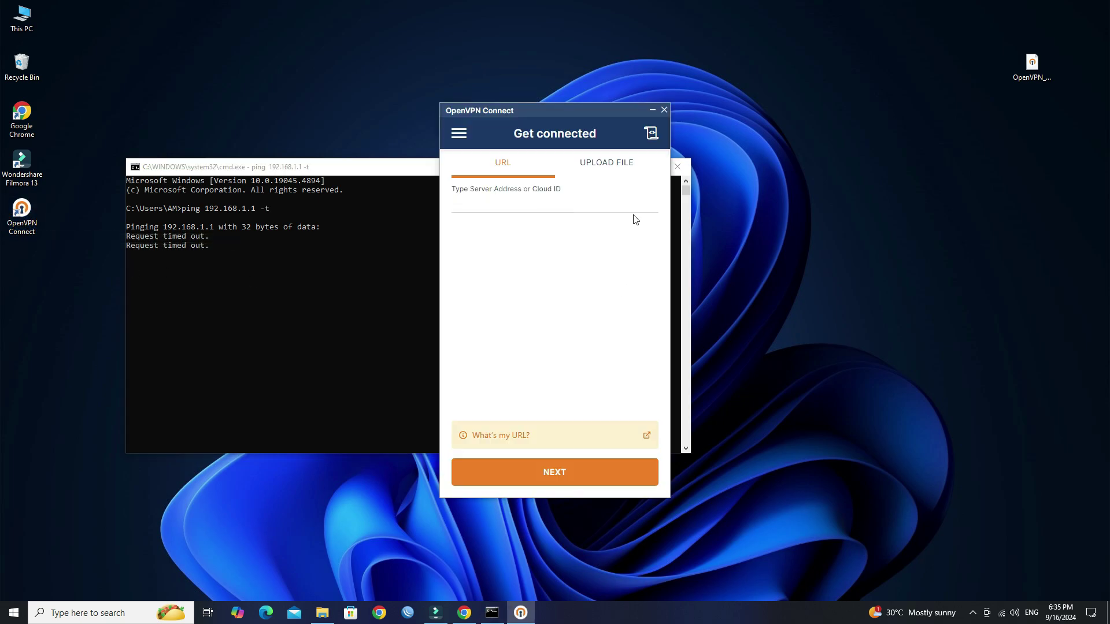
Import the OpenVPN_Server_wirenetwork profile from the Desktop via Upload File
{"action": "left_click", "coordinate": [627, 163]}
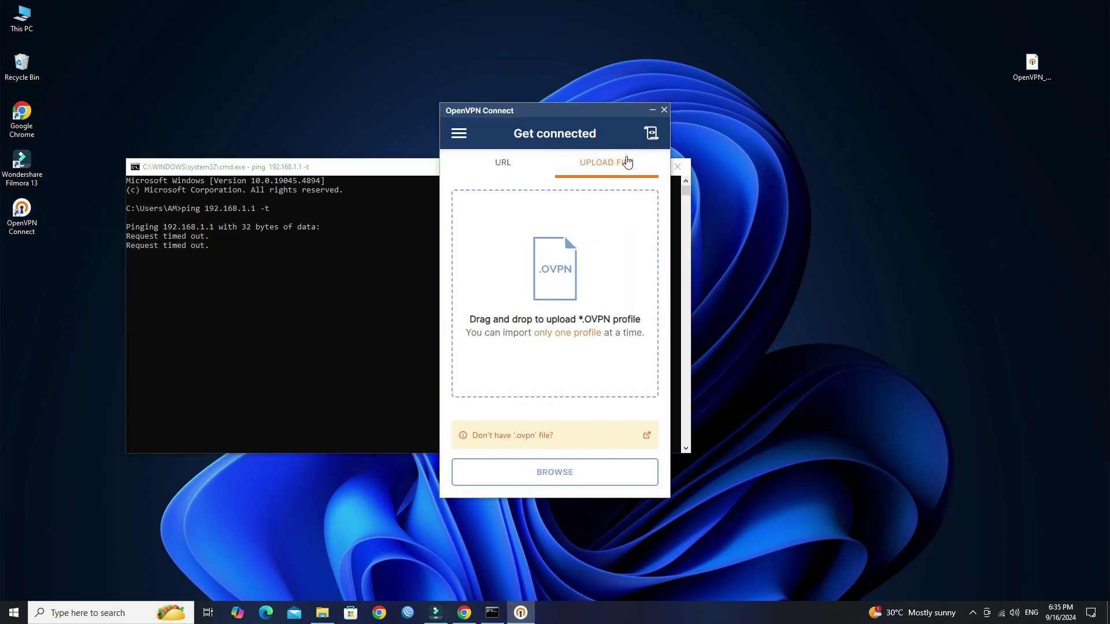
{"action": "left_click", "coordinate": [581, 478]}
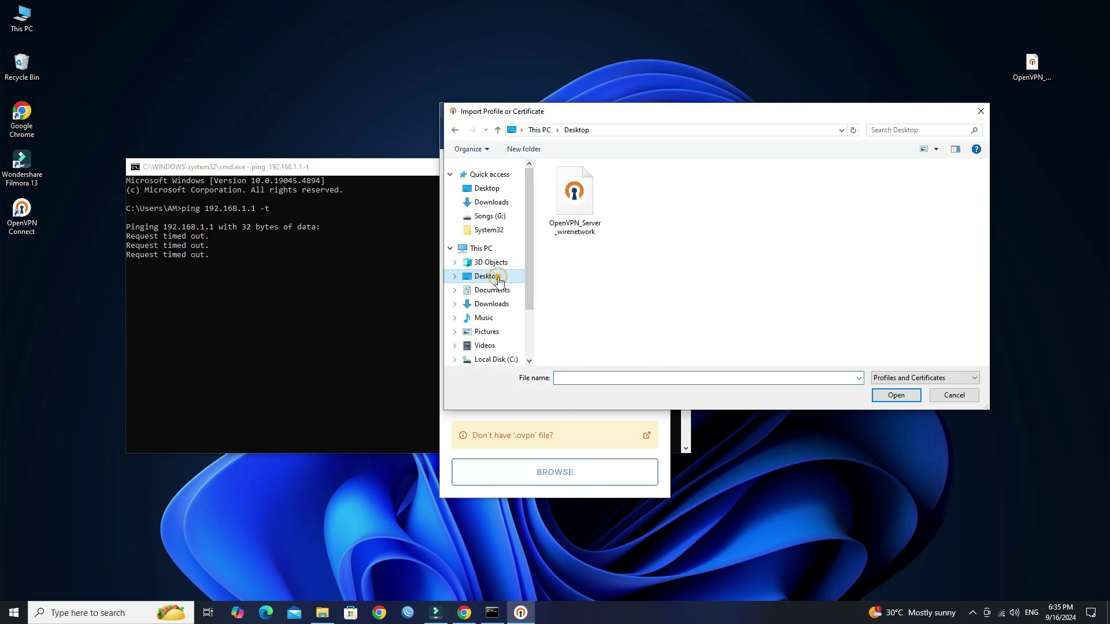
{"action": "left_click", "coordinate": [570, 202]}
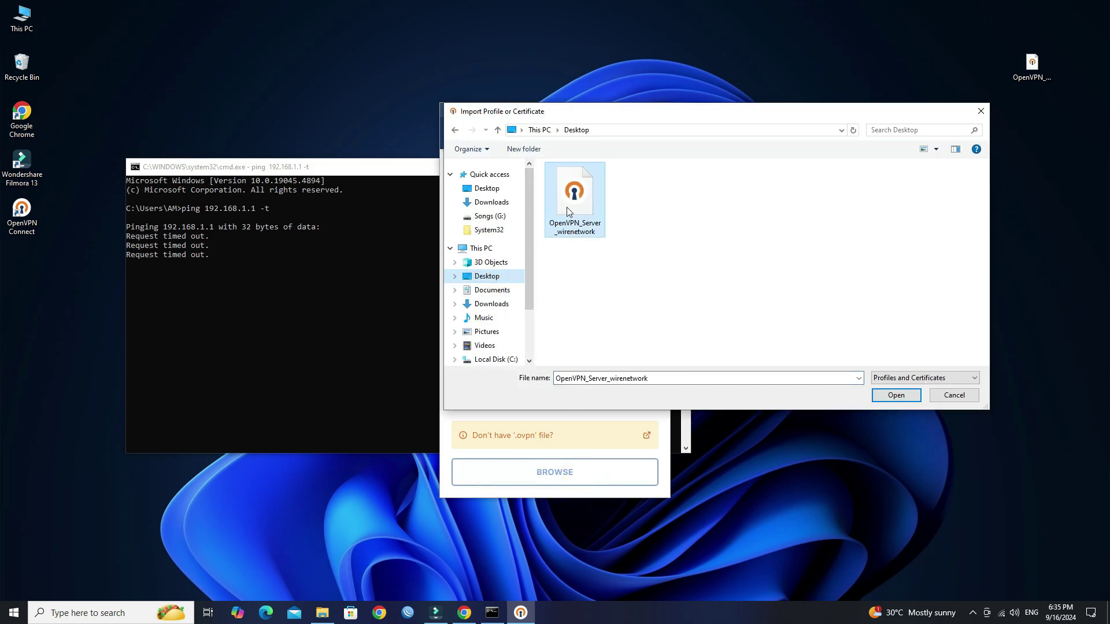
{"action": "left_click", "coordinate": [895, 395]}
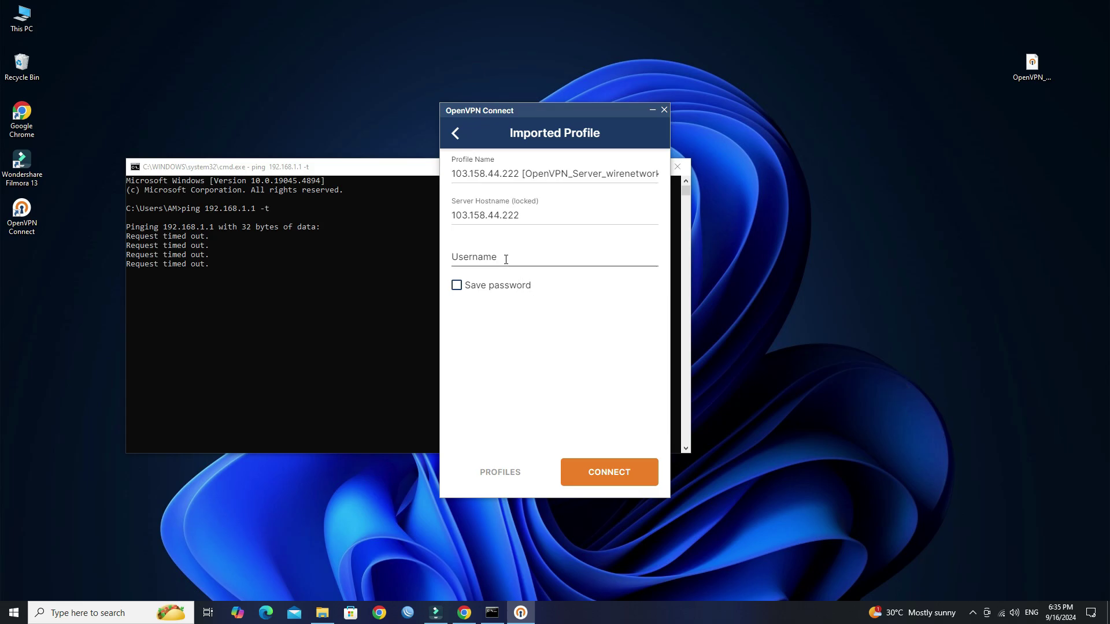
Enter the VPN username and password, tick Save password, and connect
{"action": "left_click", "coordinate": [505, 257]}
{"action": "left_click", "coordinate": [456, 285]}
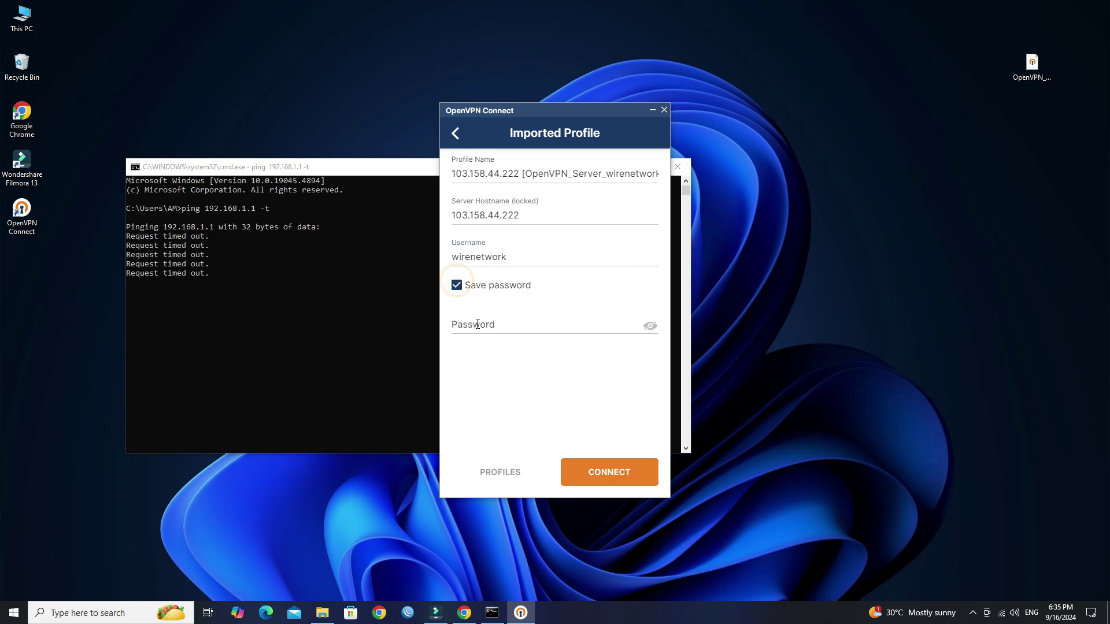
{"action": "left_click", "coordinate": [478, 325]}
{"action": "left_click", "coordinate": [624, 478]}
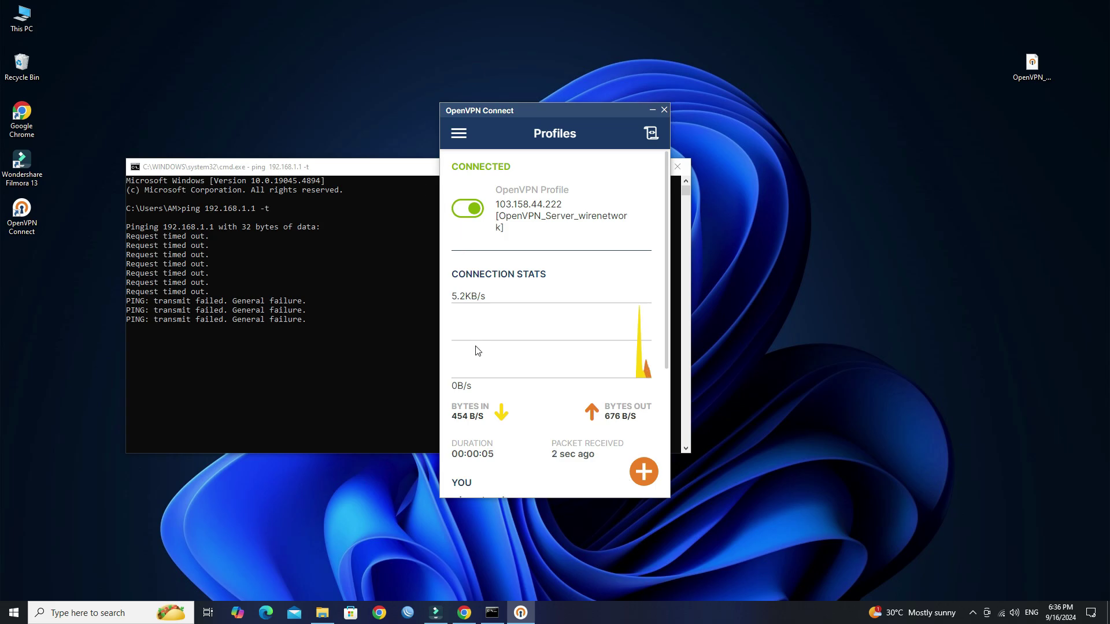
Check cmd for Reply lines from 192.168.1.1, then minimize it to show the connected VPN
{"action": "left_click", "coordinate": [356, 347]}
{"action": "left_click_drag", "start_coordinate": [347, 174], "coordinate": [260, 110]}
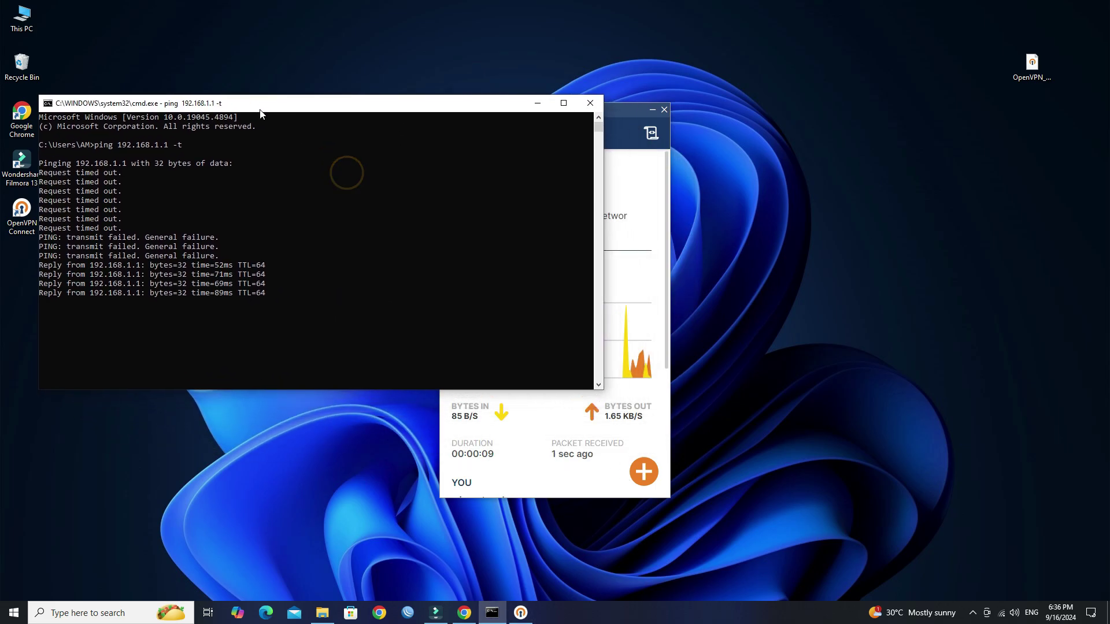
{"action": "left_click", "coordinate": [539, 430]}
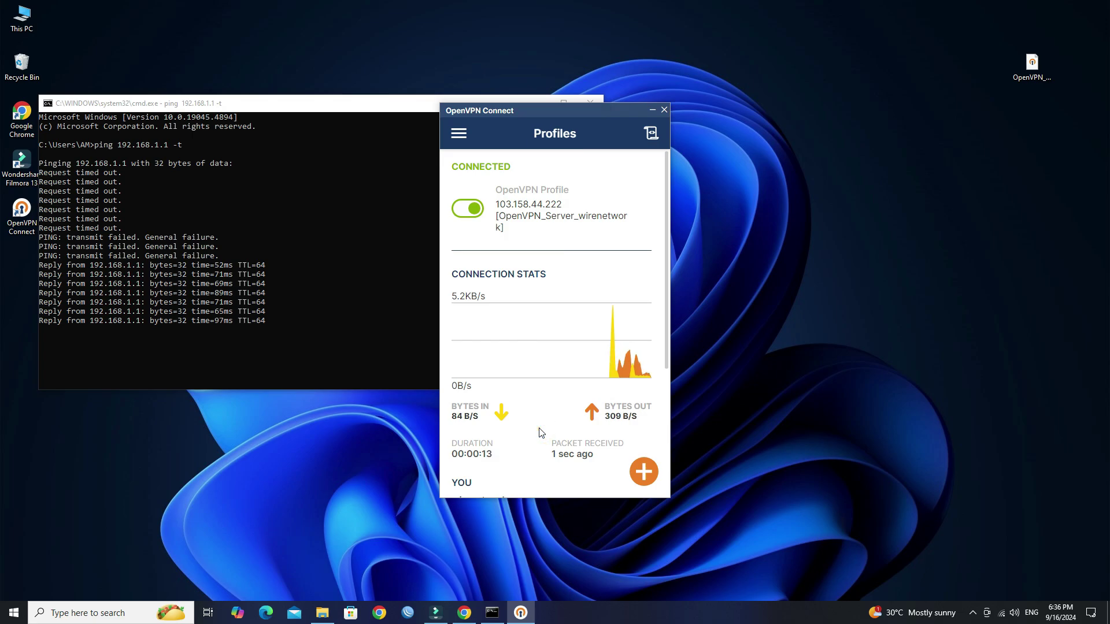
{"action": "left_click", "coordinate": [398, 110]}
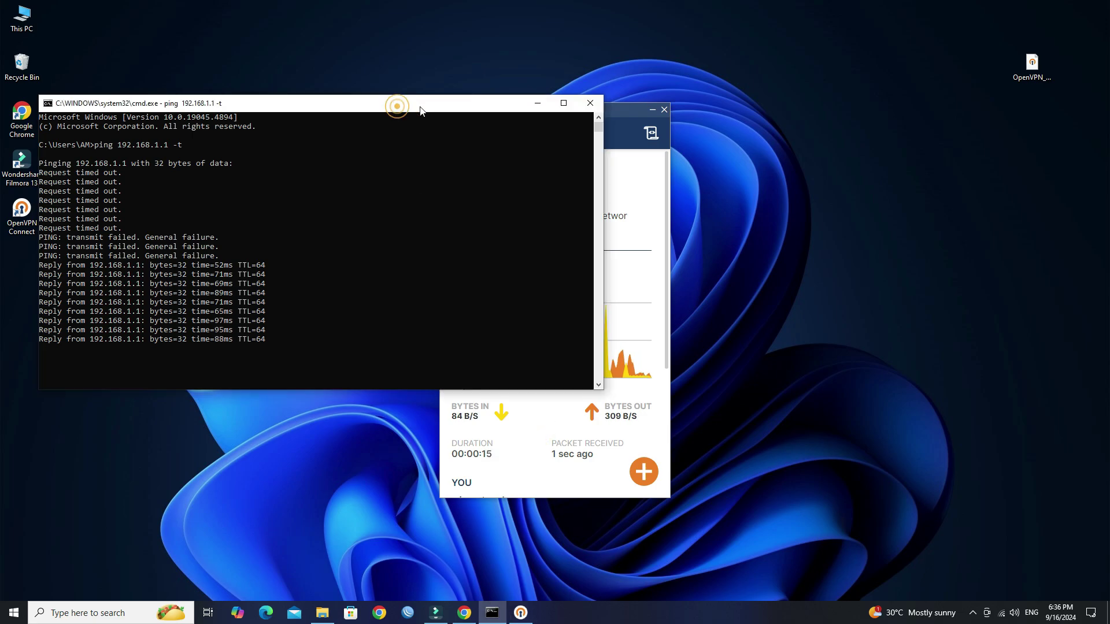
{"action": "left_click", "coordinate": [537, 104]}
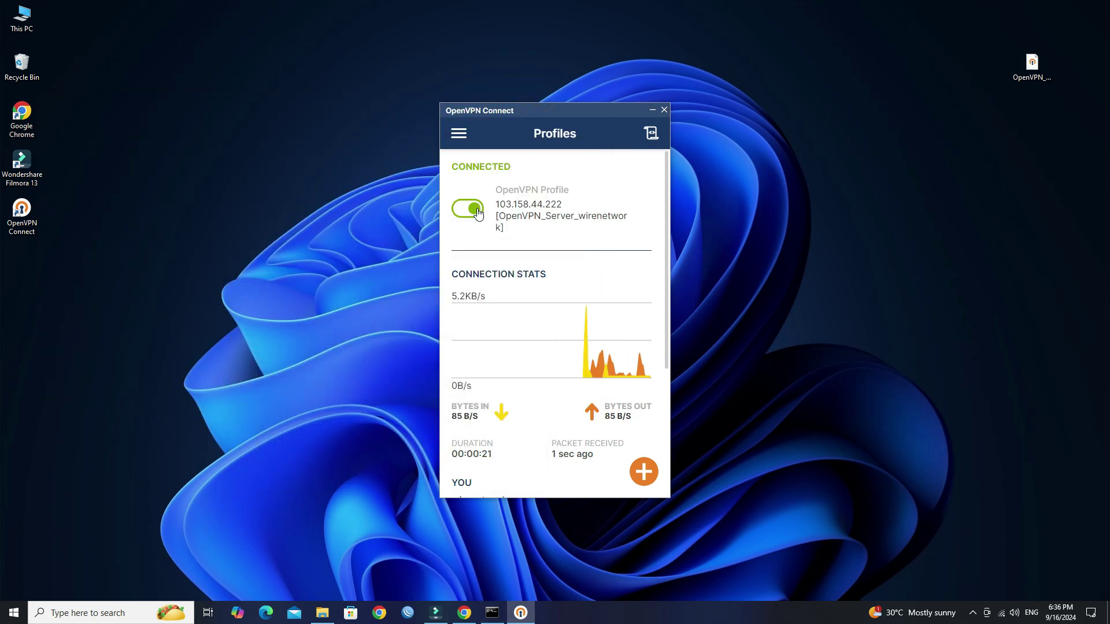
{"action": "left_click", "coordinate": [383, 239]}
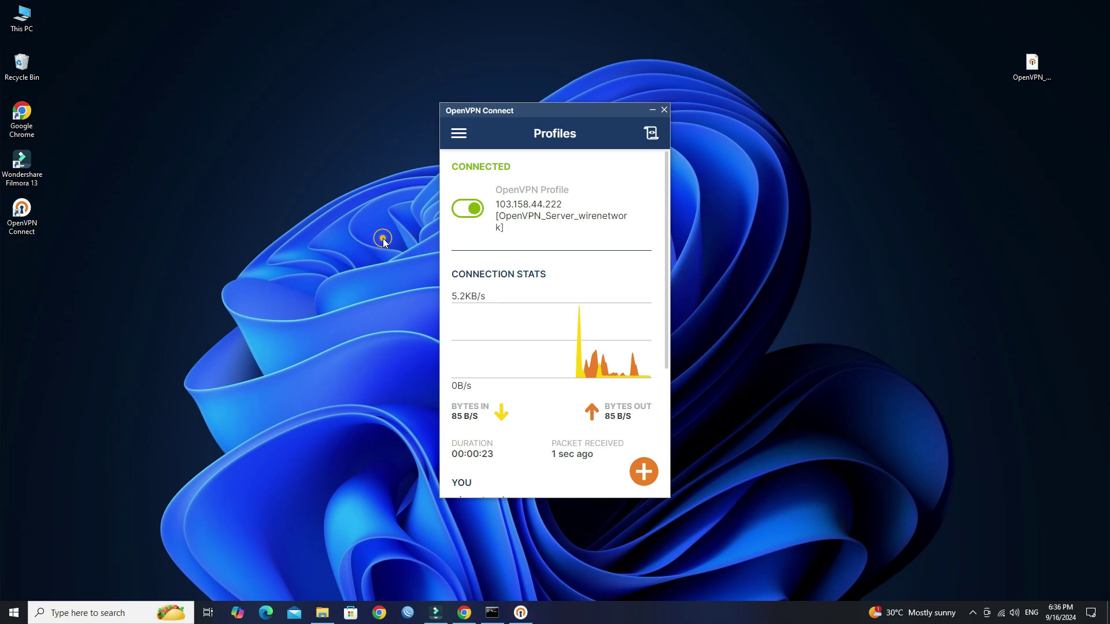